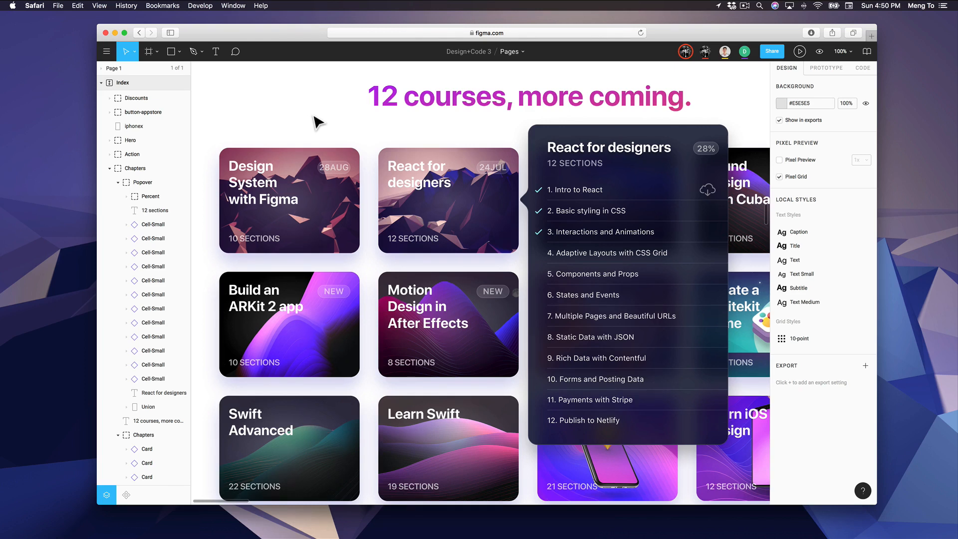
double_click(296, 192)
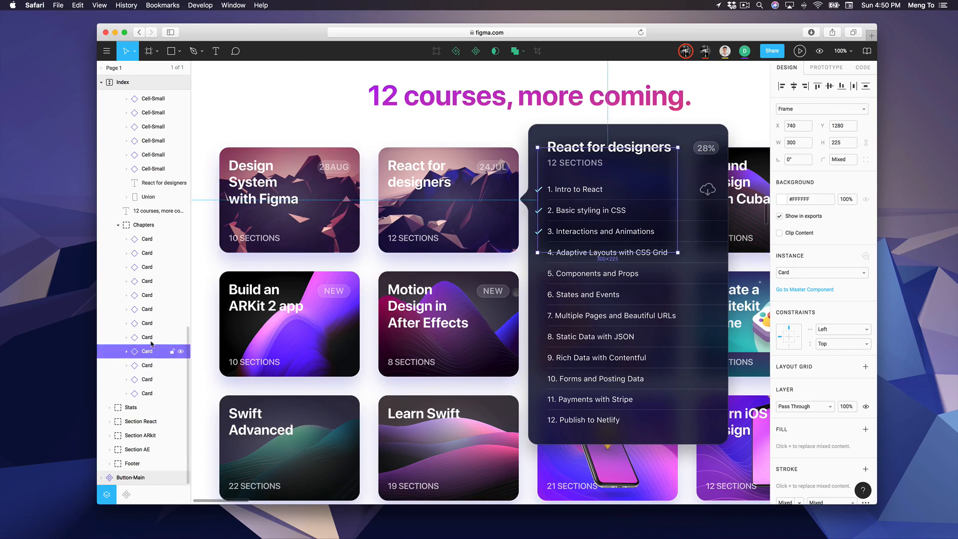
left_click(147, 322)
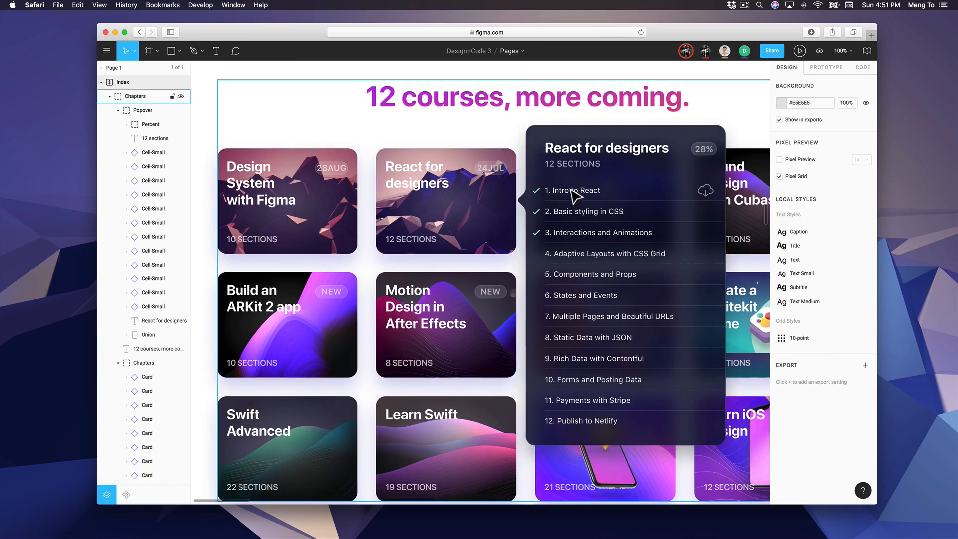
double_click(569, 189)
double_click(592, 194)
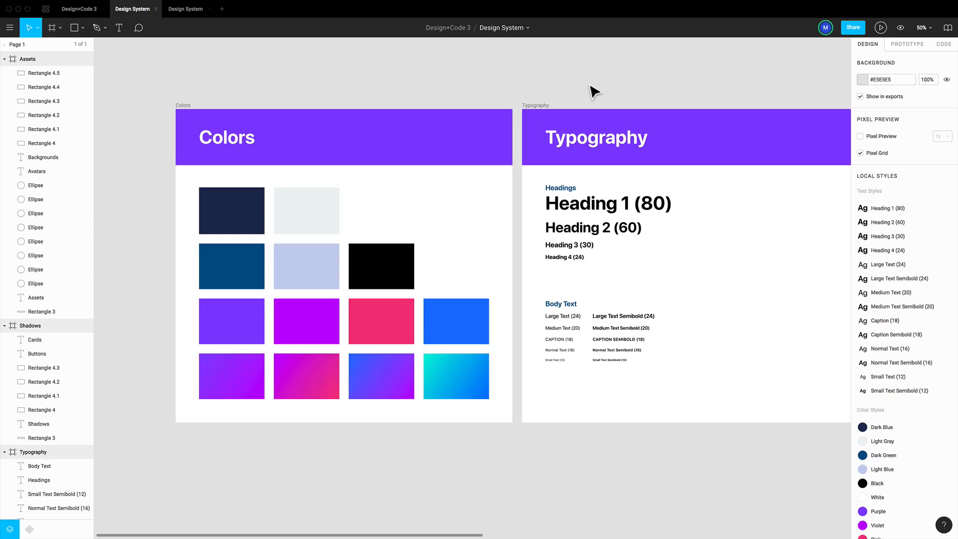
Duplicate the Assets frame and rename the copy "Buttons"
scroll(614, 94, "right", 5)
scroll(614, 94, "right", 10)
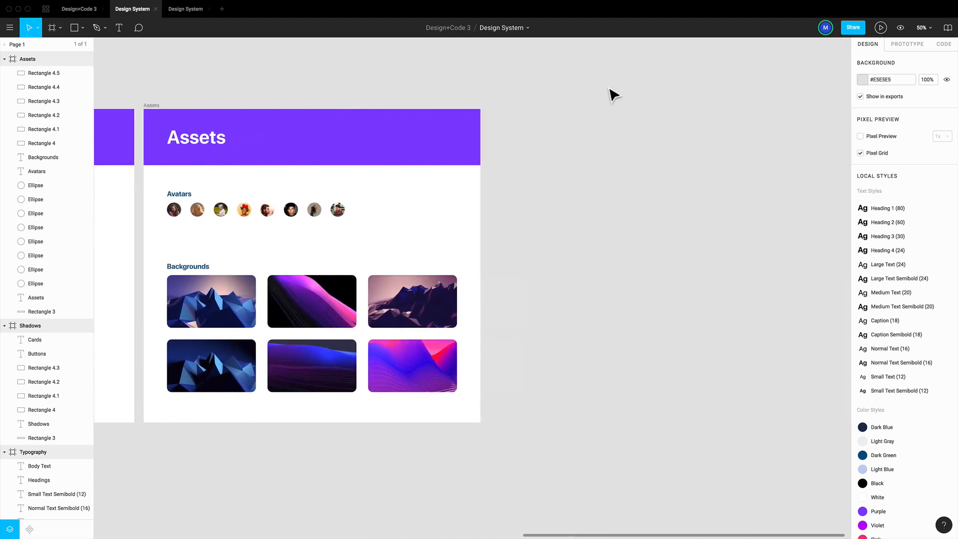
left_click(150, 109)
left_click(151, 111)
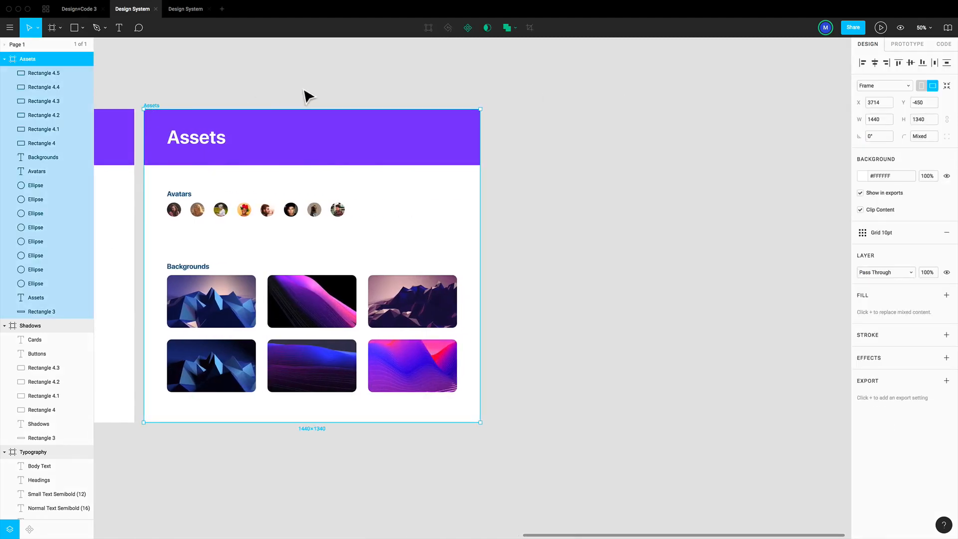
key("super+d")
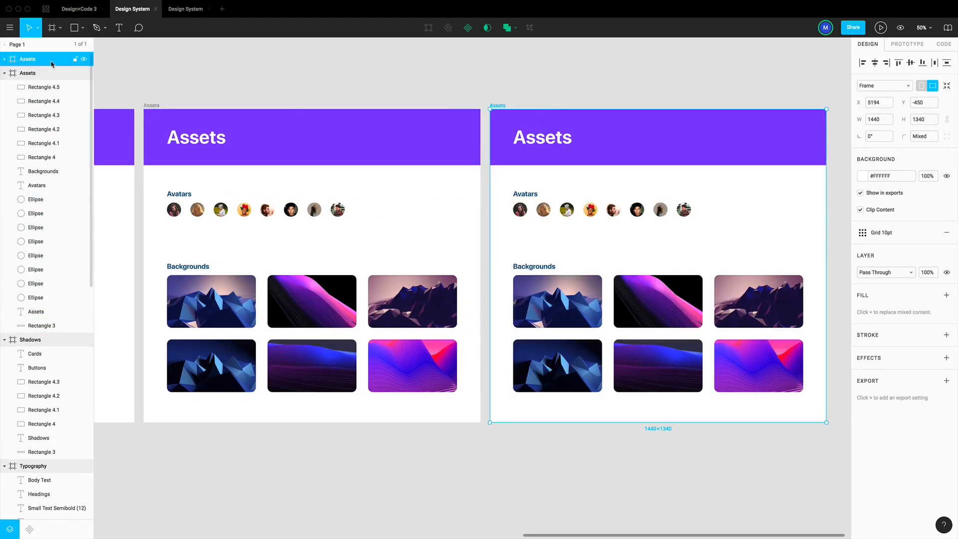
double_click(51, 60)
type("Buttons")
key("Return")
left_click(513, 79)
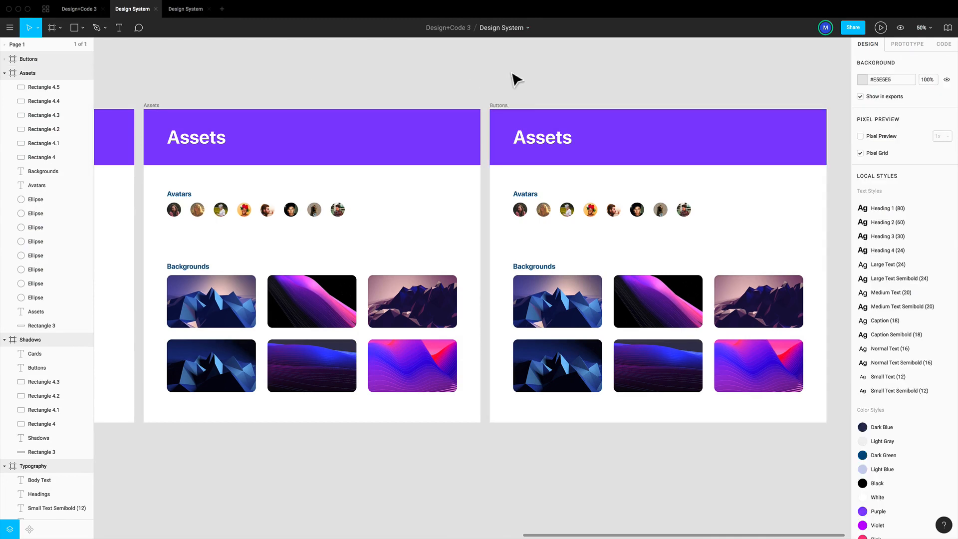
Change the copied frame's title text to "Buttons" and delete its avatars and backgrounds content
double_click(547, 142)
type("Buttons")
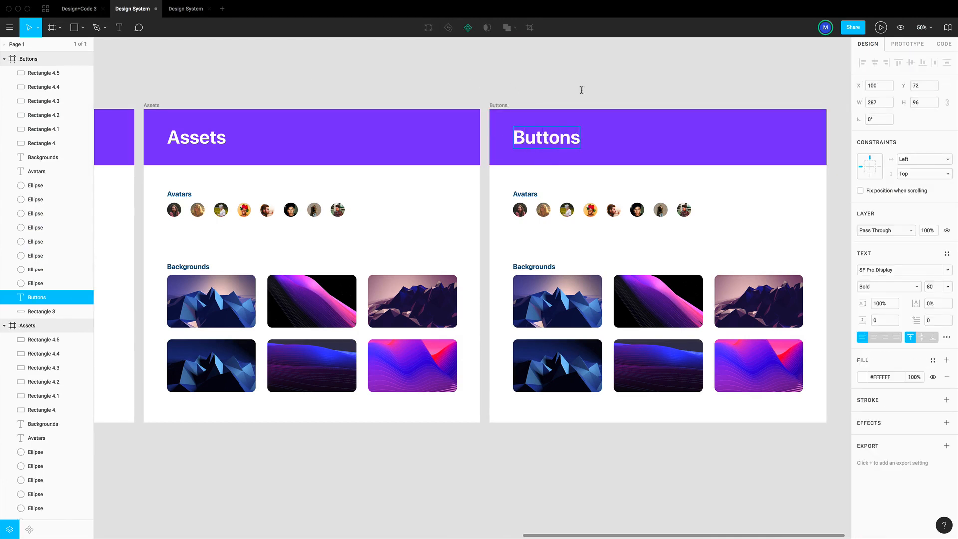
key("Escape")
left_click_drag(812, 461, 515, 195)
key("Delete")
Draw a rectangle about 280 × 80 below the purple header of the Buttons frame, left-aligned with the title
scroll(516, 197, "up", 1)
scroll(504, 111, "right", 5)
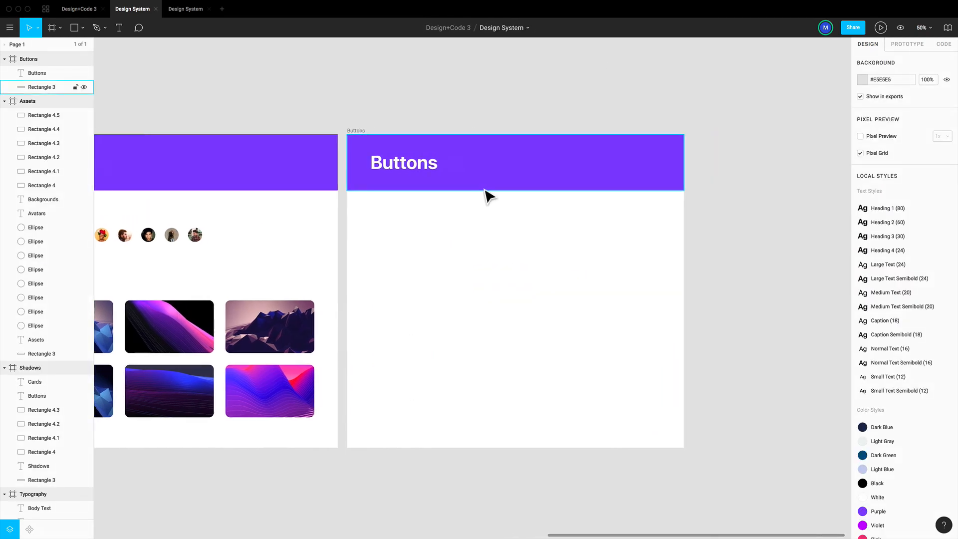
left_click(484, 190)
key("plus")
key("plus")
key("minus")
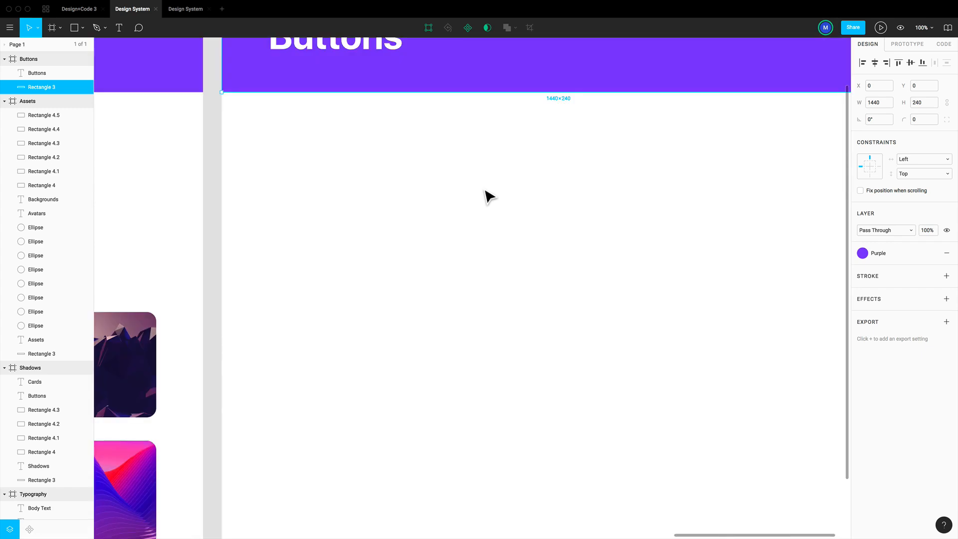
scroll(464, 204, "up", 2)
key("Escape")
key("r")
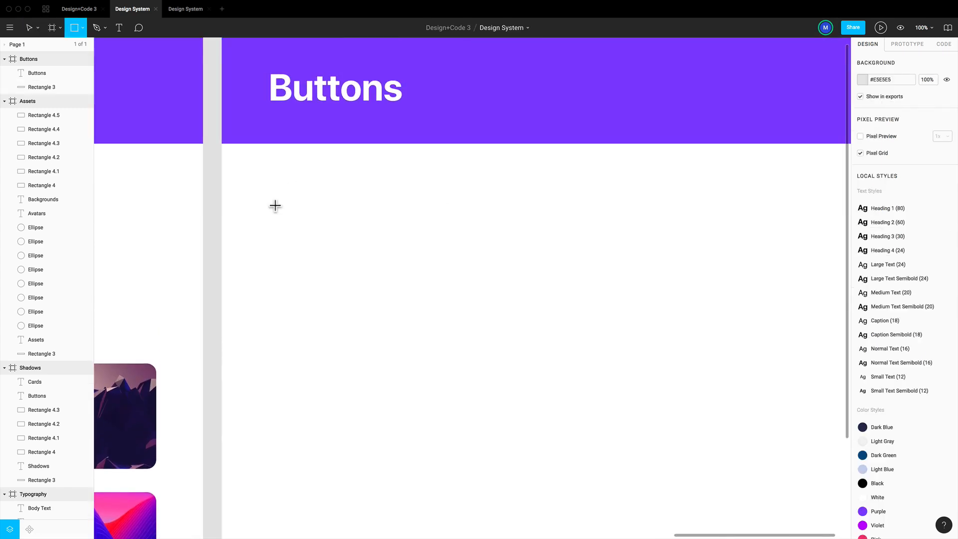
left_click_drag(269, 199, 399, 237)
Set the new rectangle's width to 260 and height to 60, and give it a corner radius of 30
left_click(885, 105)
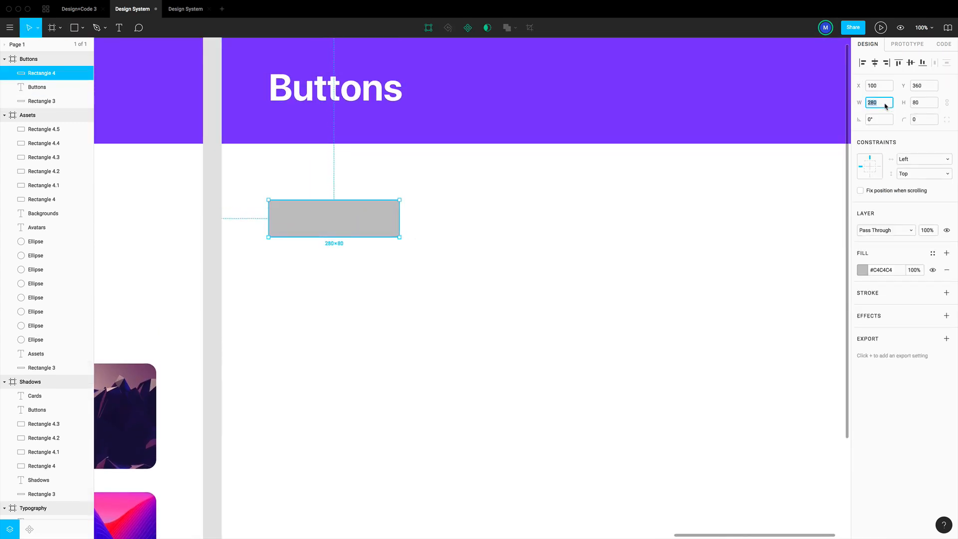
key("Tab")
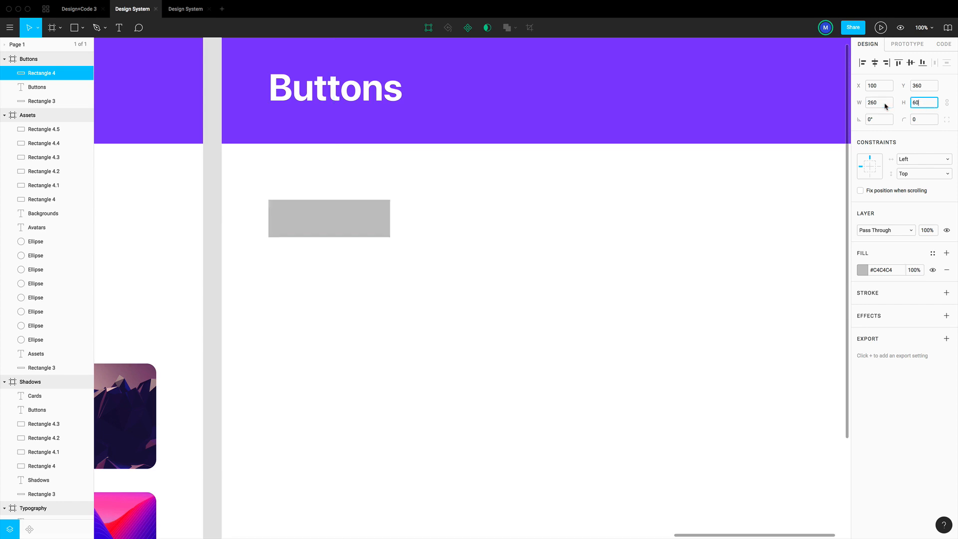
key("Return")
left_click(923, 120)
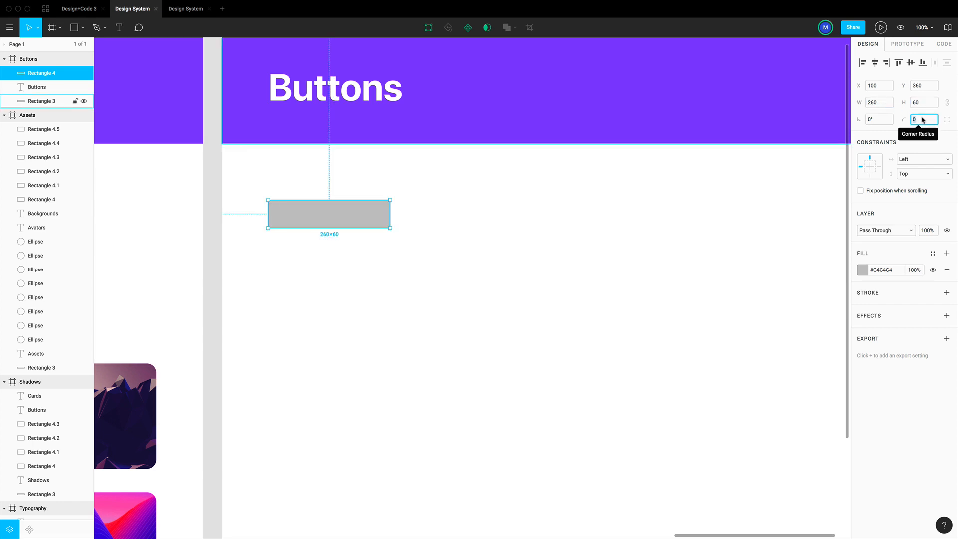
key("Return")
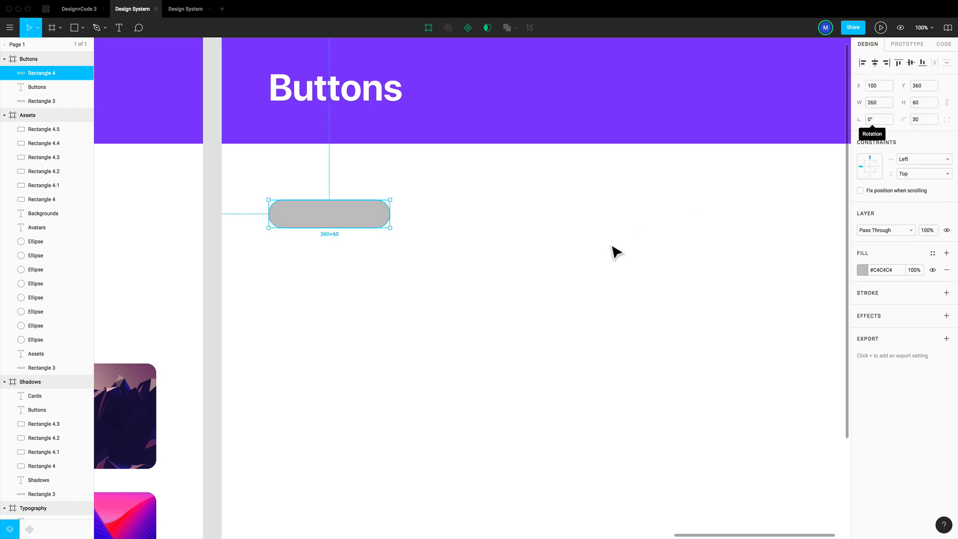
Apply the Purple Violet colour style as the rounded rectangle's fill
left_click(931, 254)
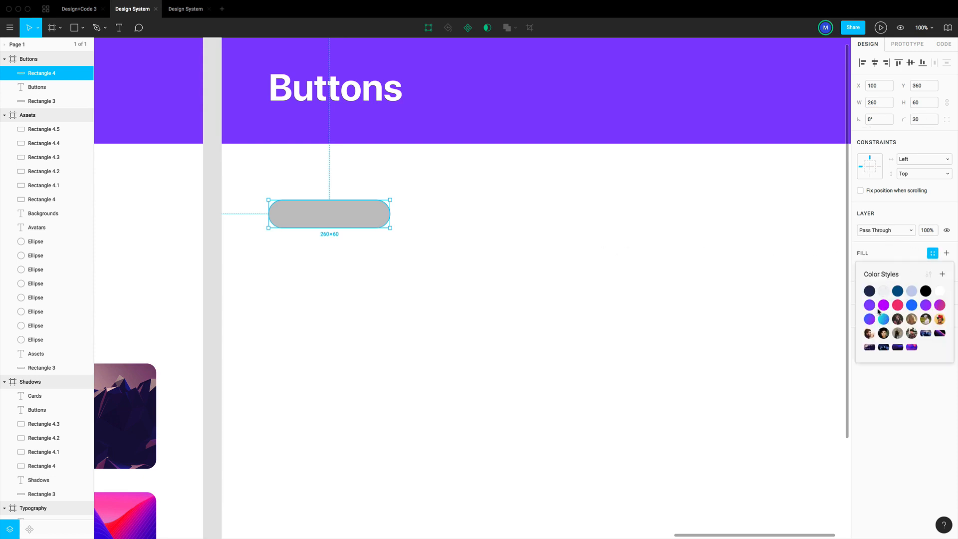
left_click(925, 305)
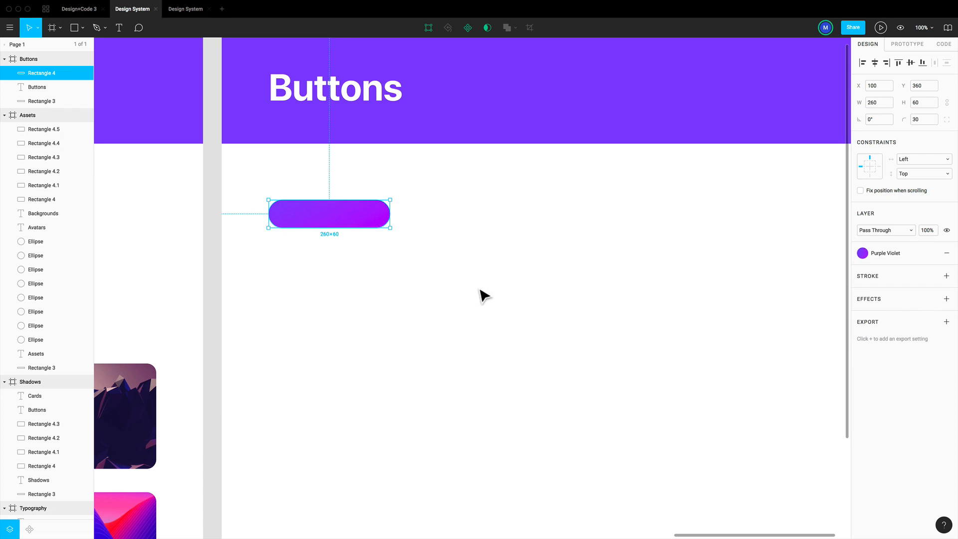
left_click(484, 295)
Add a "Primary Button" text label and position it over the gradient rectangle
key("t")
left_click(313, 220)
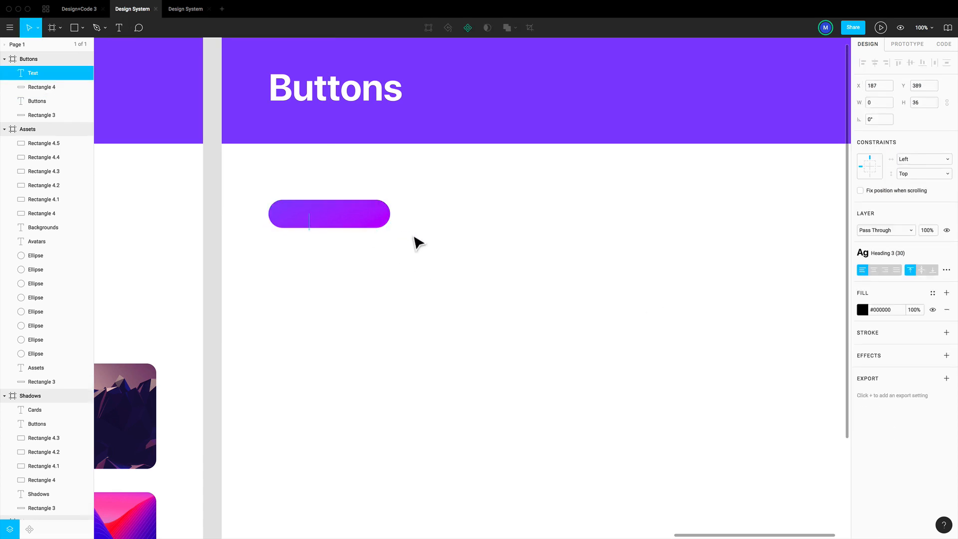
type("Primary Button")
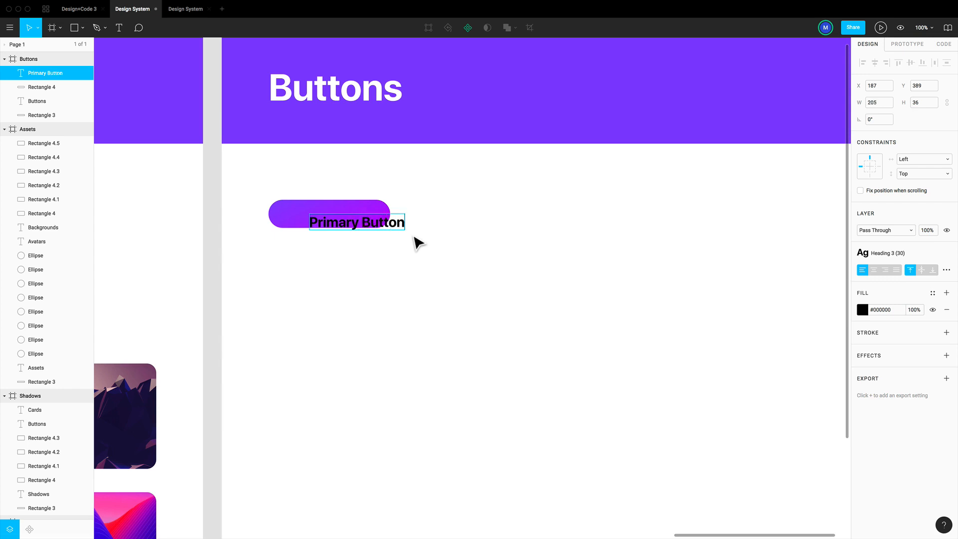
key("Escape")
left_click_drag(391, 230, 363, 222)
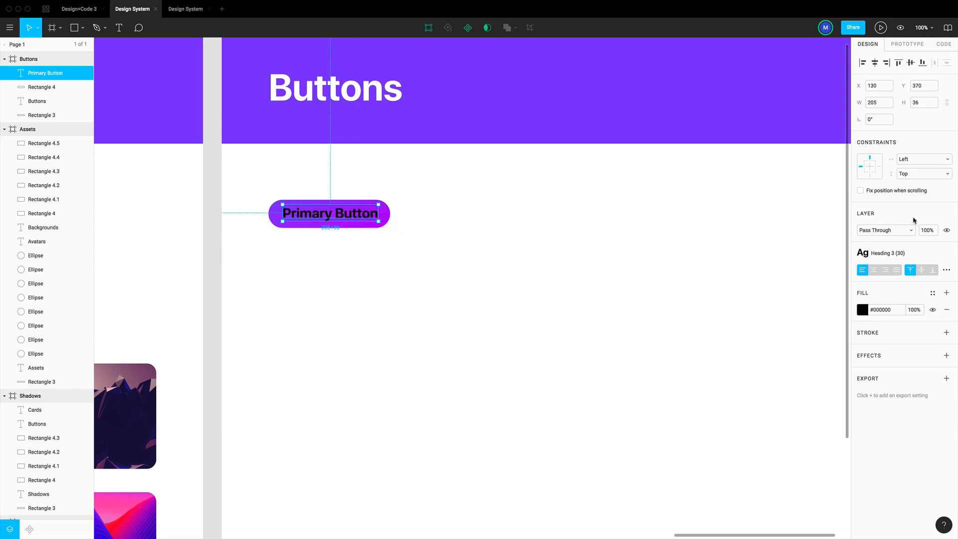
Apply the Heading 4 (24) text style to the label and centre it horizontally and vertically on the rectangle
left_click(926, 258)
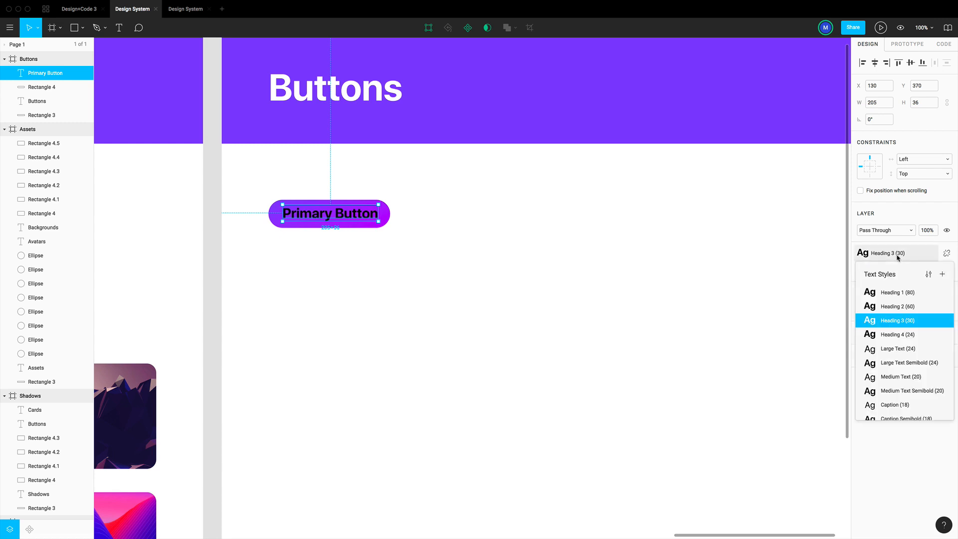
left_click(908, 332)
left_click(349, 220, "shift")
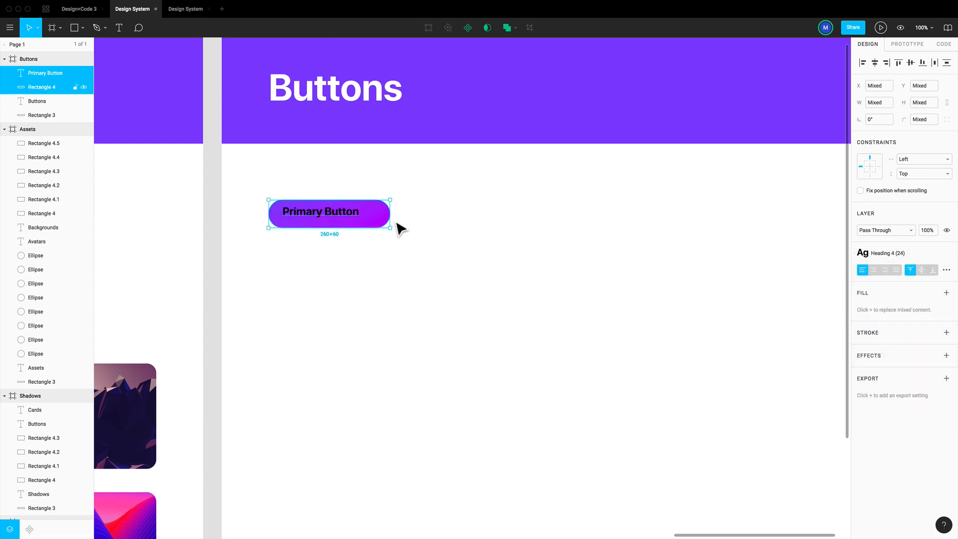
left_click(874, 62)
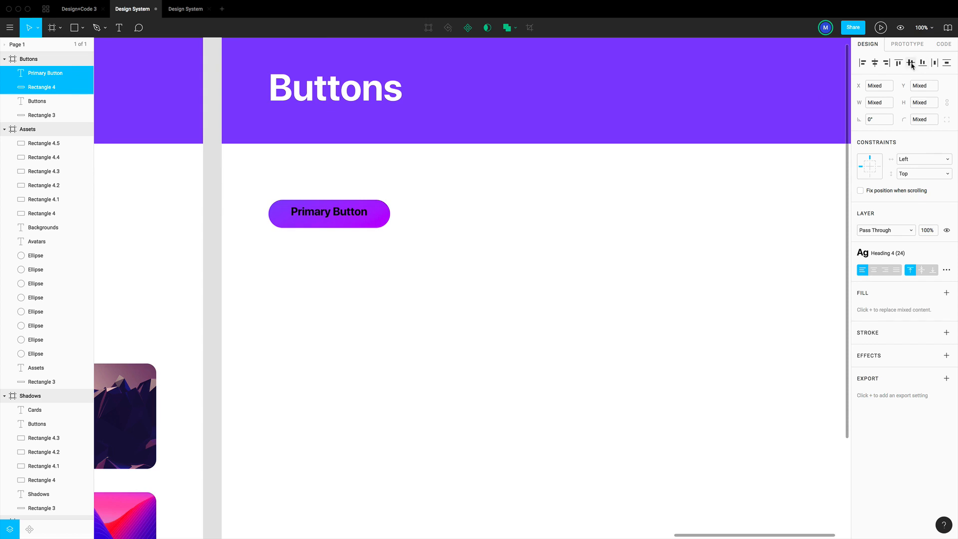
left_click(911, 63)
left_click(516, 252)
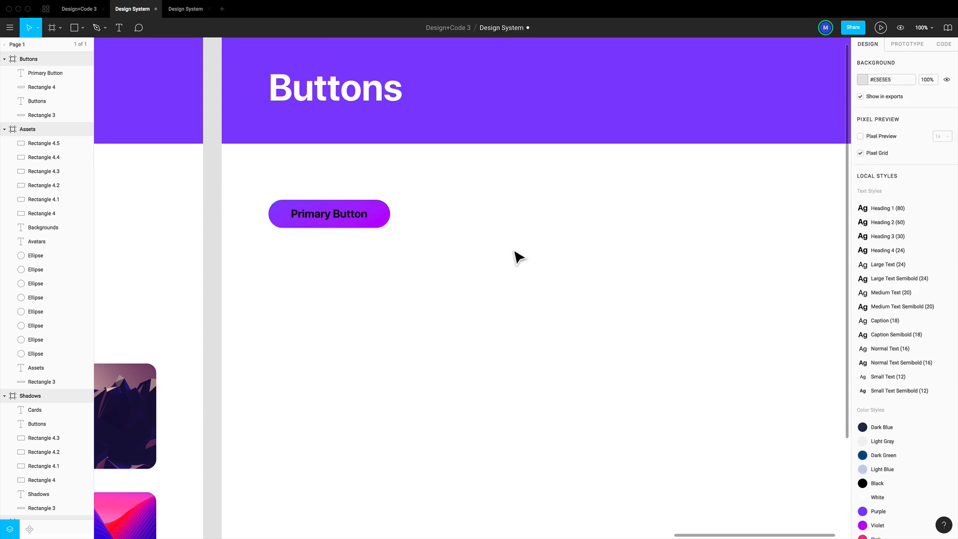
Apply the White colour style to the "Primary Button" label
left_click(349, 219)
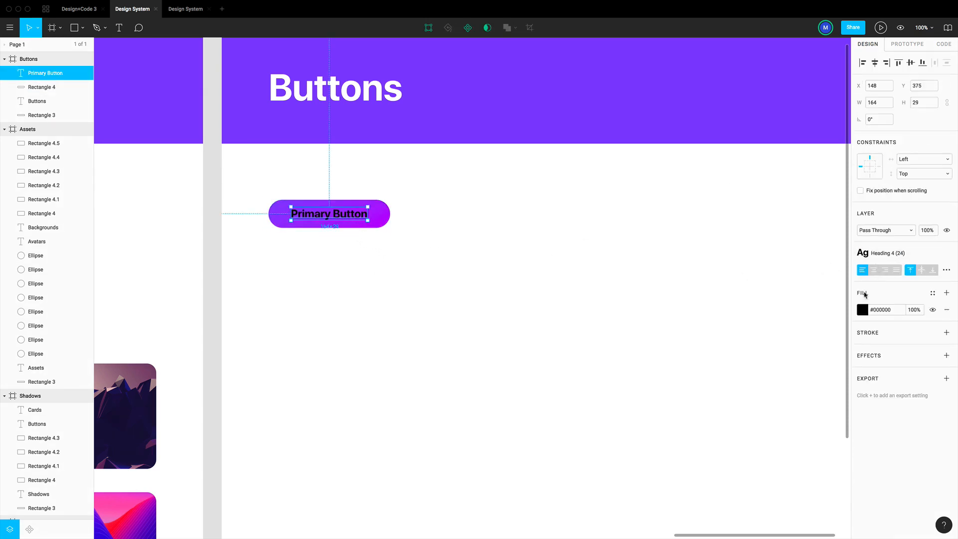
left_click(932, 294)
left_click(938, 332)
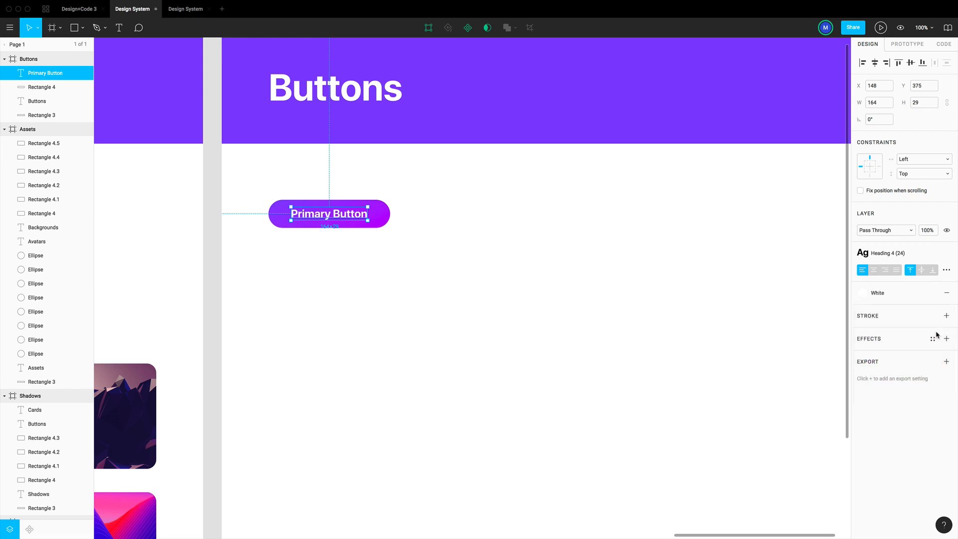
left_click(458, 249)
Apply the Button Shadow 1 effect style to the button's background rectangle
left_click(387, 224)
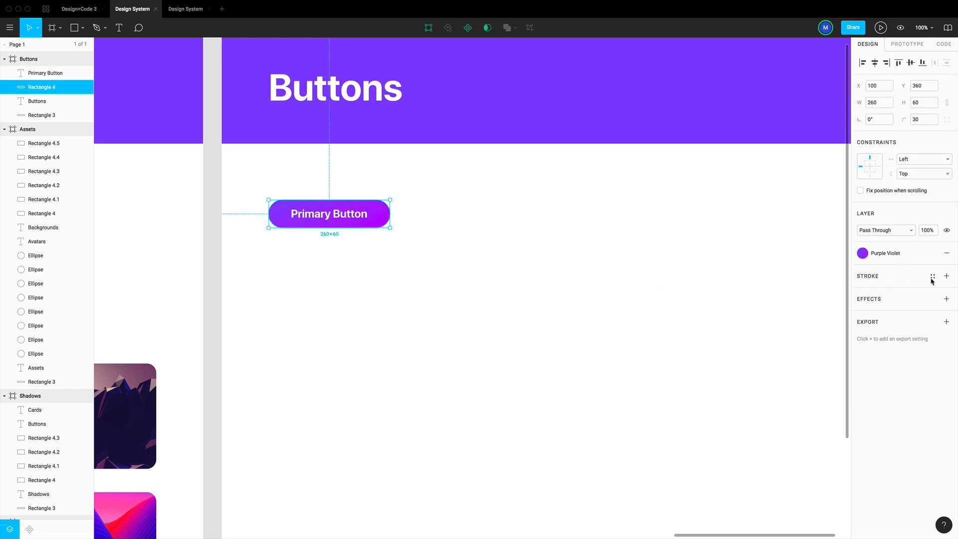
left_click(932, 300)
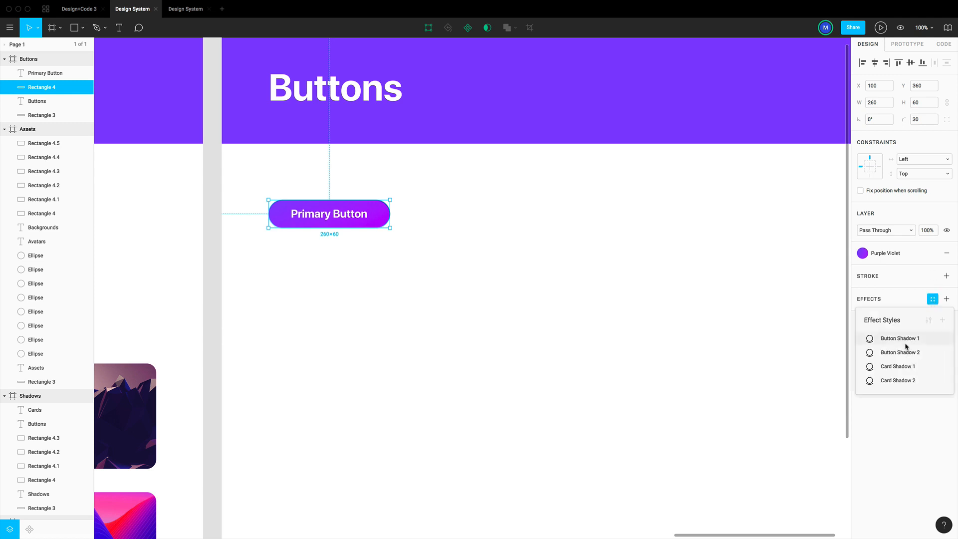
left_click(907, 337)
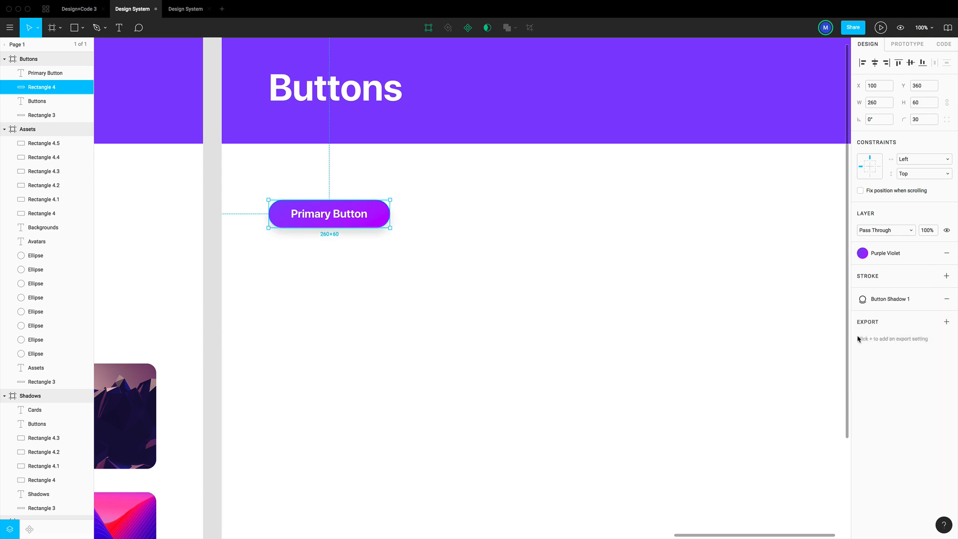
left_click(454, 288)
Set the "Primary Button" label's text alignment to centre
scroll(361, 293, "up", 2)
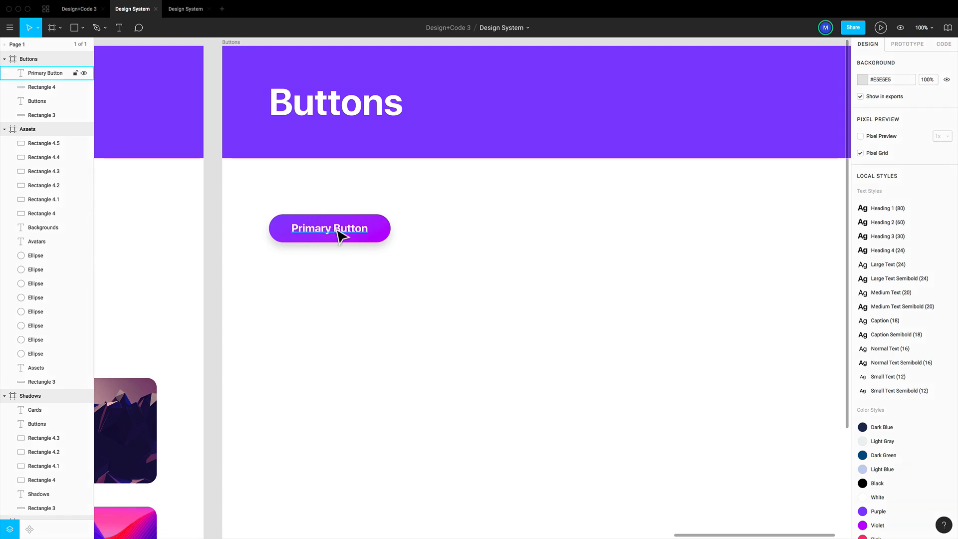
left_click(362, 238)
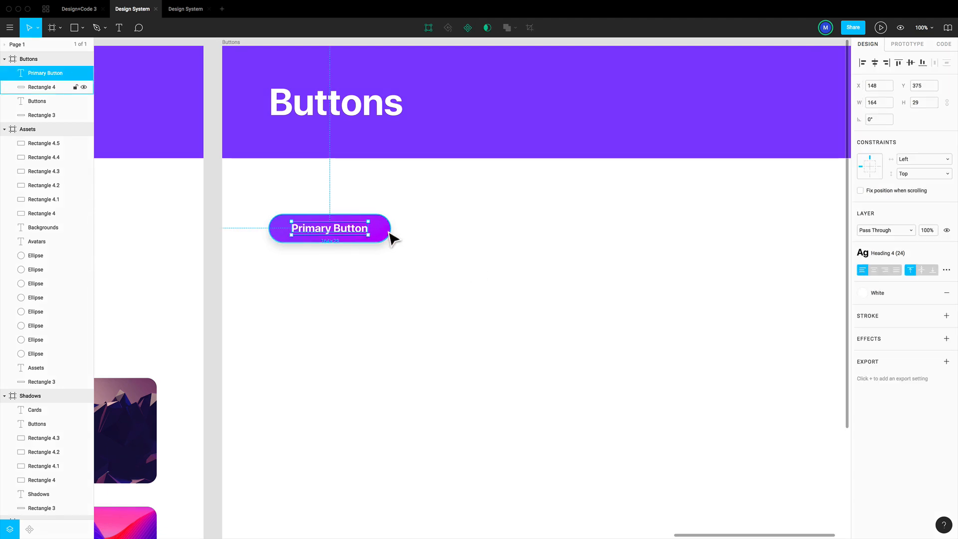
left_click(873, 271)
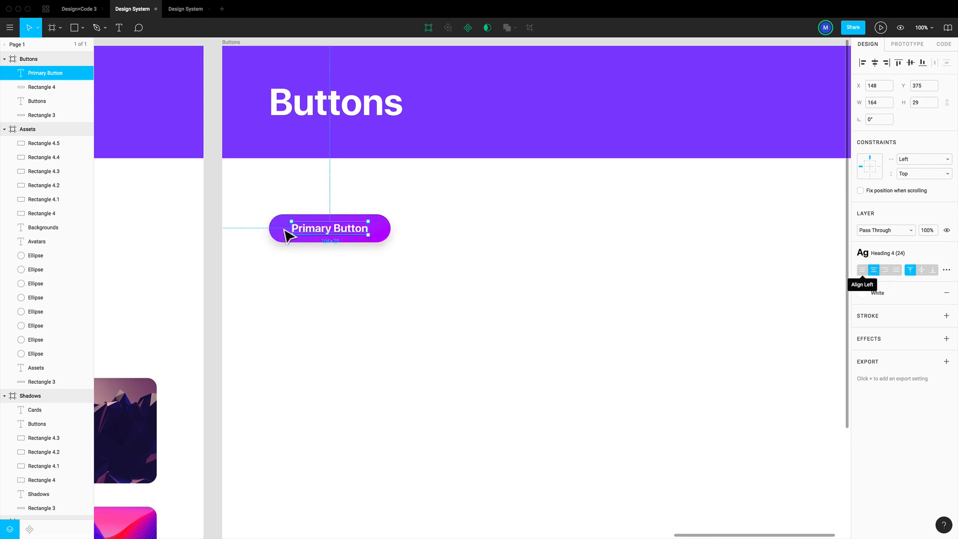
Create a component from the "Primary Button" label and its background rectangle
left_click_drag(432, 263, 325, 217)
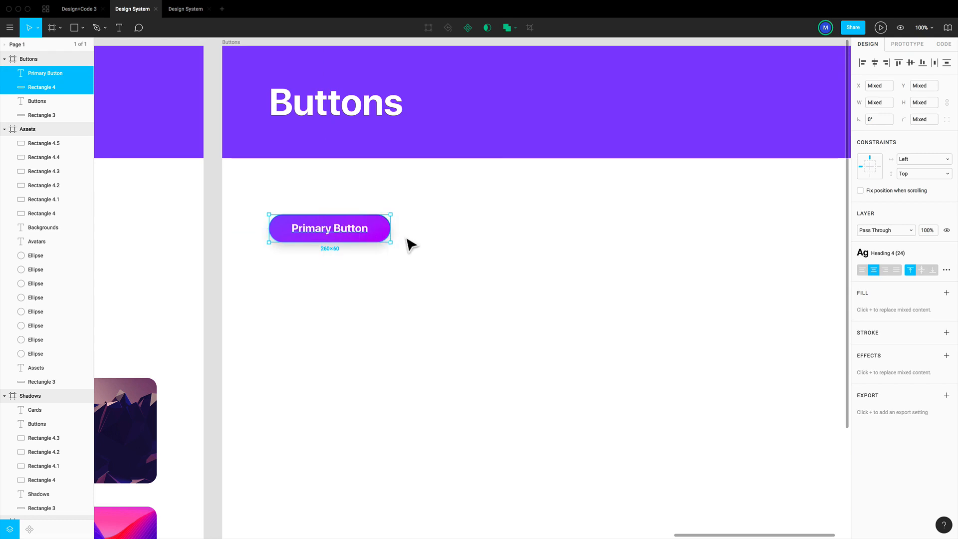
left_click(468, 29)
scroll(508, 242, "down", 1)
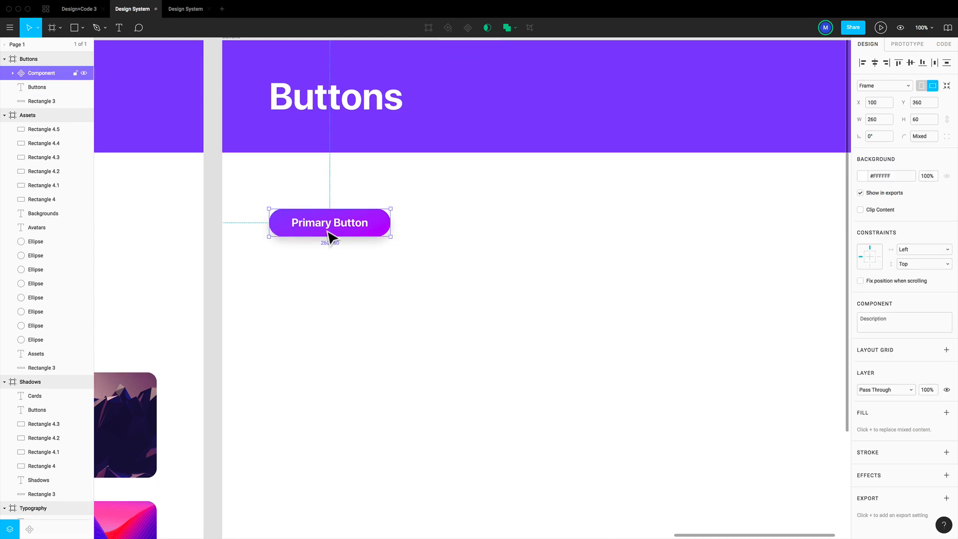
left_click(501, 248)
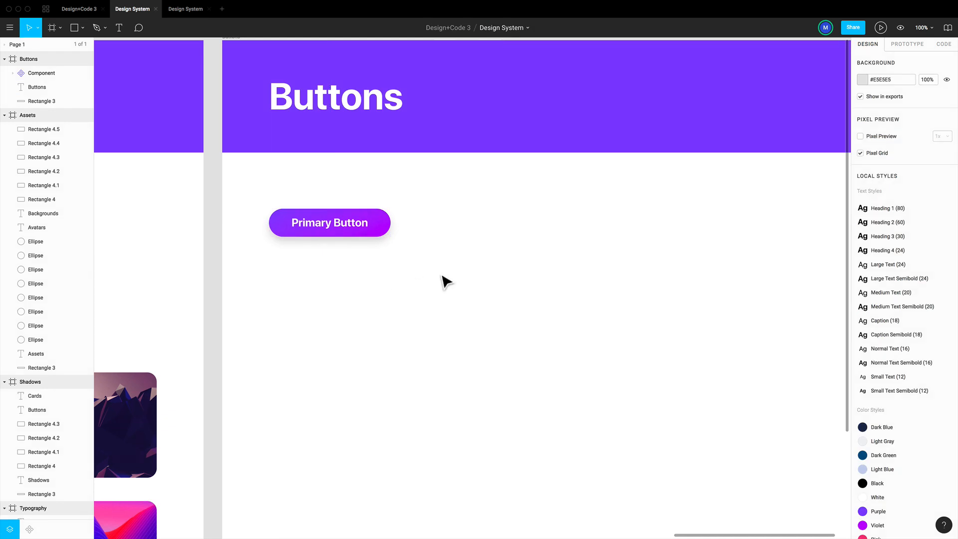
Duplicate the primary button component as an instance beside it on the same row, at X 400, Y 360
scroll(389, 239, "up", 3)
left_click(364, 277)
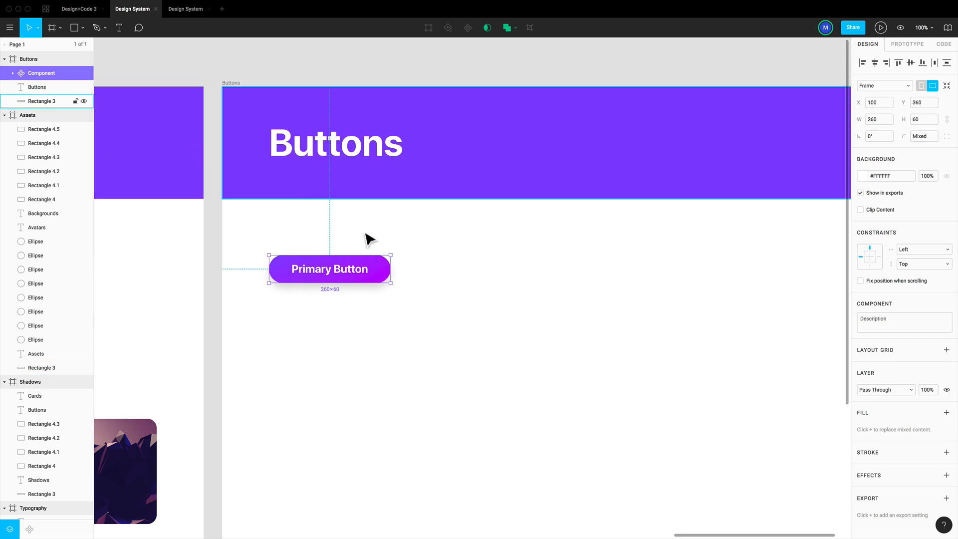
left_click(434, 263)
left_click(363, 271)
left_click_drag(343, 280, 474, 282)
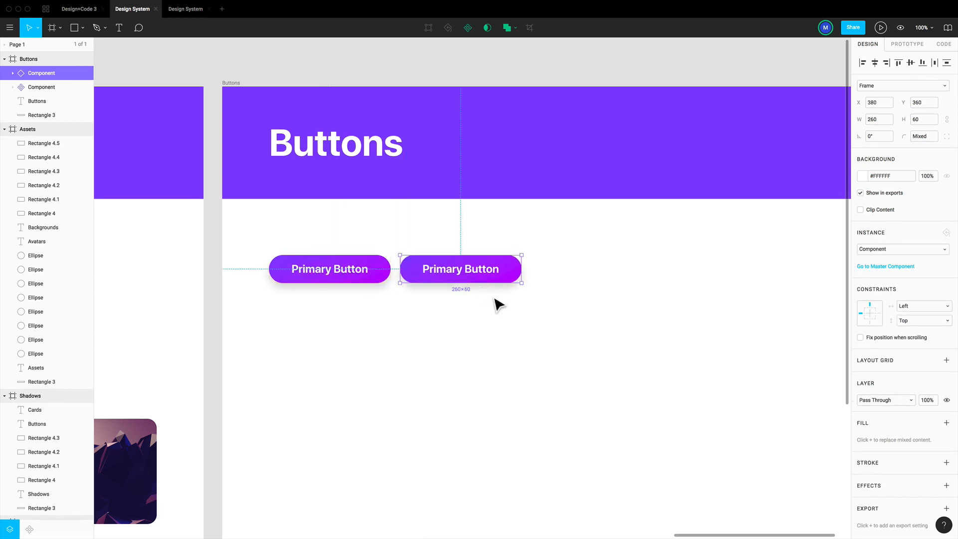
key("shift+Right")
key("shift+Right")
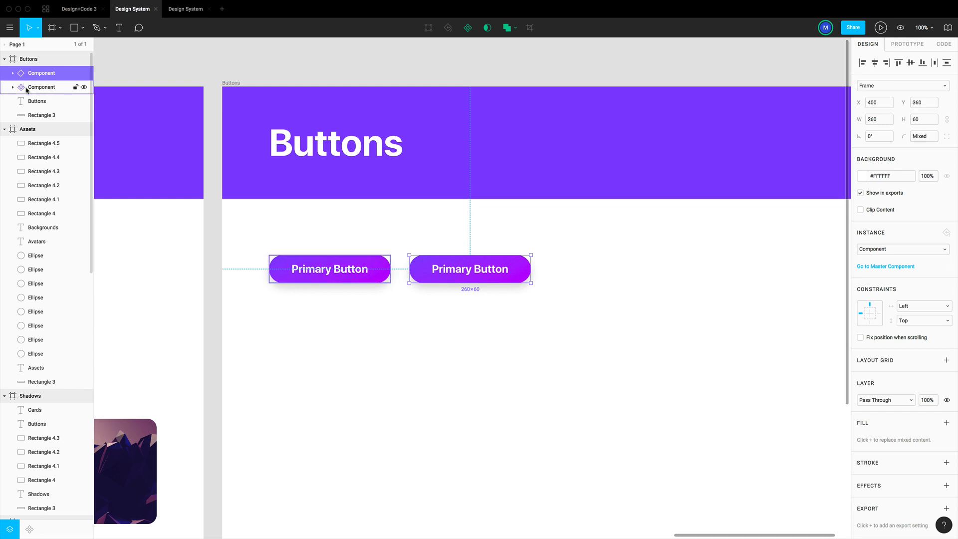
Try to move the "Primary Button" label inside the master component and inside its instance, and undo the move
left_click(438, 228)
left_click(342, 271, "super")
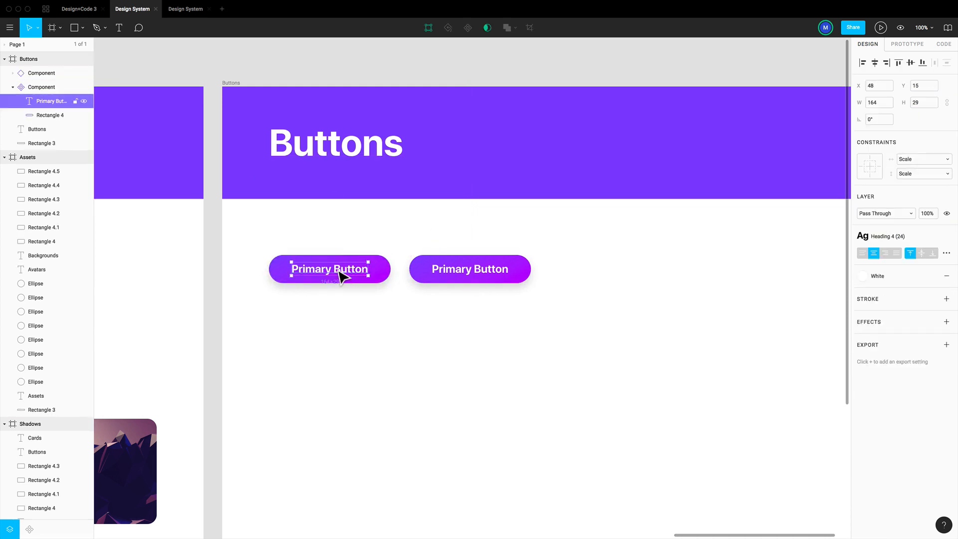
left_click_drag(336, 271, 348, 269)
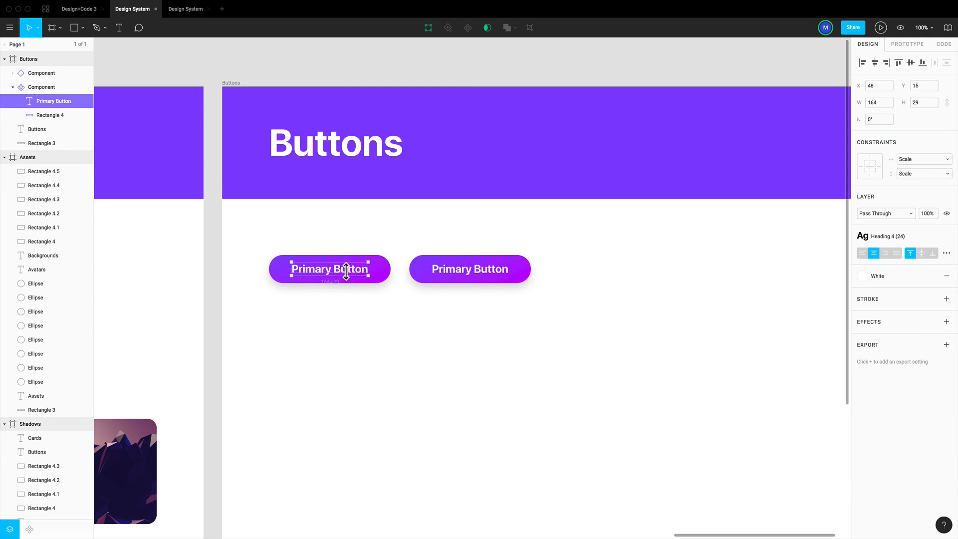
left_click(467, 276, "super")
left_click_drag(464, 272, 474, 265)
key("super+z")
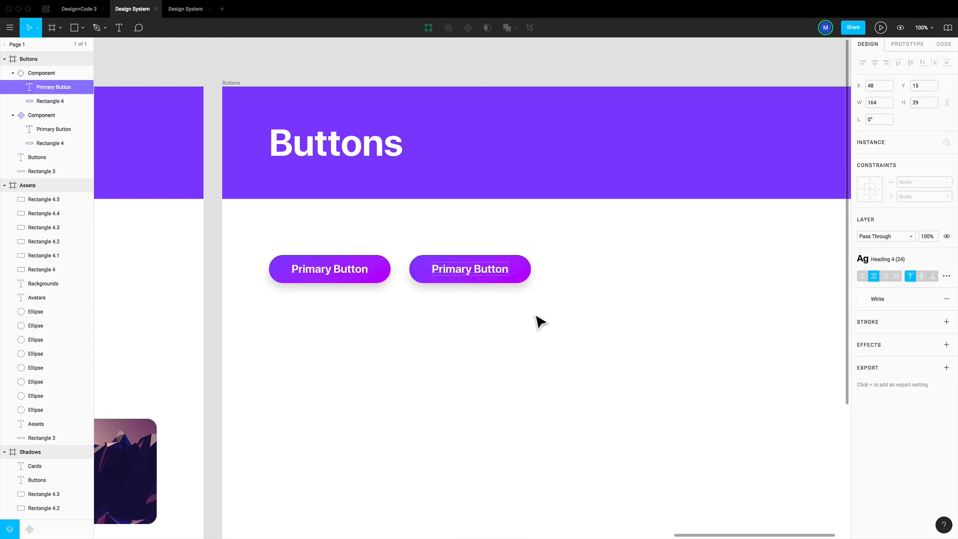
Change the instance's label text to "Primary Hover"
scroll(499, 294, "down", 1)
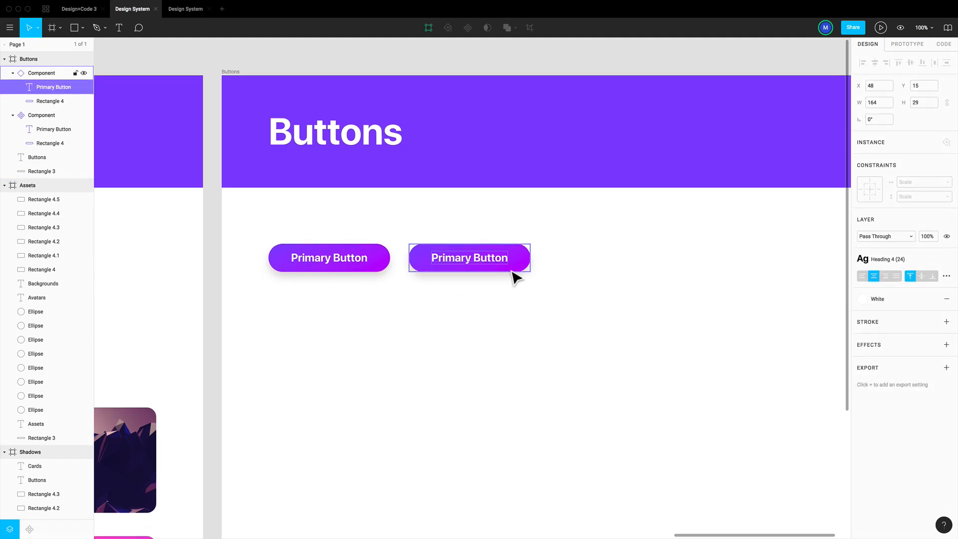
double_click(485, 258)
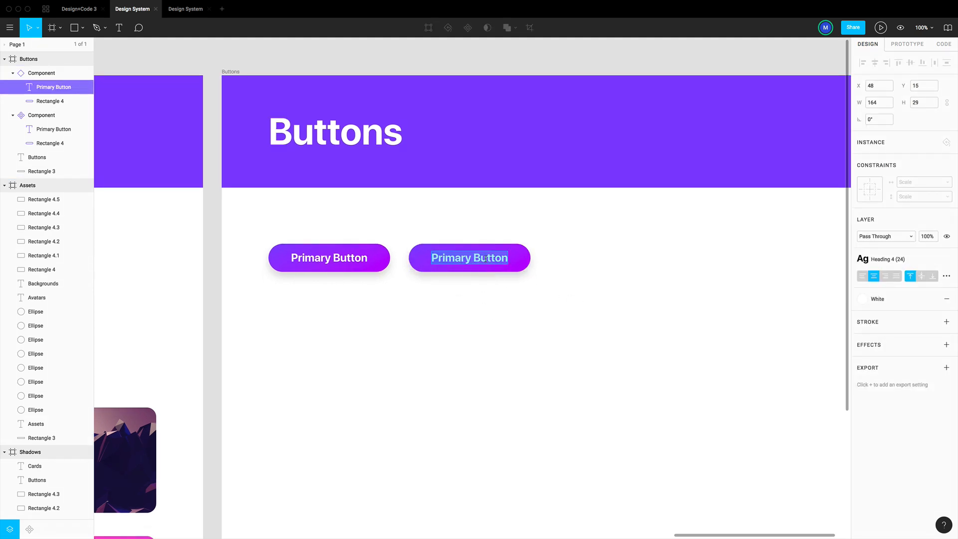
type("Primary")
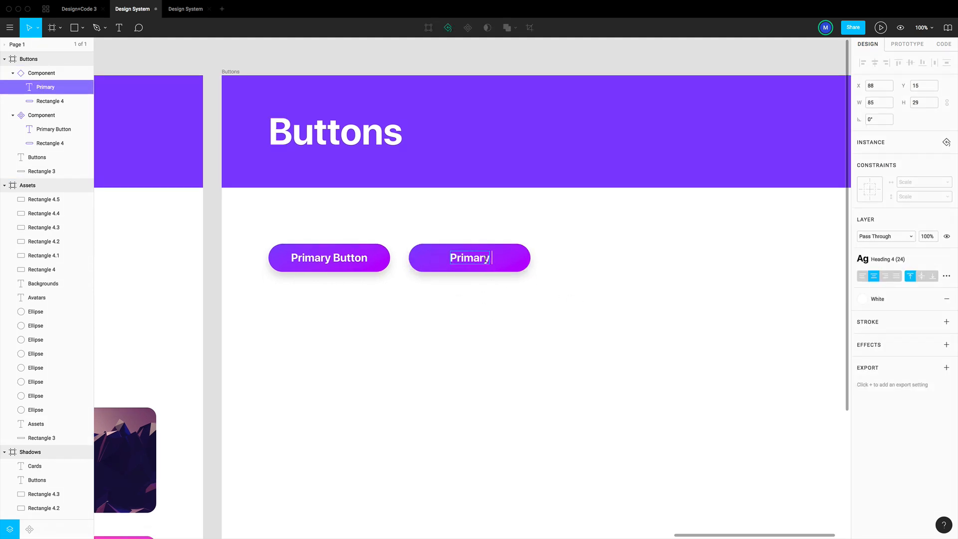
type(" Hover")
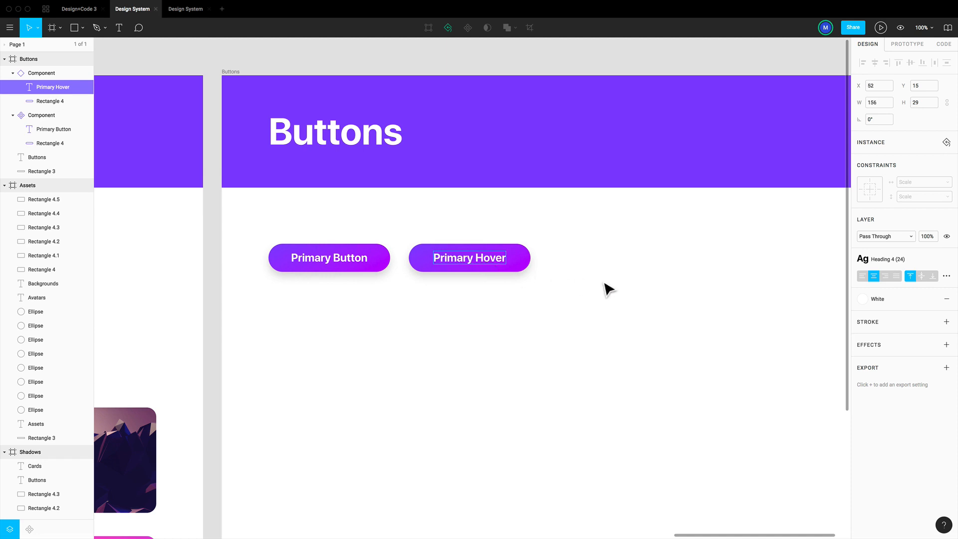
left_click(586, 286)
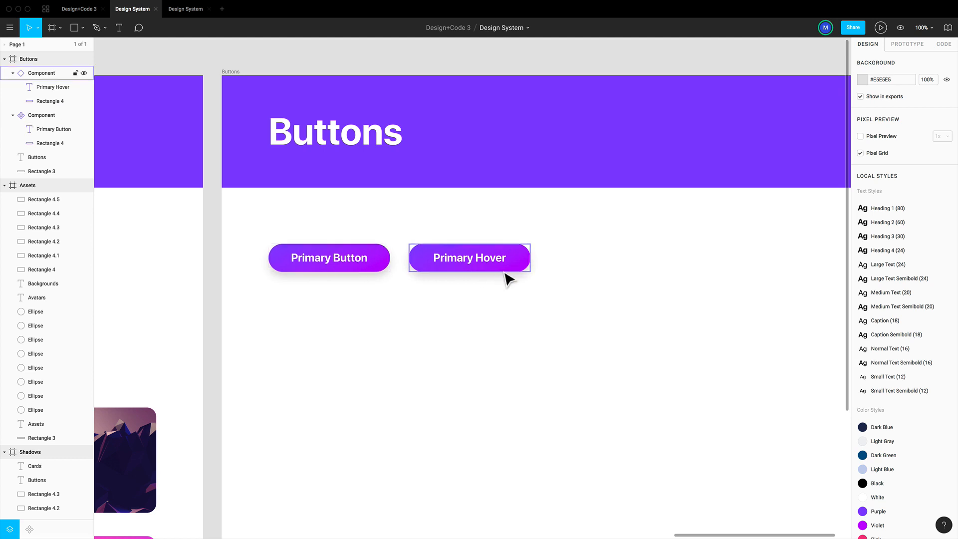
Apply the Blue colour style and the Button Shadow 2 effect style to the "Primary Hover" button's background rectangle
left_click(530, 272)
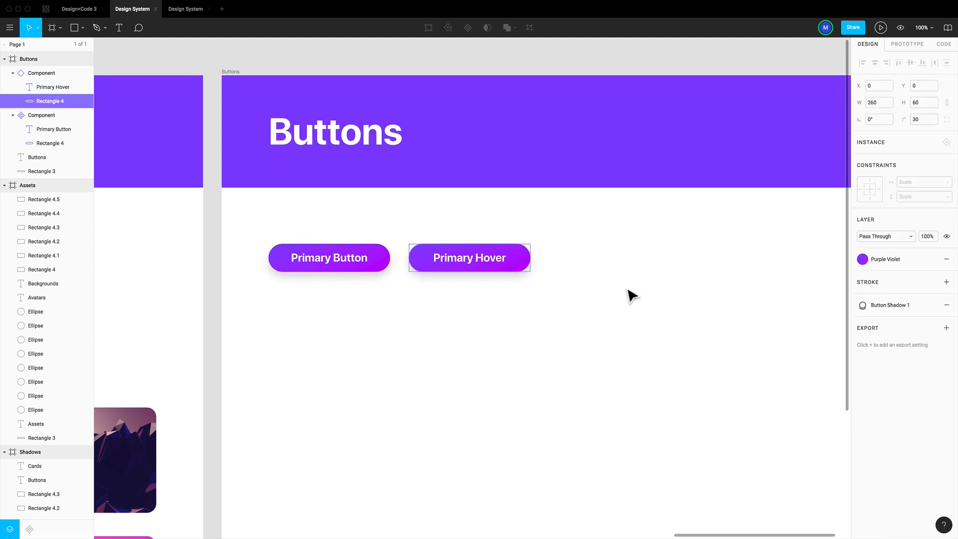
left_click(879, 260)
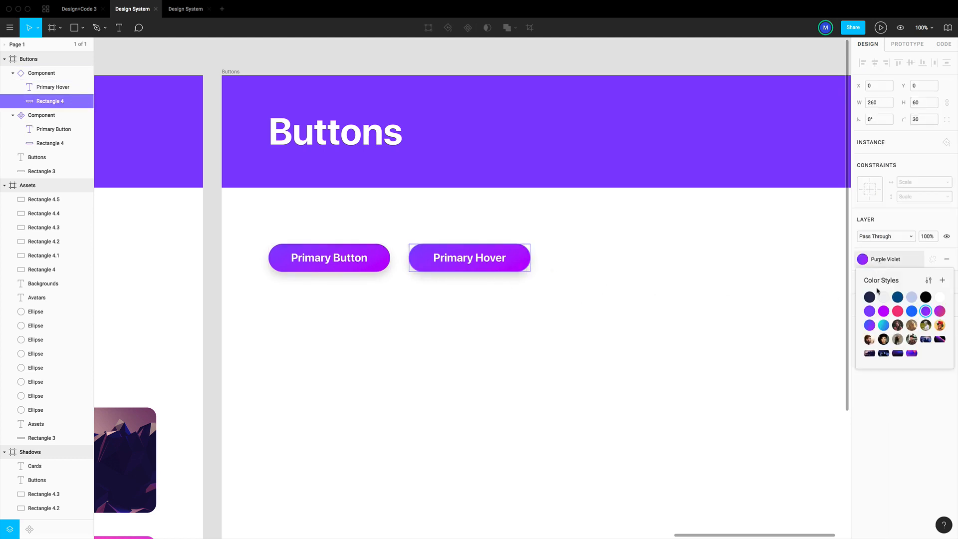
left_click(911, 311)
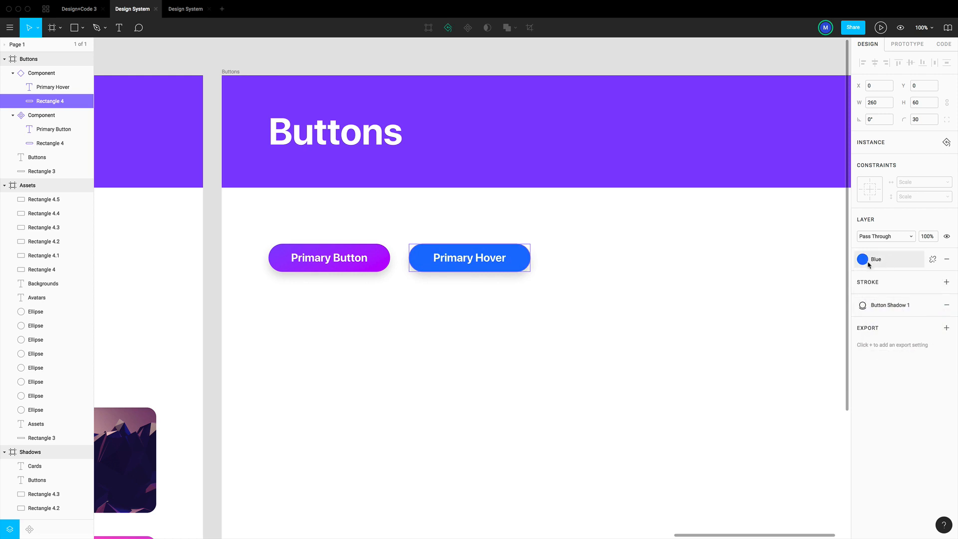
left_click(866, 305)
left_click(897, 358)
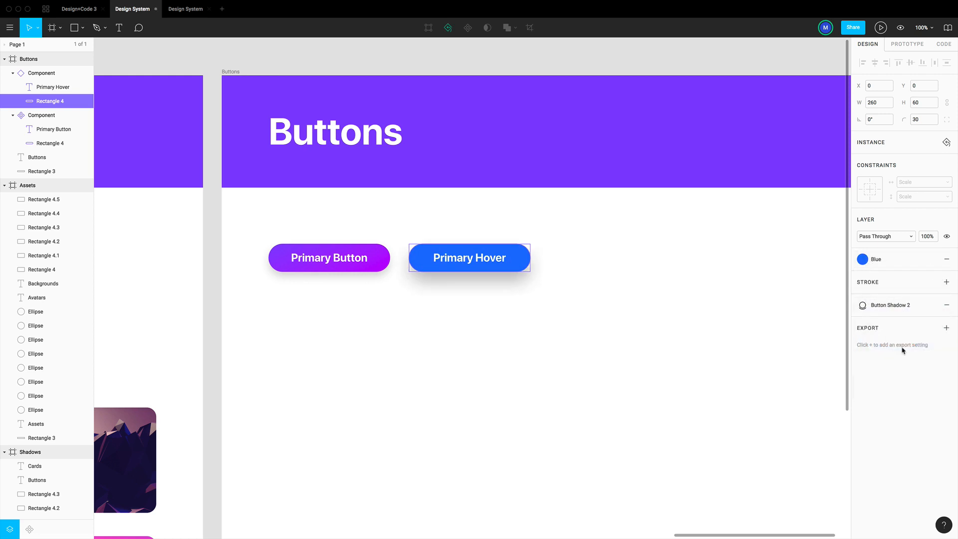
left_click(658, 319)
Apply the Purple Violet colour style to the "Primary Hover" button's background rectangle
left_click(528, 270)
left_click(873, 260)
left_click(924, 311)
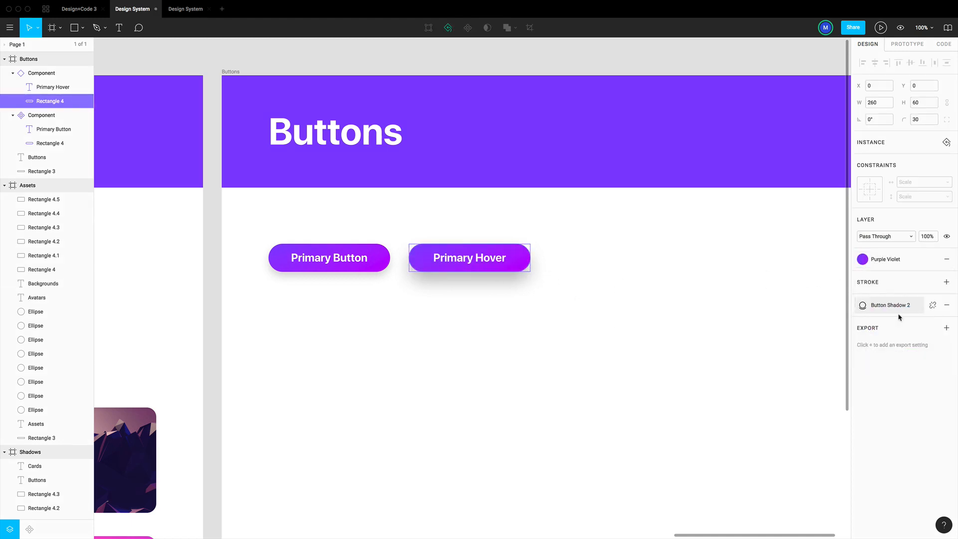
left_click(639, 310)
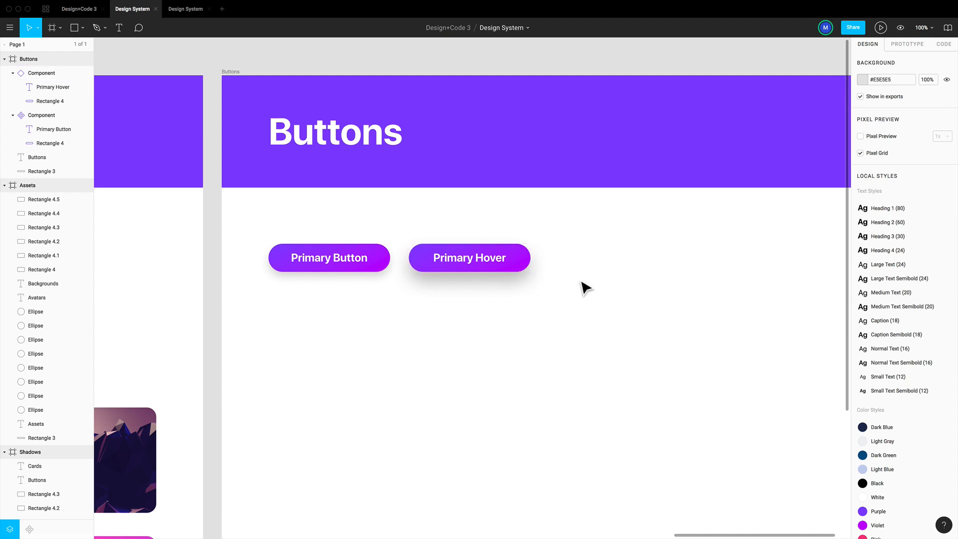
Duplicate the "Primary Hover" button on the same row, at X 700, Y 360
left_click(524, 274)
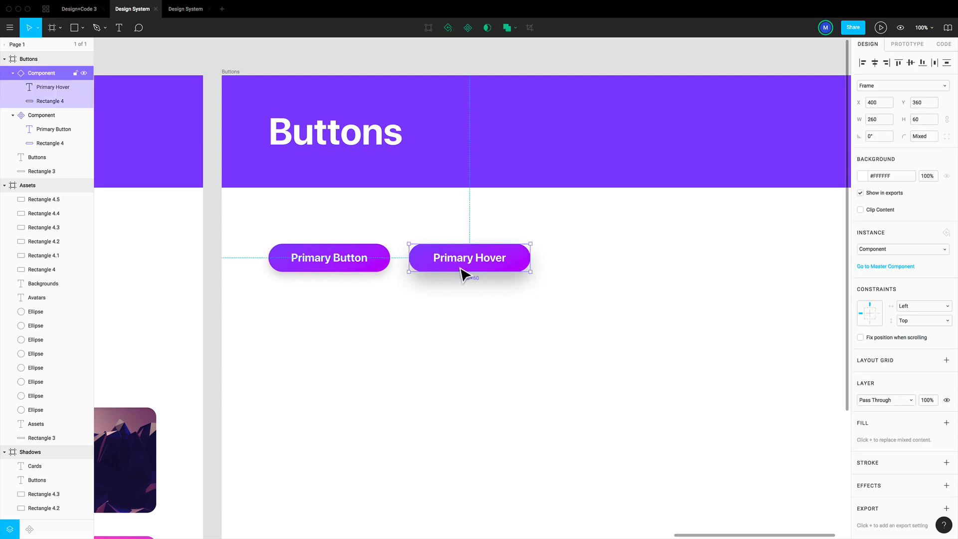
left_click_drag(464, 271, 603, 276)
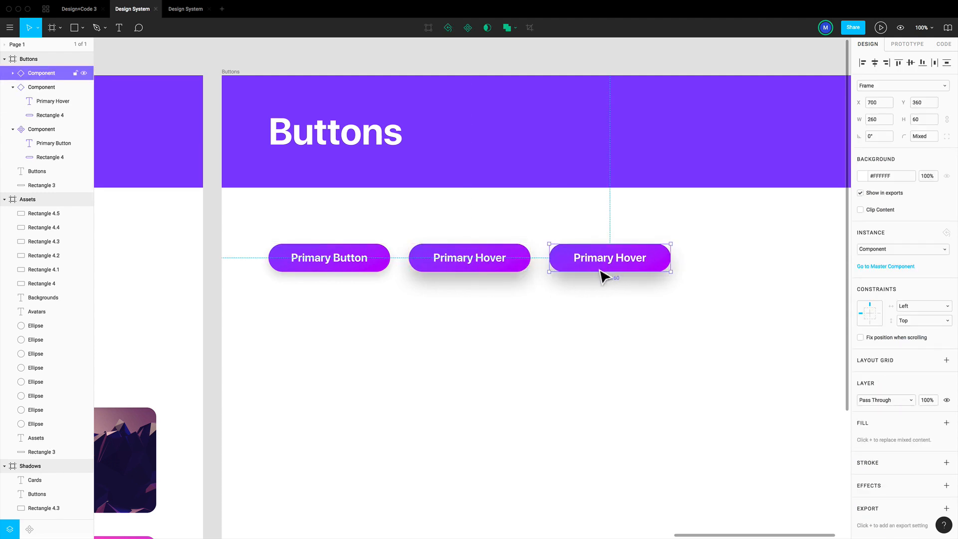
left_click(691, 298)
Change the third button's label text to "Primary Disabled"
double_click(632, 266)
double_click(611, 265)
double_click(591, 259)
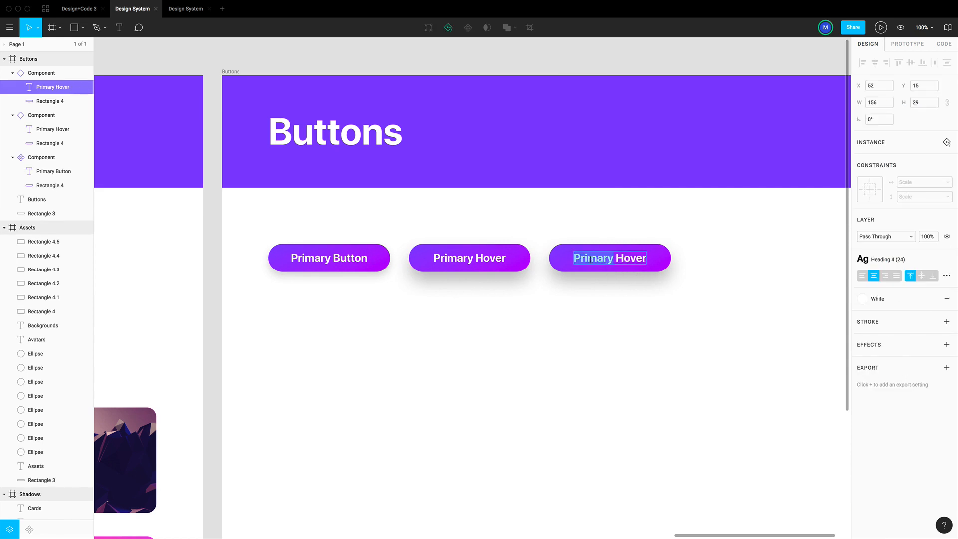
double_click(619, 259)
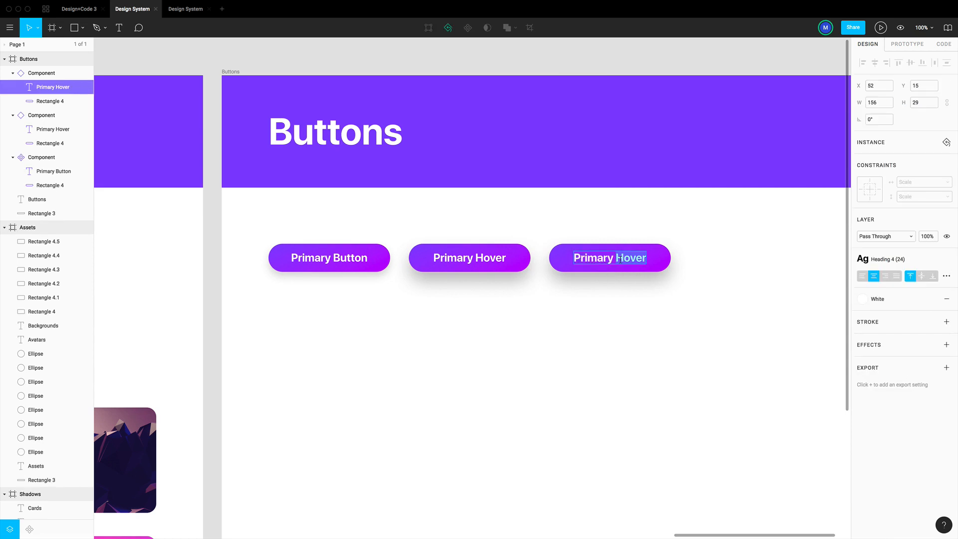
type("Disabled")
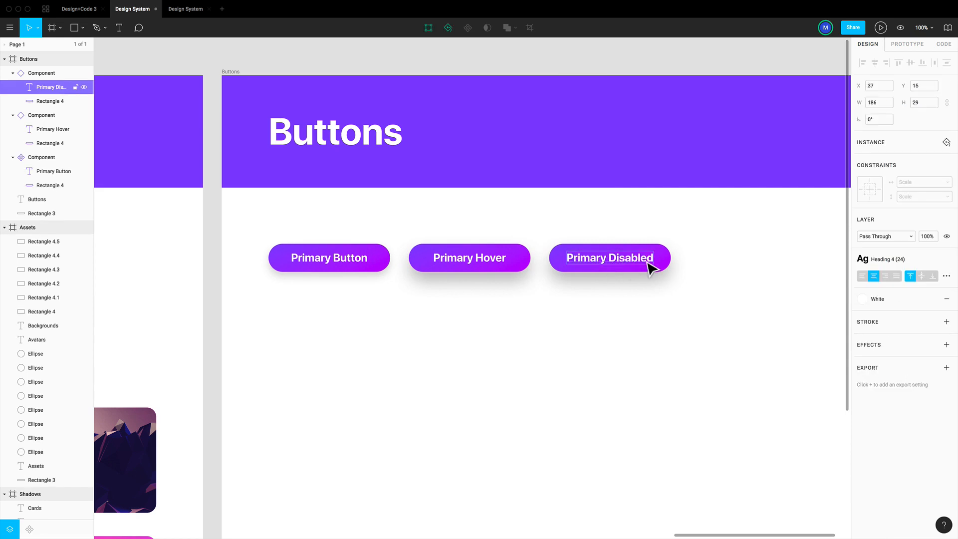
Apply the Light Blue colour style to the "Primary Disabled" button's background rectangle
left_click(680, 264)
left_click(670, 259, "super")
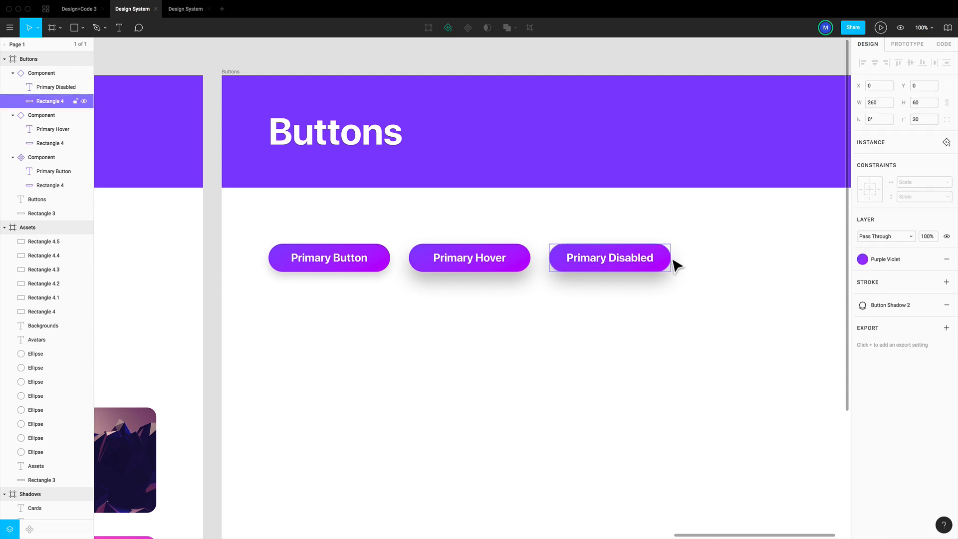
left_click(885, 259)
left_click(912, 297)
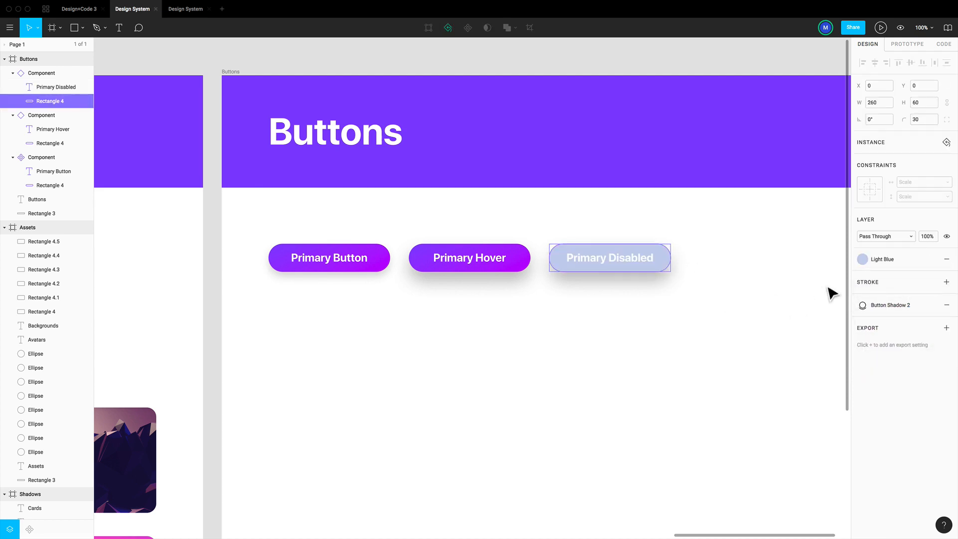
left_click(765, 294)
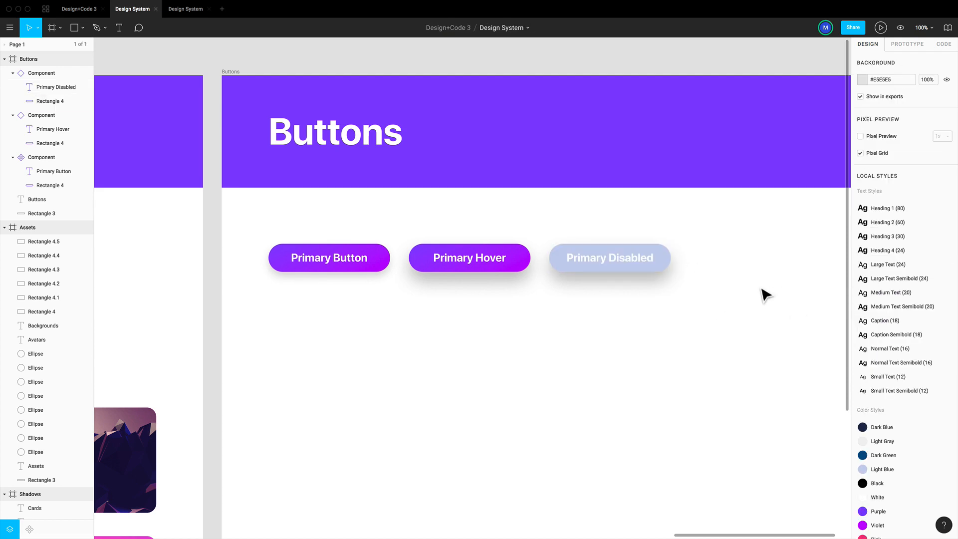
Remove the Button Shadow 2 effect from the "Primary Disabled" button's background rectangle
left_click(670, 261, "super")
left_click(675, 264)
left_click(673, 268, "super")
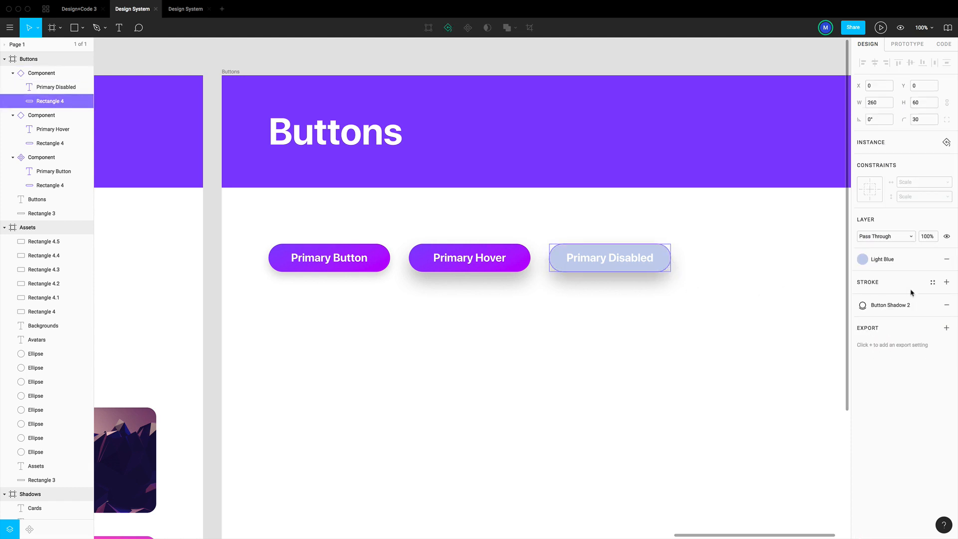
left_click(948, 306)
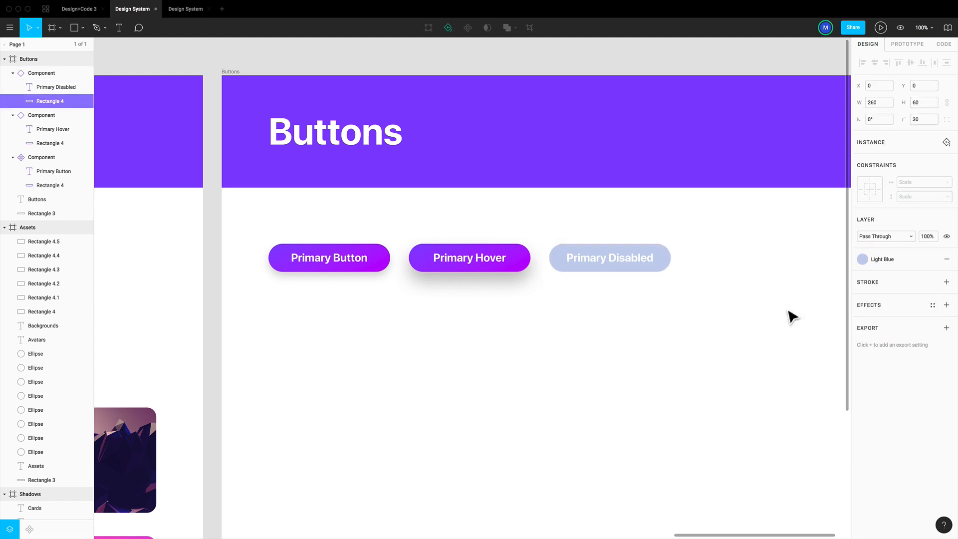
left_click(732, 309)
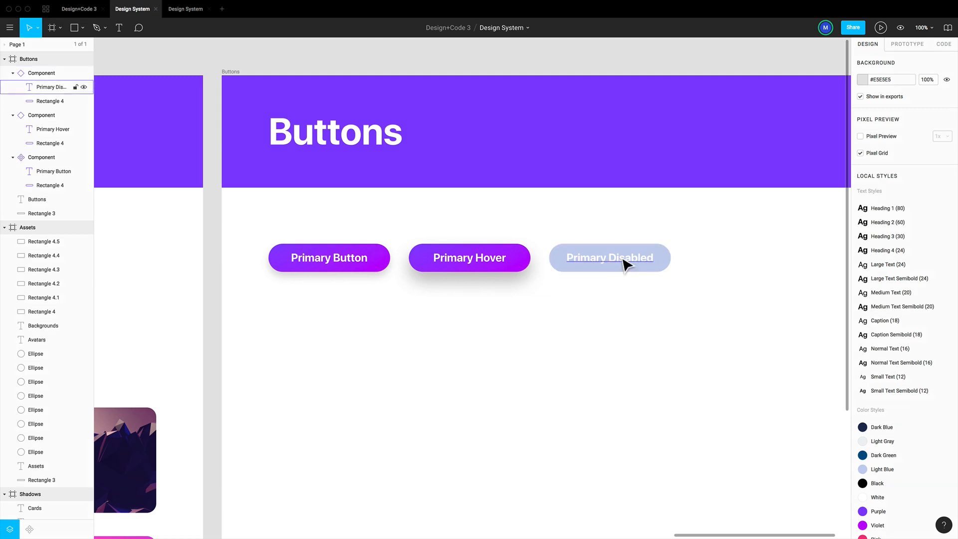
double_click(629, 263)
double_click(630, 263)
key("Escape")
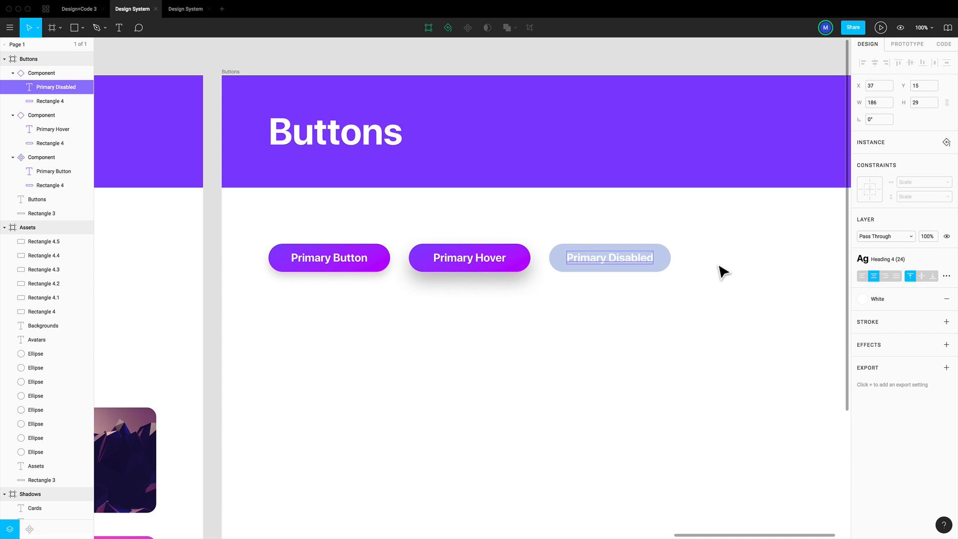
left_click(730, 232)
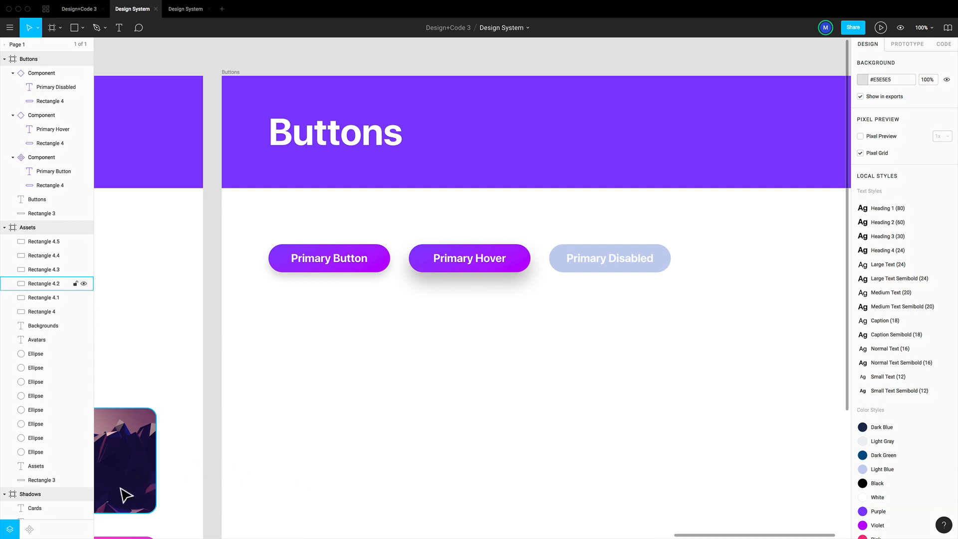
left_click(30, 529)
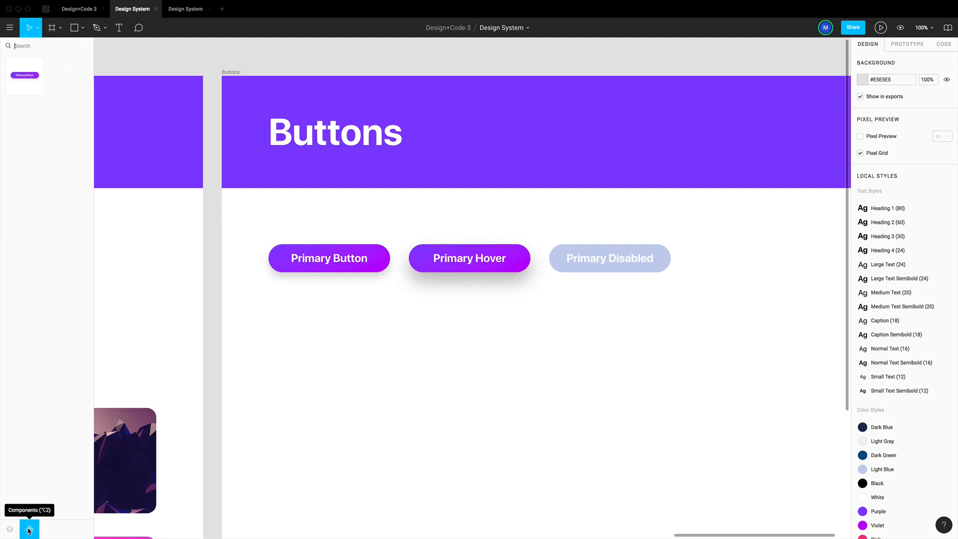
left_click(10, 529)
Duplicate the whole Buttons frame beside the original
scroll(602, 334, "right", 1)
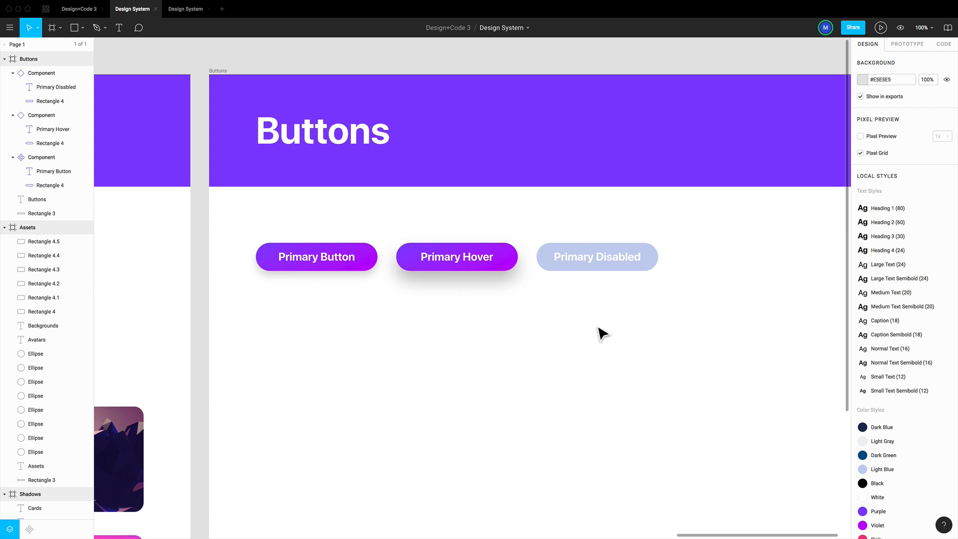
scroll(661, 351, "right", 3)
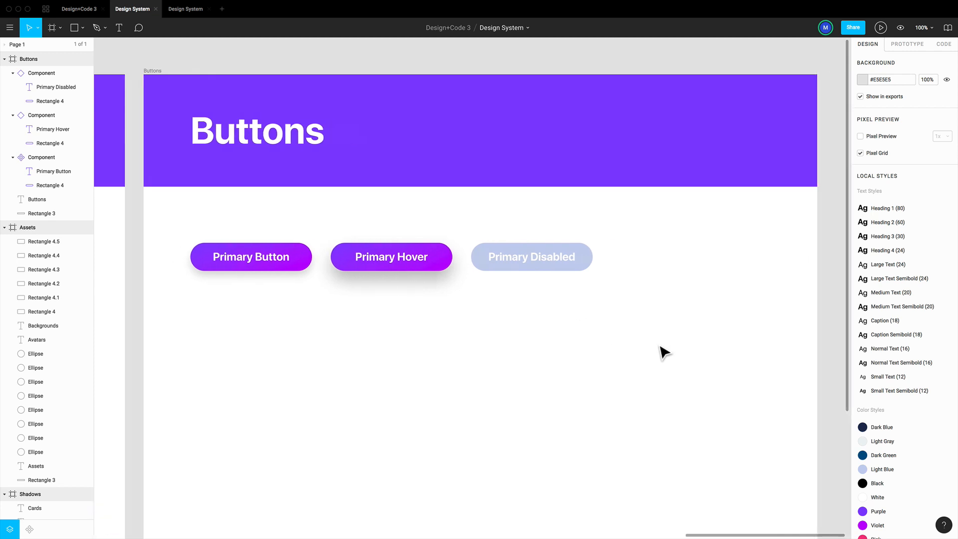
scroll(661, 351, "right", 1)
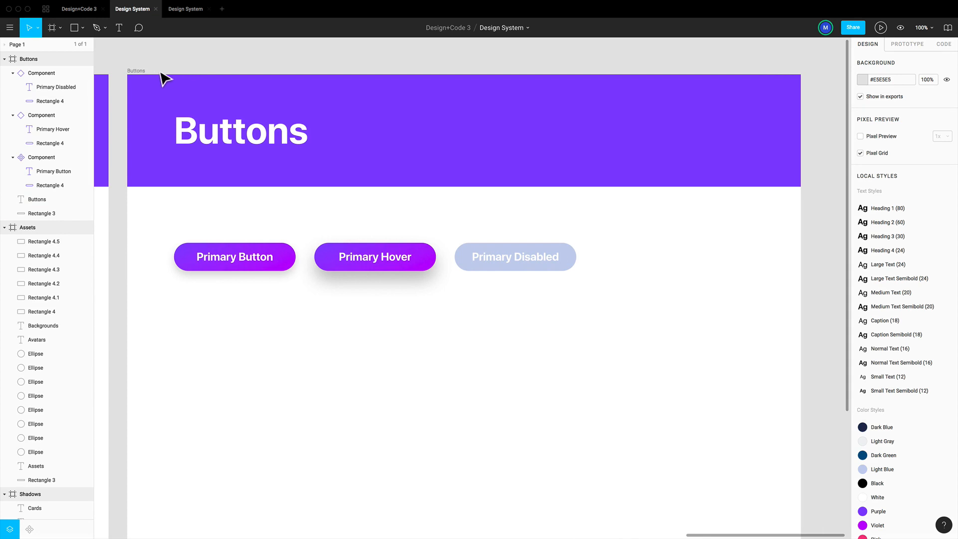
left_click(142, 72)
key("super+d")
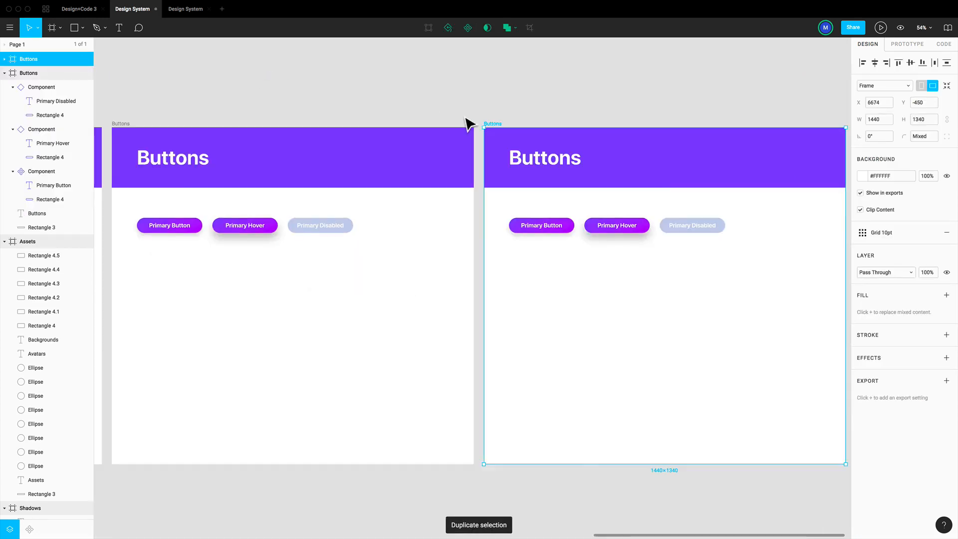
scroll(418, 113, "right", 8)
left_click(393, 114)
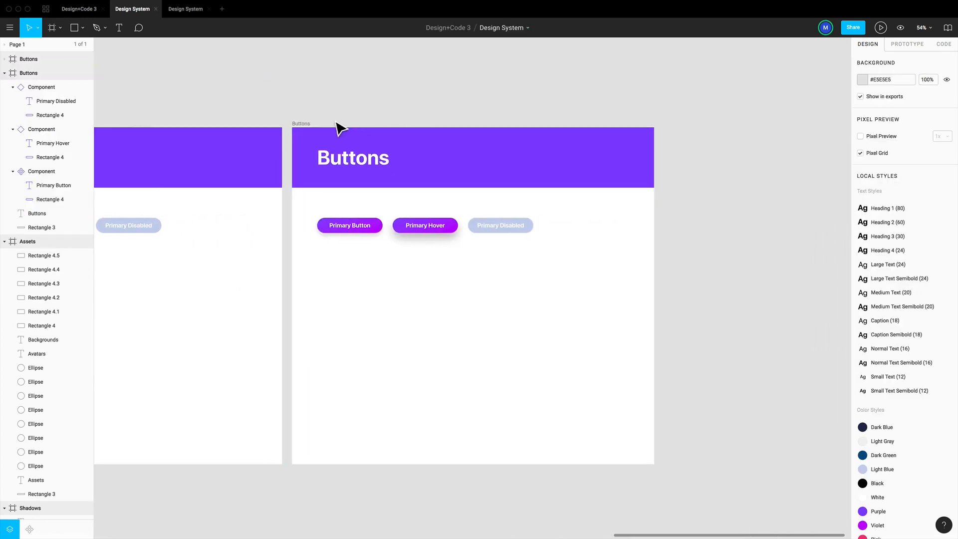
Rename the duplicated Buttons frame to "Cards"
left_click(304, 128)
double_click(41, 58)
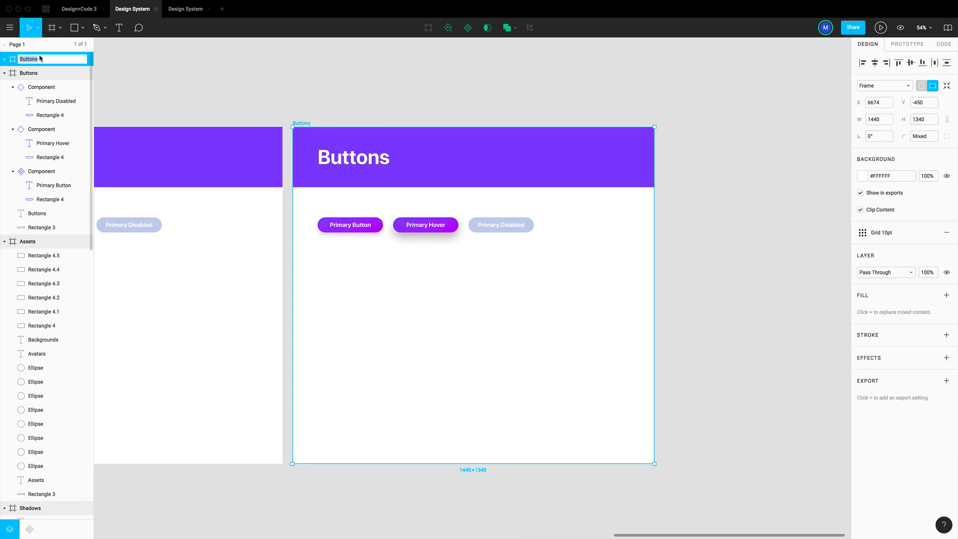
type("Cards")
key("Return")
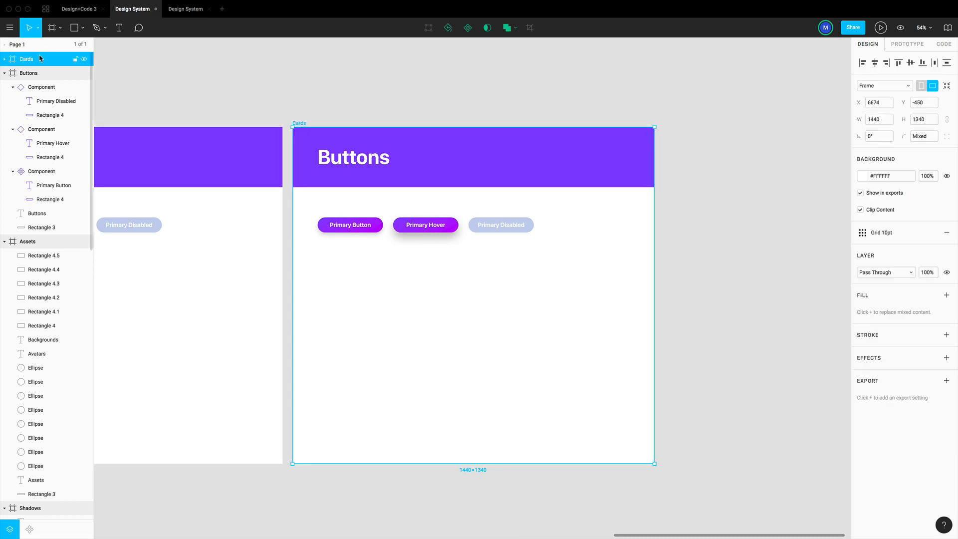
Change the heading text in the Cards frame's purple header to "Cards"
left_click(351, 160)
double_click(352, 161)
type("Ca")
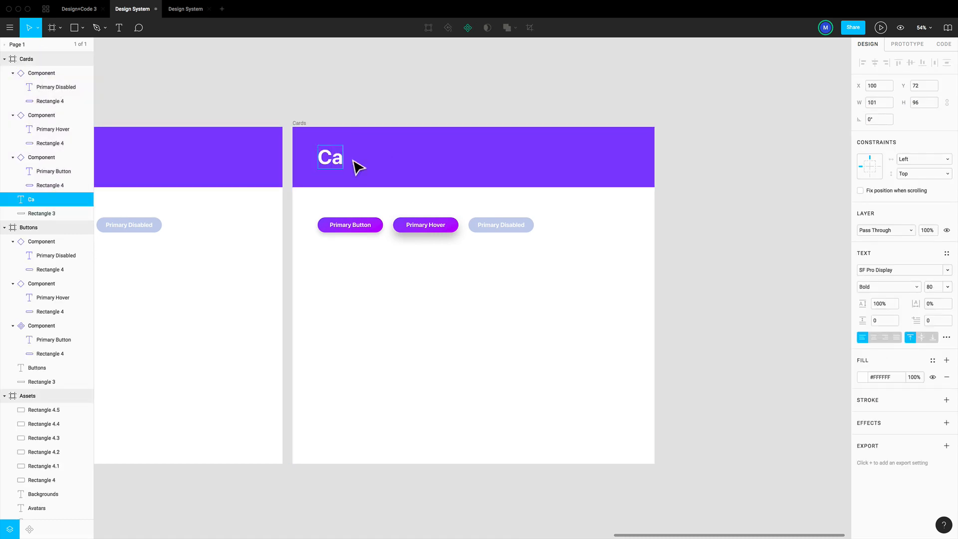
type("rds")
key("Escape")
left_click(596, 280)
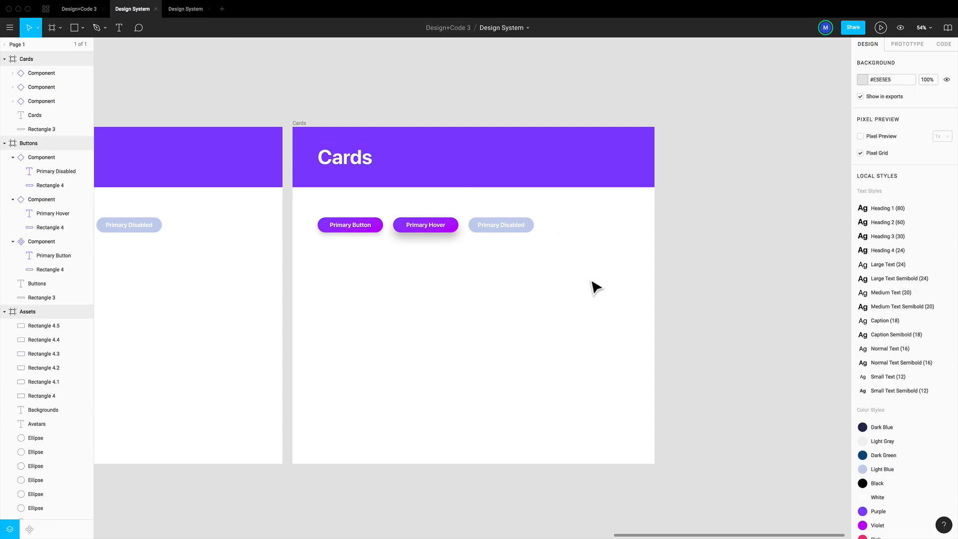
Delete the three button components from the Cards frame
left_click_drag(588, 275, 338, 201)
key("Delete")
Draw a rectangle about 300 × 235 below the Cards header and place it at X 100, Y 320
key("shift+0")
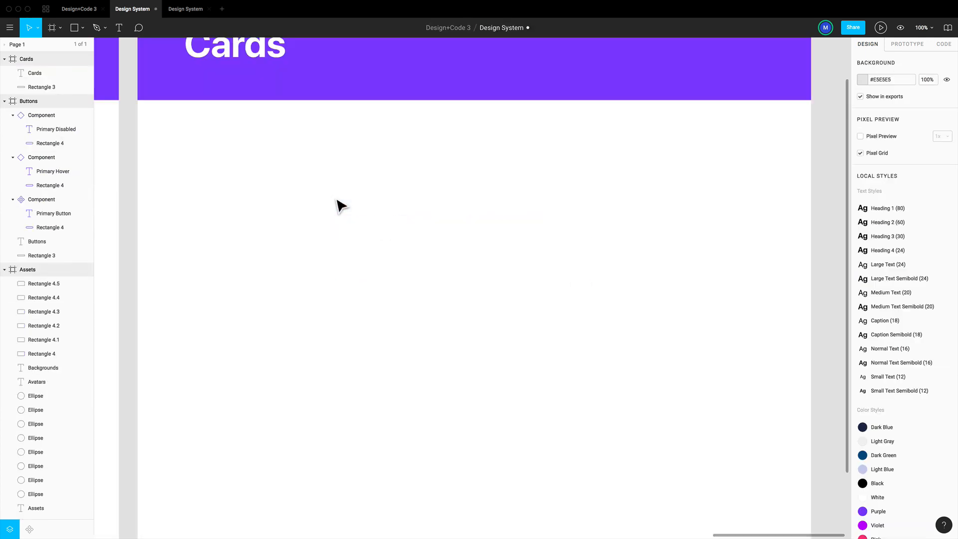
scroll(339, 207, "up", 1)
scroll(339, 207, "up", 2)
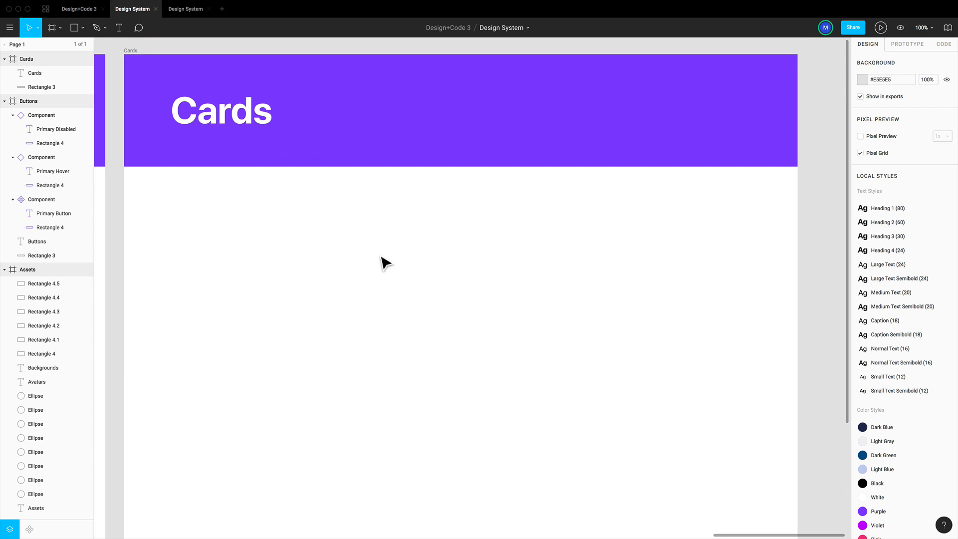
key("r")
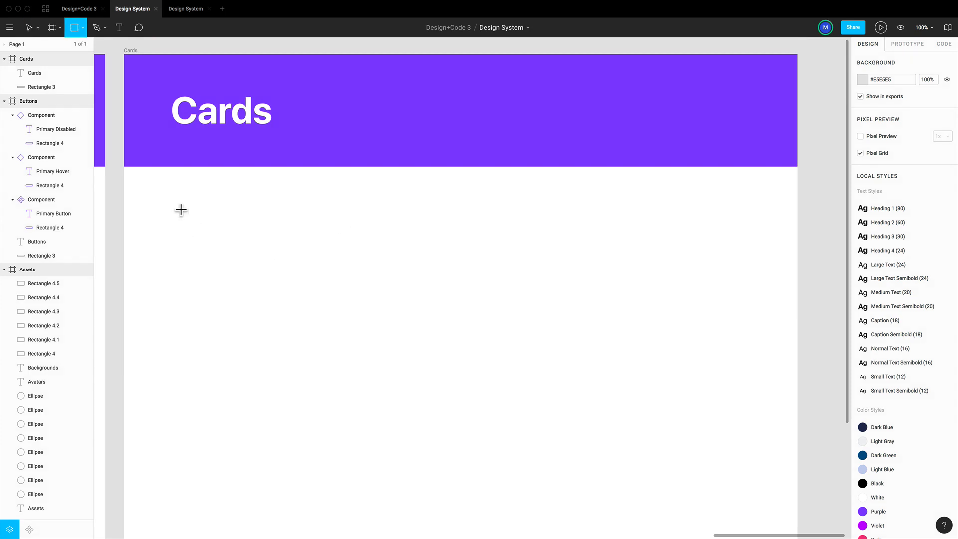
left_click_drag(170, 199, 311, 309)
left_click_drag(237, 269, 247, 274)
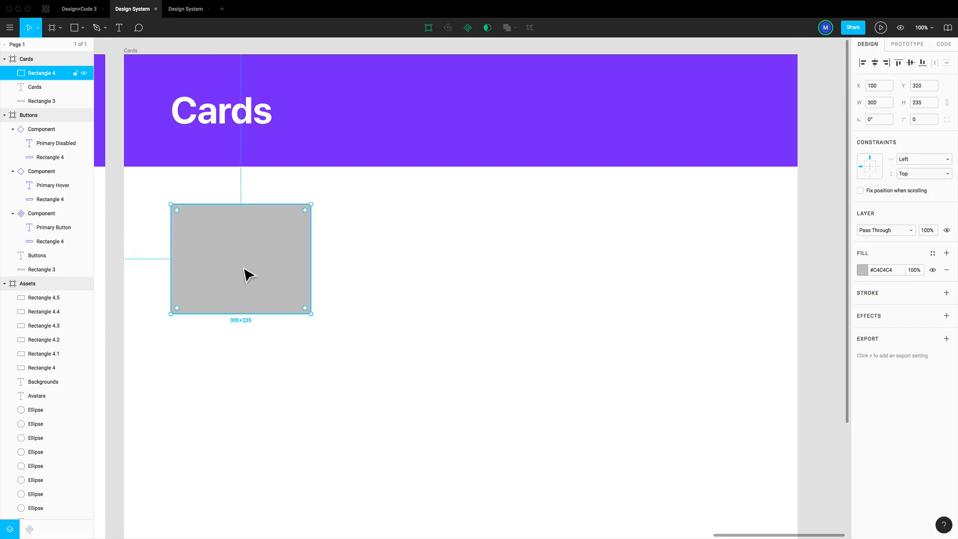
Set the card rectangle's height to 225 and its corner radius to 20
left_click(918, 105)
type("225")
key("Return")
left_click(923, 122)
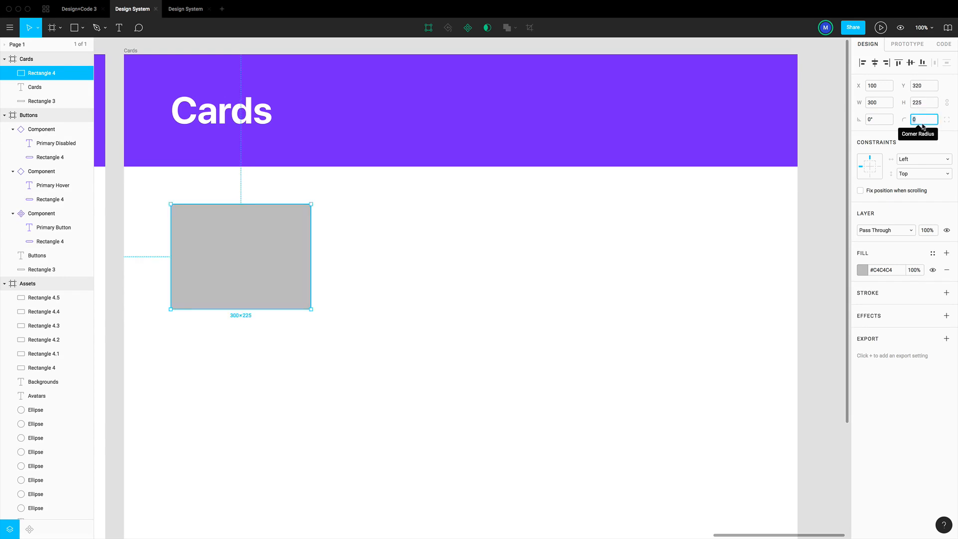
type("20")
key("Return")
Apply the Background 4 colour style to the card rectangle's fill
left_click(932, 253)
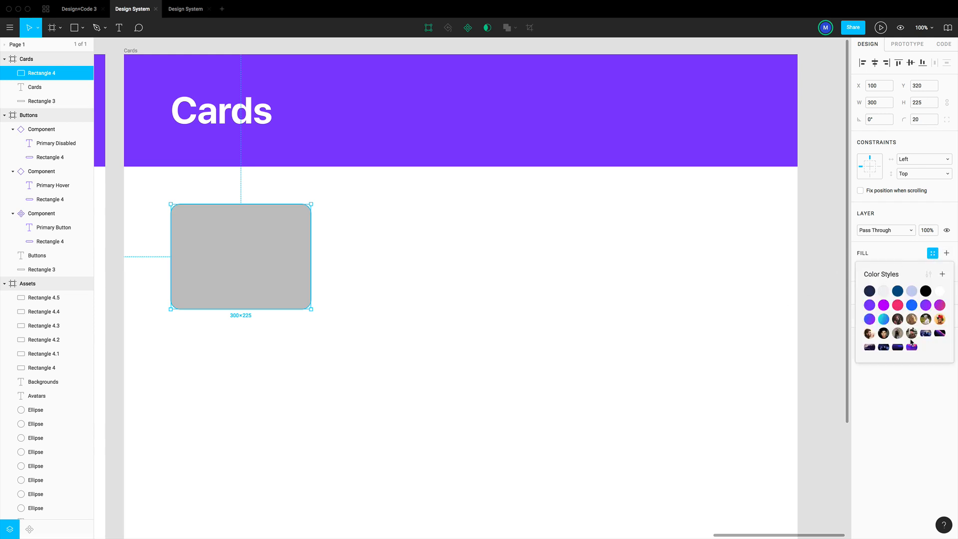
left_click(884, 348)
left_click(499, 308)
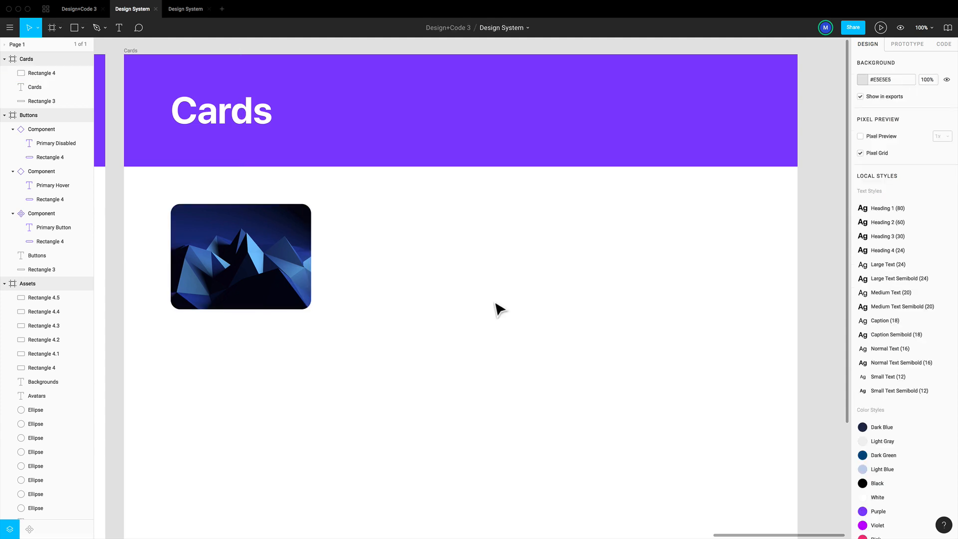
Add a text layer reading "Title" in the upper-left area of the card
key("t")
left_click(188, 228)
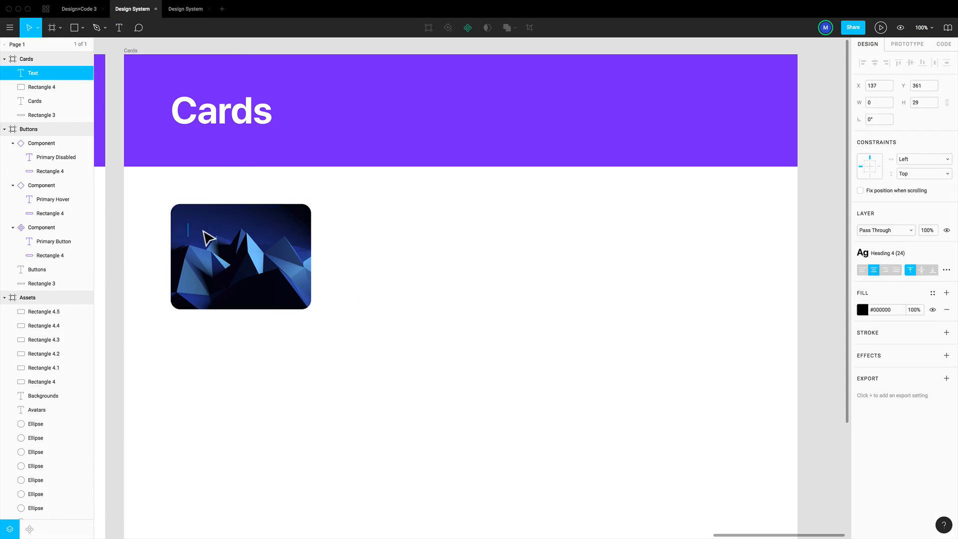
type("Title")
key("Escape")
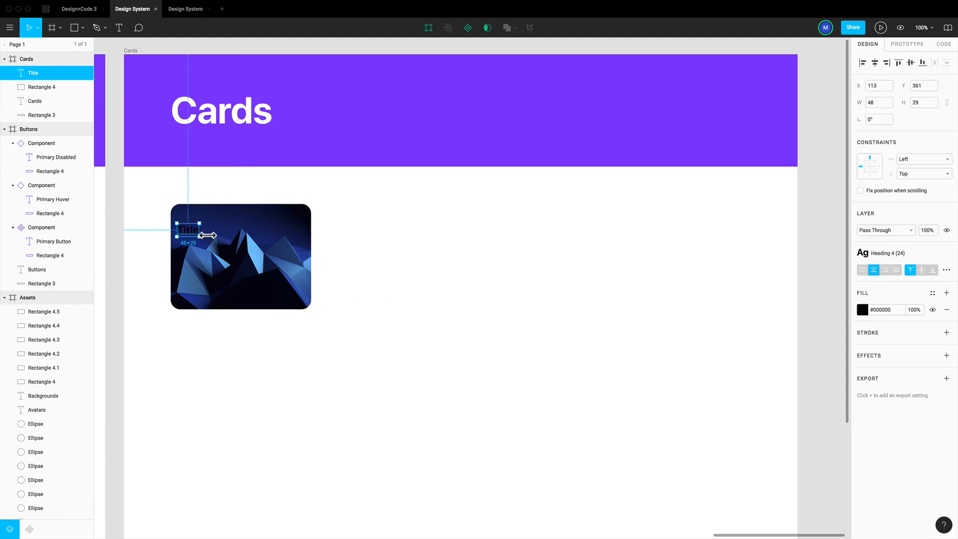
Move the "Title" text to X 120, Y 340, 20 px inside the card's left and top edges
left_click_drag(204, 230, 201, 227)
key("alt")
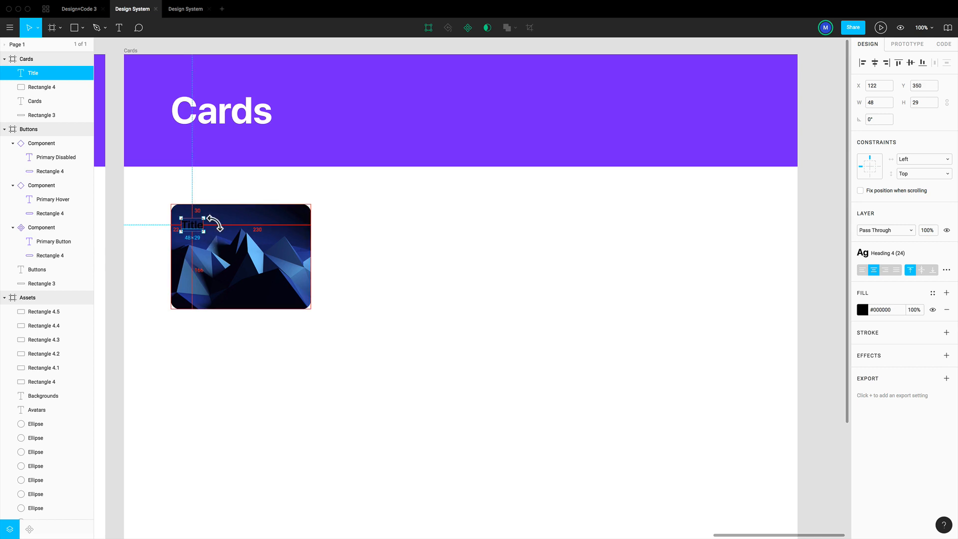
key("Left")
key("Left")
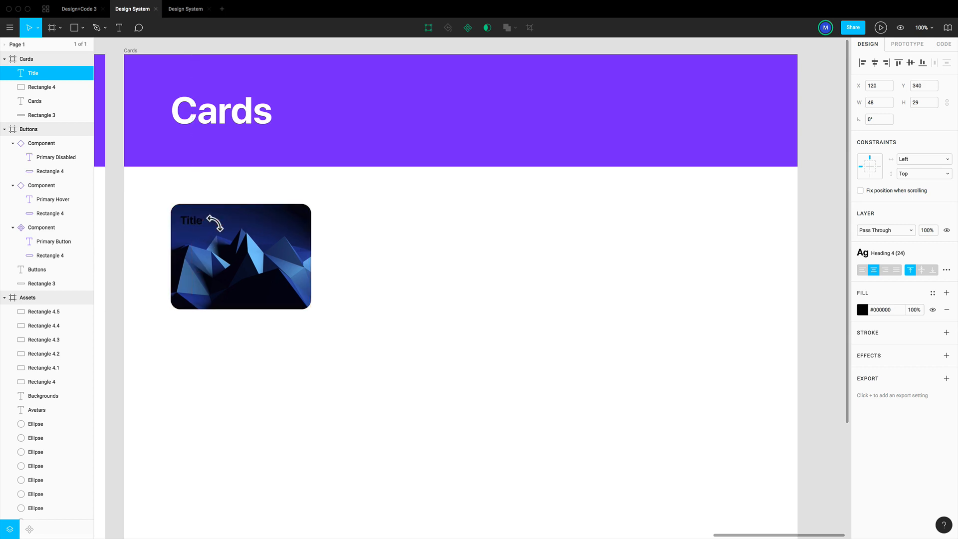
key("shift+Up")
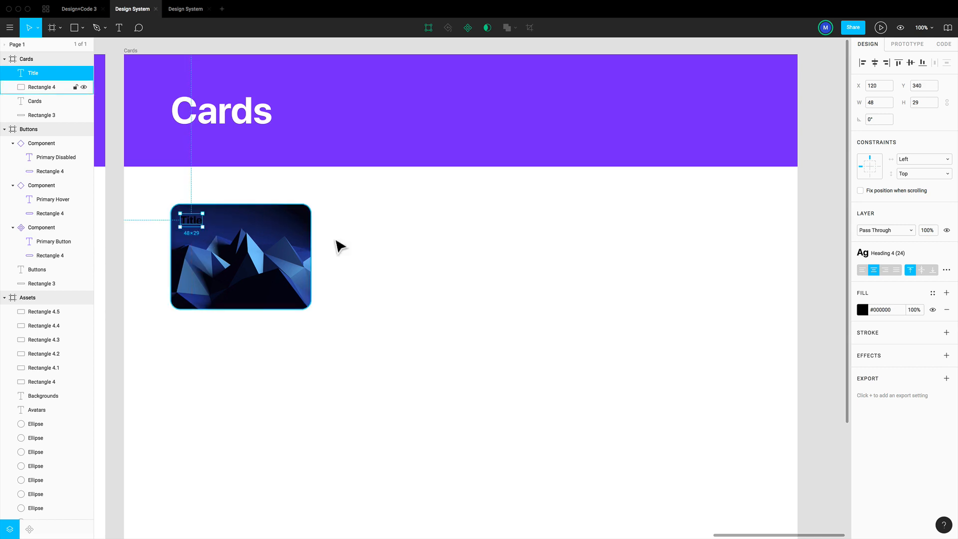
Apply the White colour style and the Heading 3 (30) text style to the card's "Title" text
left_click(932, 294)
left_click(939, 331)
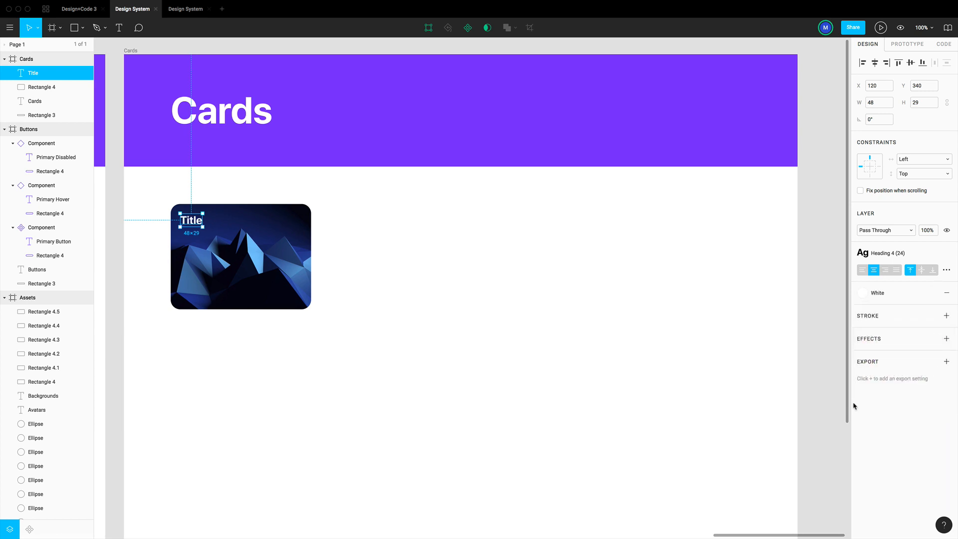
left_click(881, 258)
left_click(898, 334)
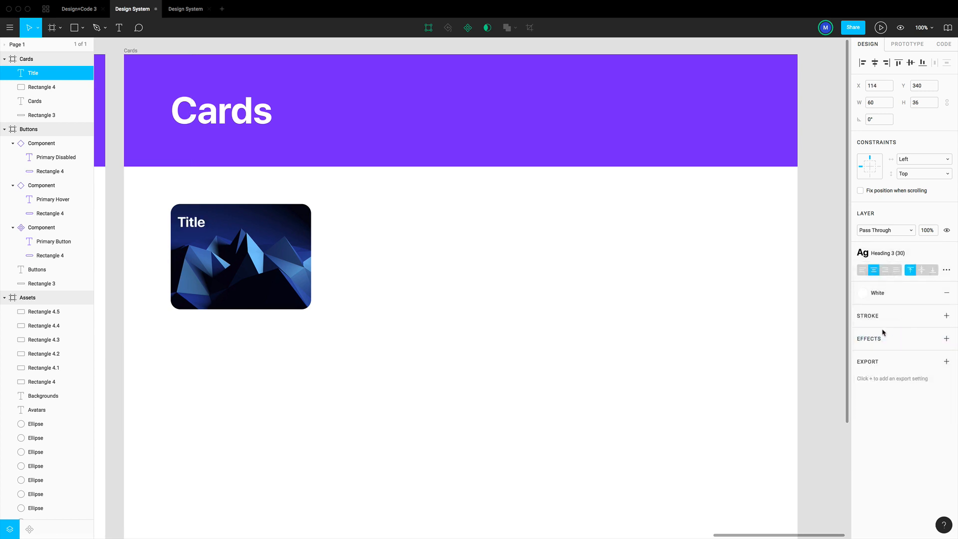
left_click(422, 272)
Nudge the enlarged "Title" text right to X 120 and set its alignment to left
left_click(183, 221)
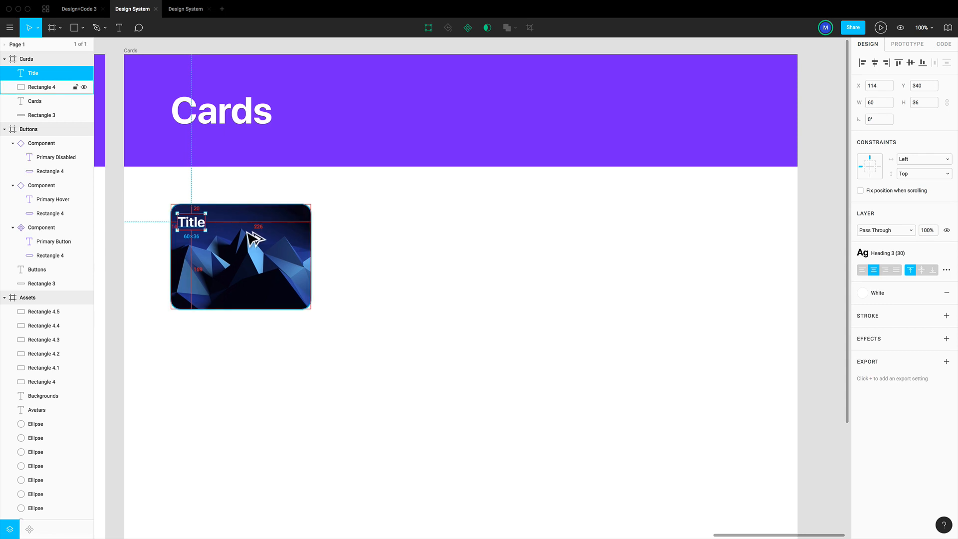
key("Right")
key("Right")
key("Right")
key("Right")
key("Right")
key("Right")
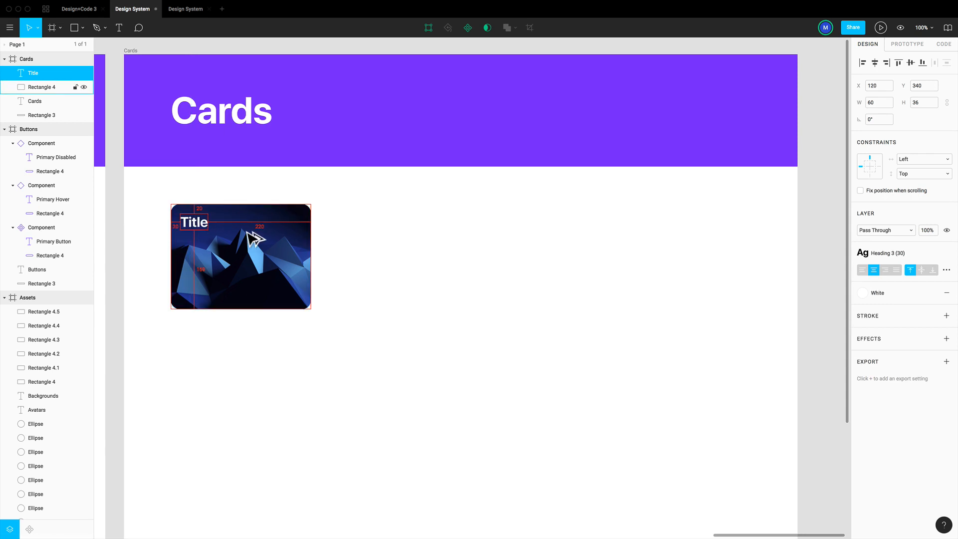
left_click(863, 270)
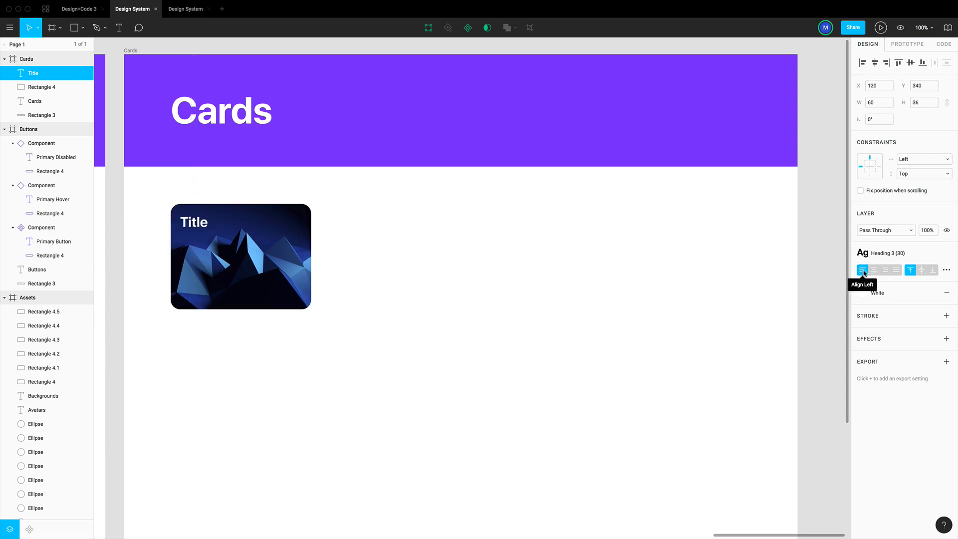
left_click(328, 266)
Duplicate the "Title" text straight down near the card's bottom and give the copy the Caption Semibold (18) text style
left_click(196, 228)
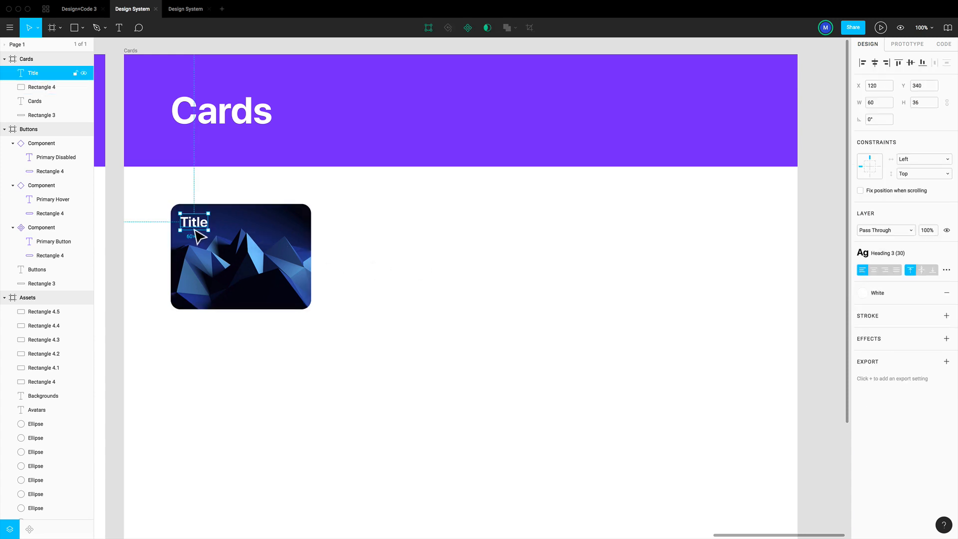
left_click_drag(197, 229, 247, 296, "alt")
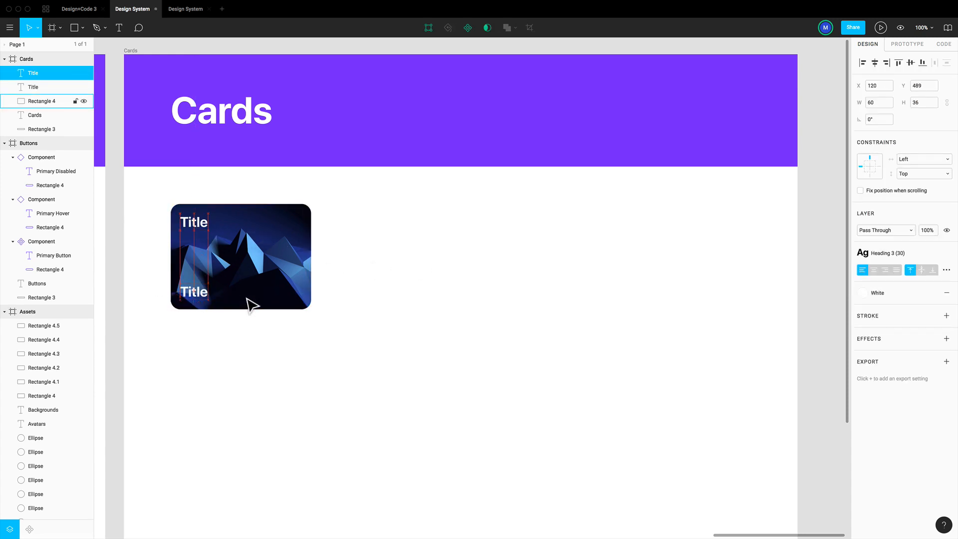
left_click(885, 253)
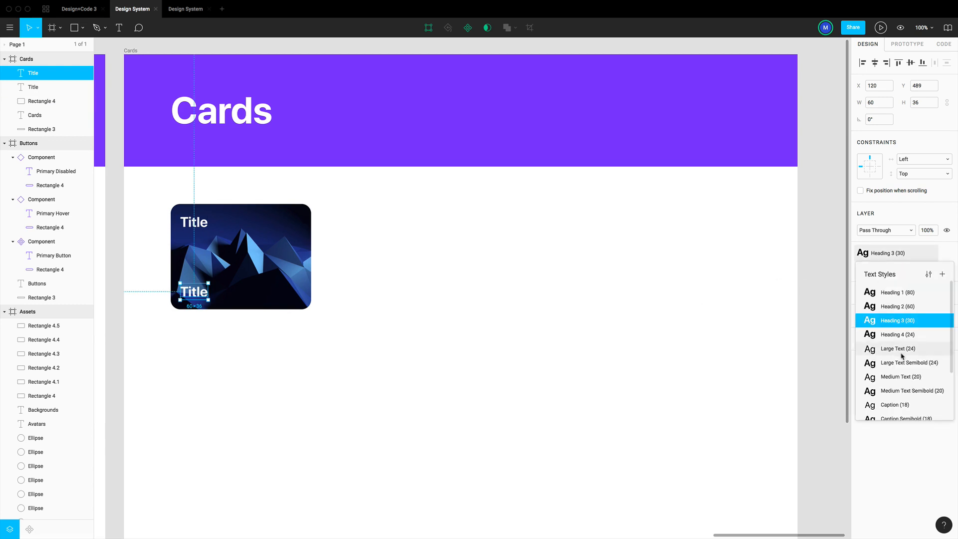
scroll(906, 357, "down", 3)
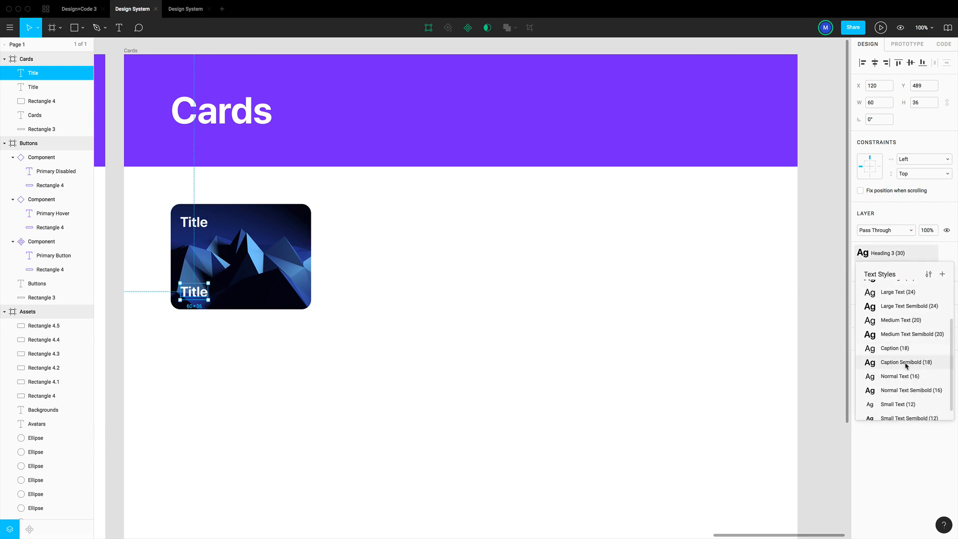
left_click(905, 362)
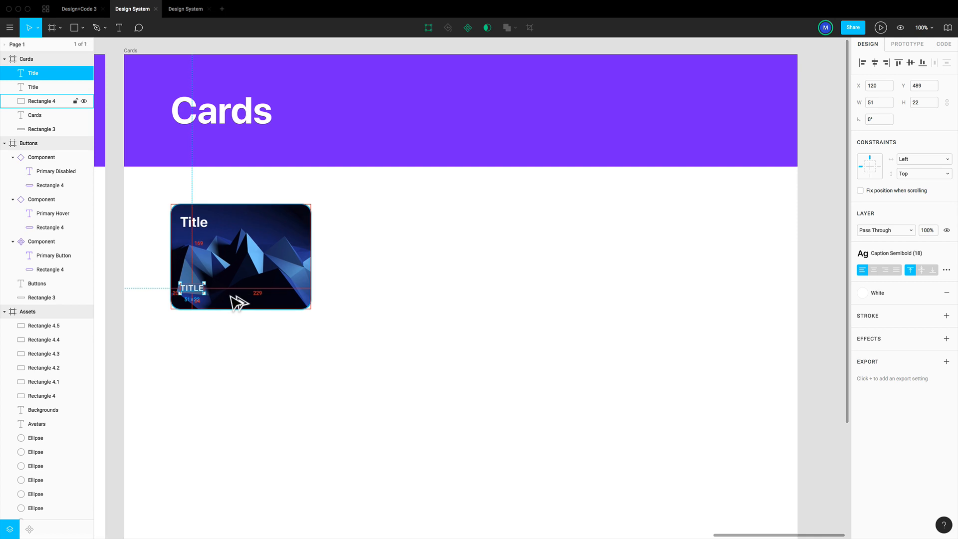
Nudge the lower text copy down to Y 503, leaving 20 px to the card's bottom edge
key("shift+Down")
key("Down")
key("Down")
key("Down")
key("Down")
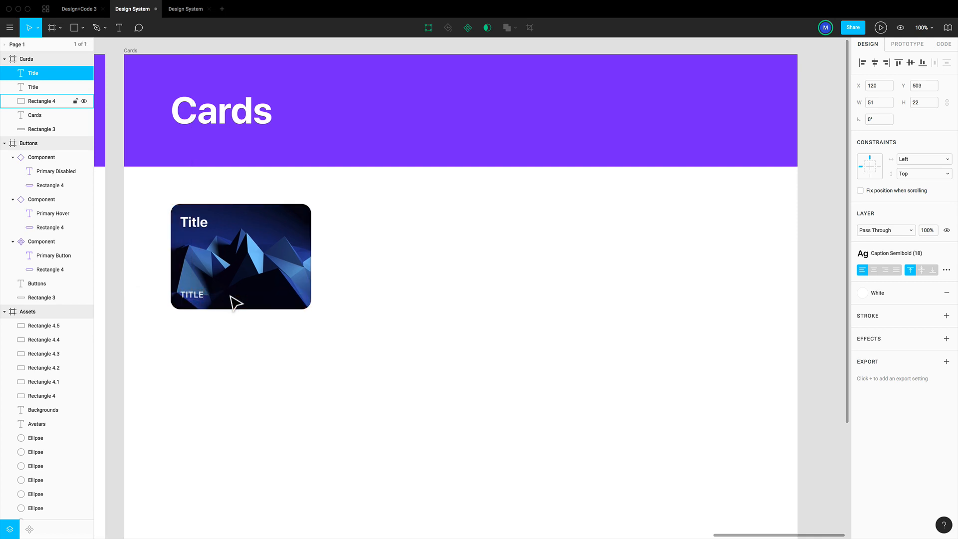
Apply the Light Blue colour style to the lower text on the card
left_click(895, 294)
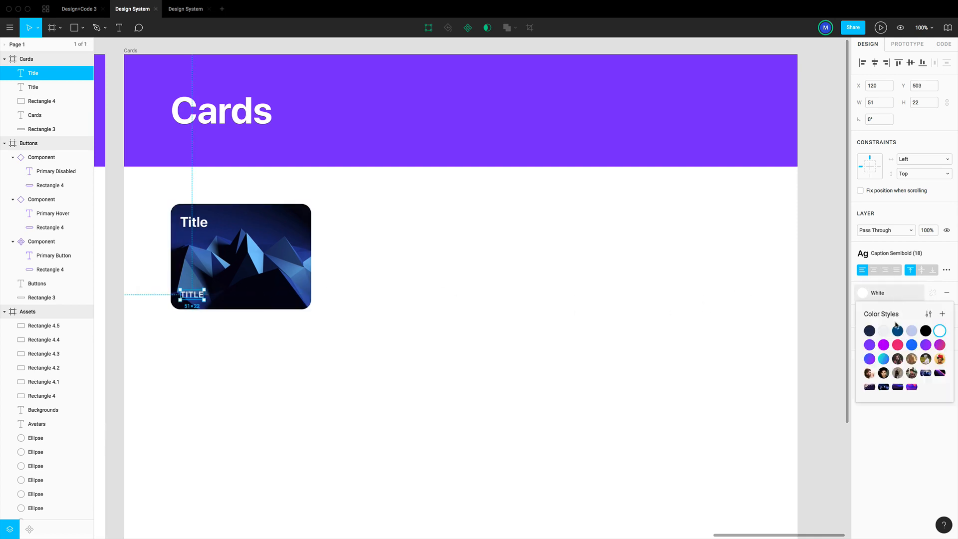
left_click(912, 334)
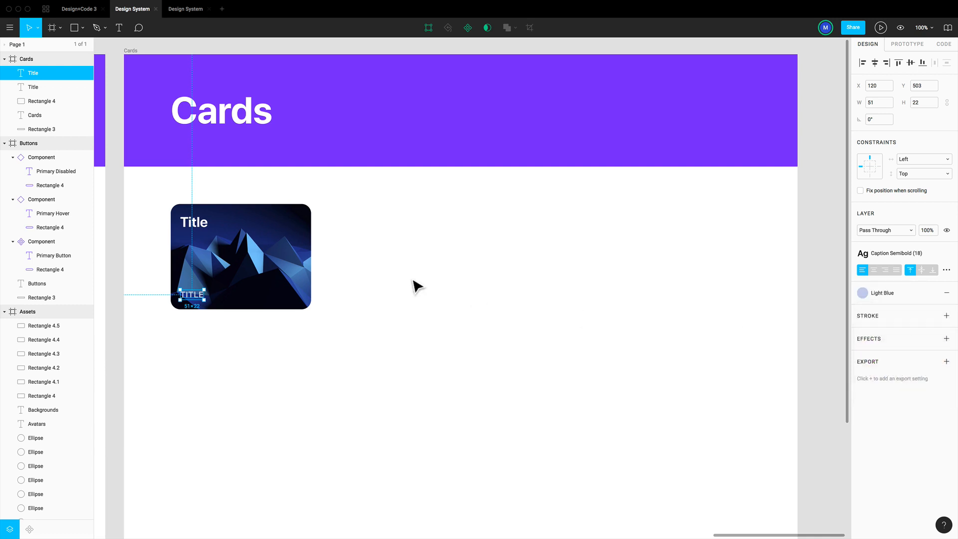
left_click(421, 286)
Change the lower text on the card to "Caption"
left_click(193, 297)
double_click(190, 297)
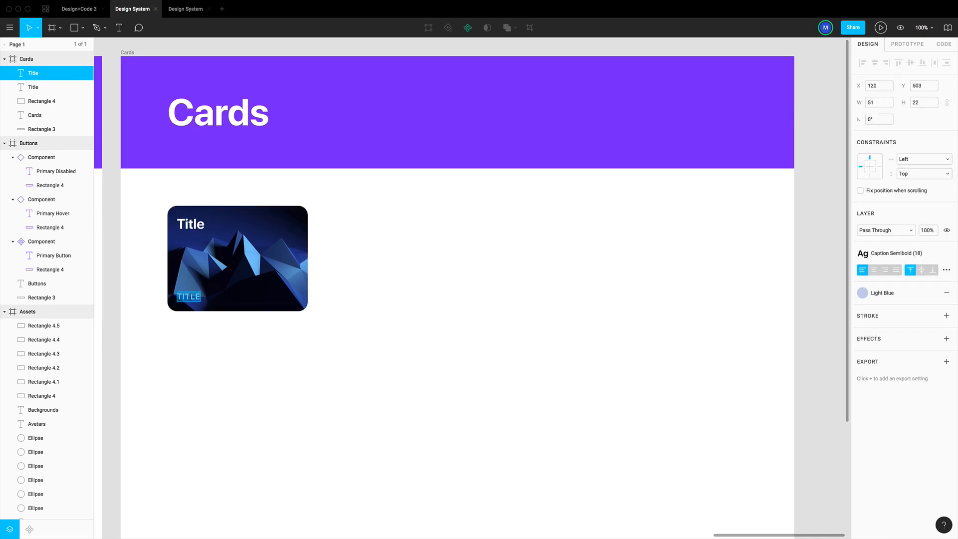
type("Caption")
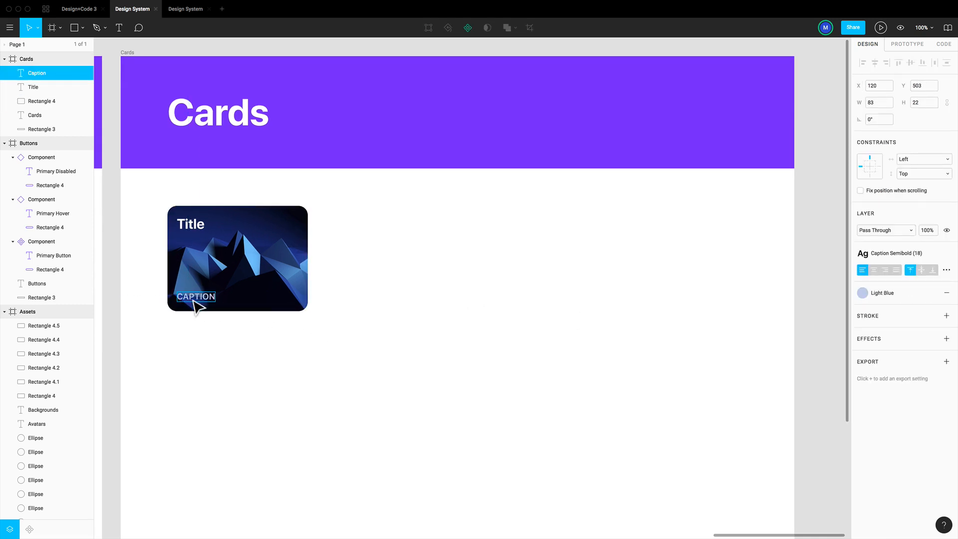
key("Escape")
left_click(367, 288)
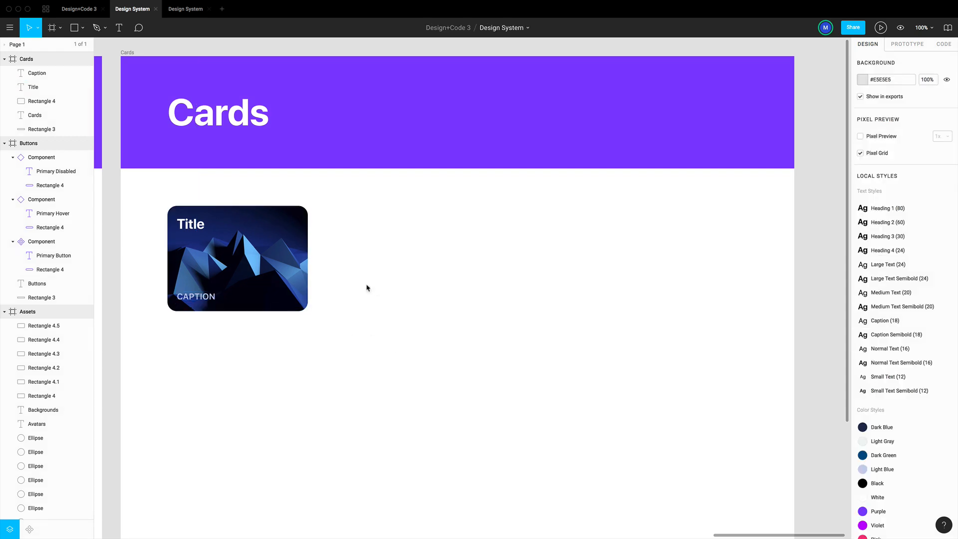
Apply the Card Shadow 1 effect style to the card's background rectangle
left_click(293, 258)
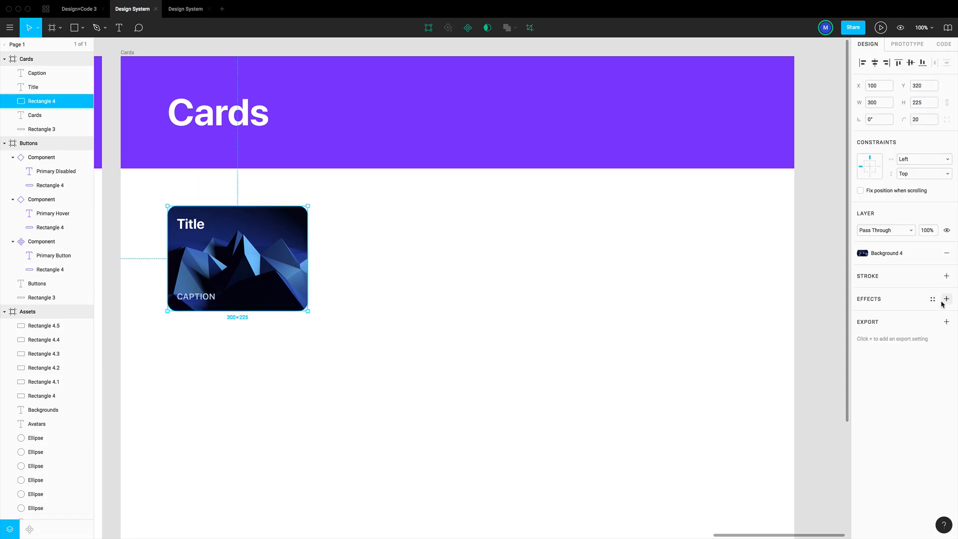
left_click(933, 299)
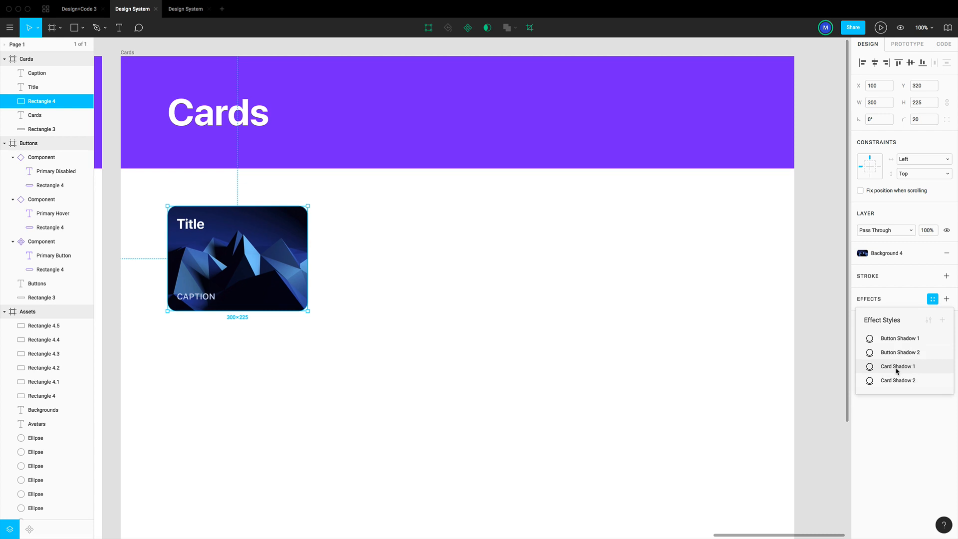
left_click(897, 367)
left_click(396, 293)
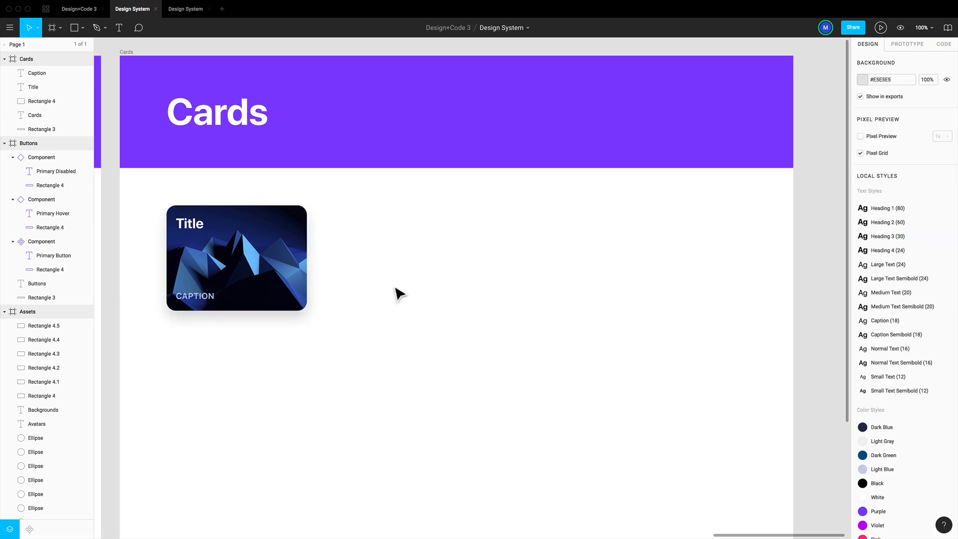
Create a component from the card's title, caption and background rectangle
left_click_drag(423, 311, 188, 209)
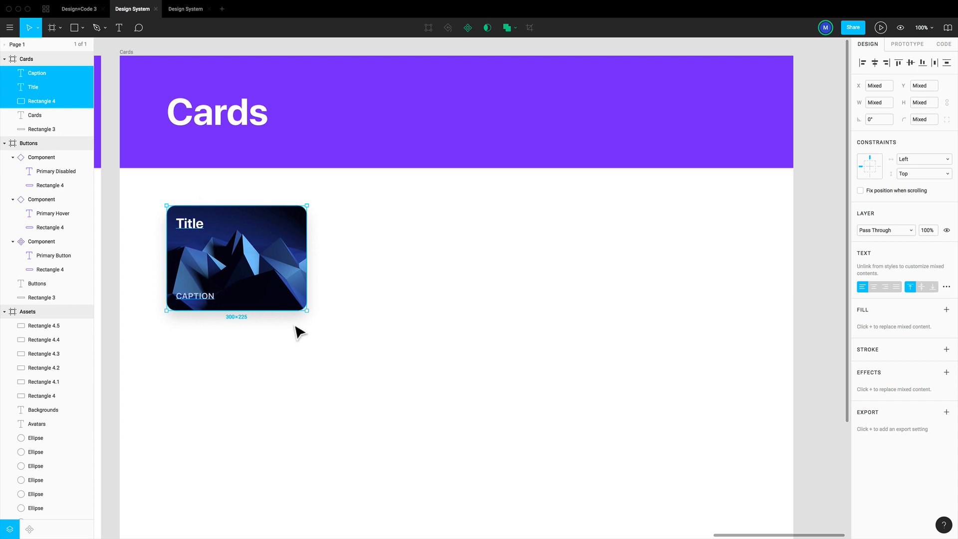
left_click(467, 28)
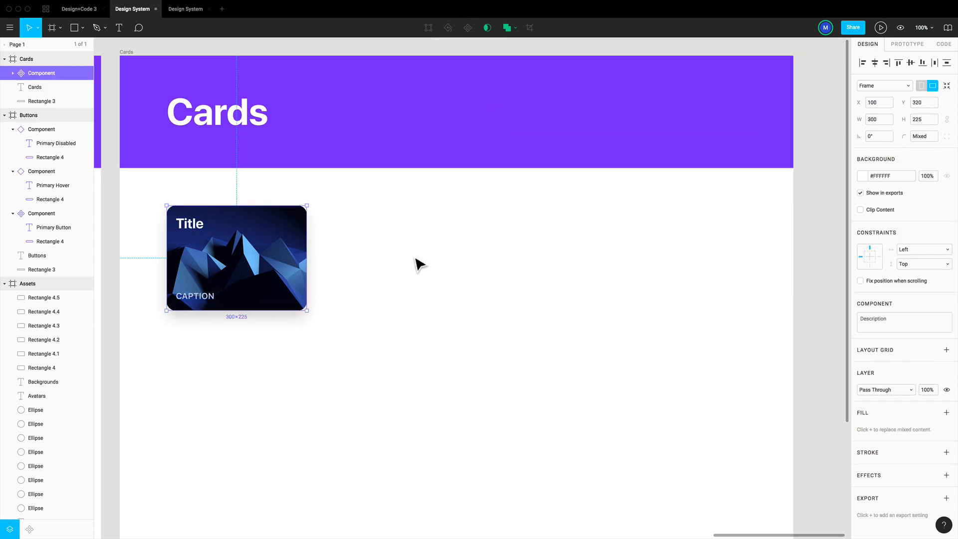
left_click(389, 259)
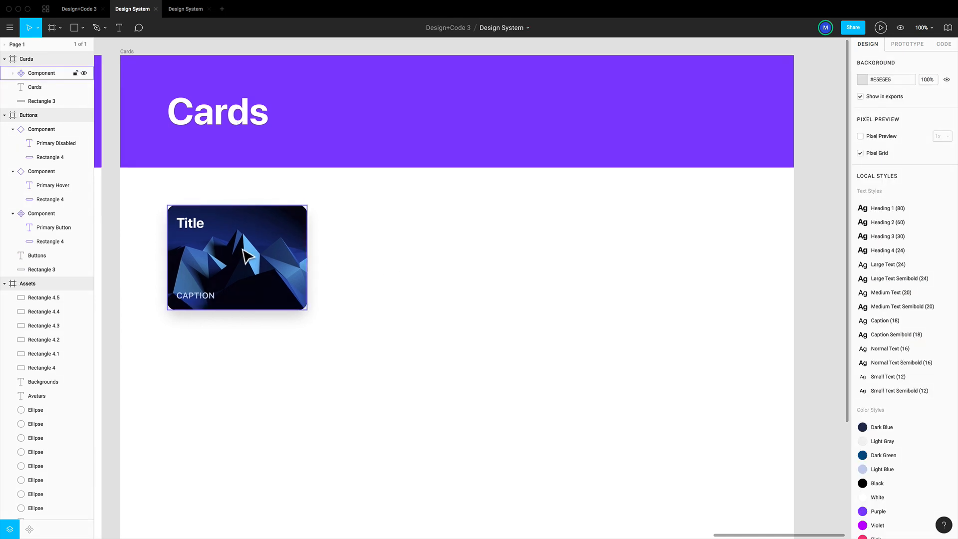
Rename the new card component as "Card"
left_click(272, 256)
double_click(51, 75)
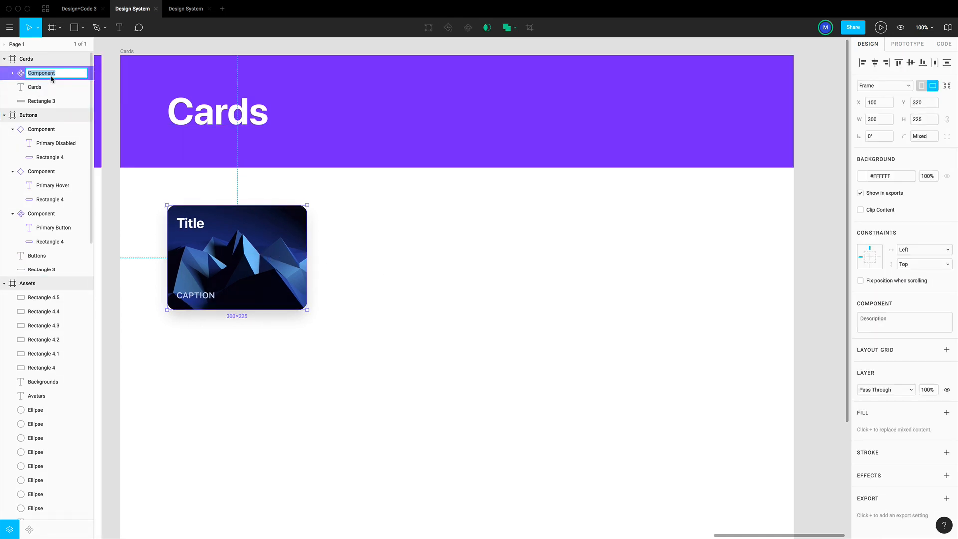
type("Card")
key("Return")
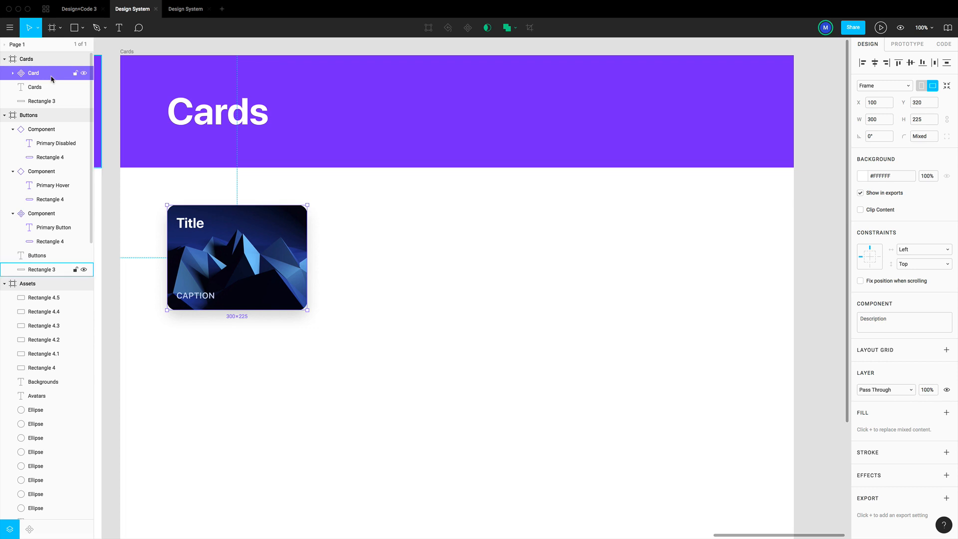
Rename the Primary Button master component on the Buttons page as "Button"
scroll(246, 152, "left", 10)
left_click(173, 238)
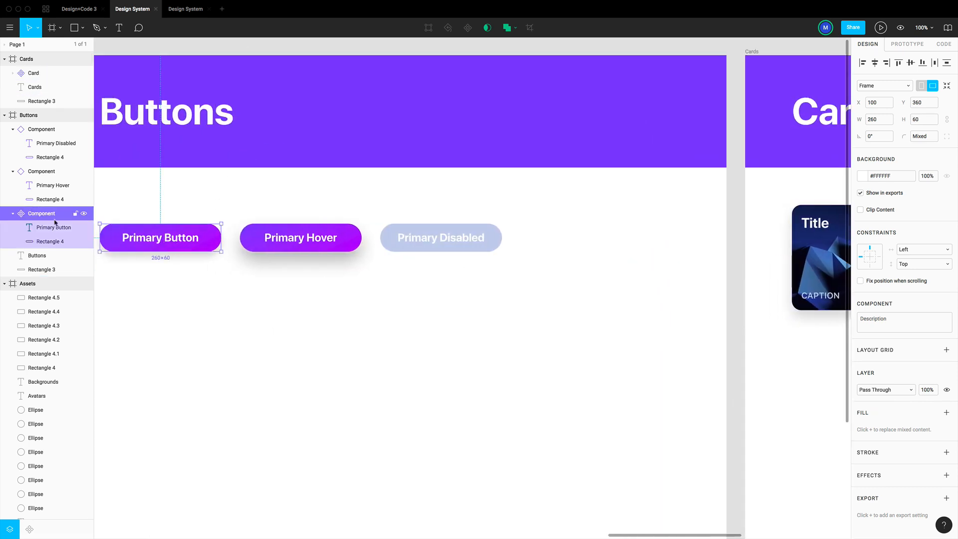
double_click(85, 218)
type("Button")
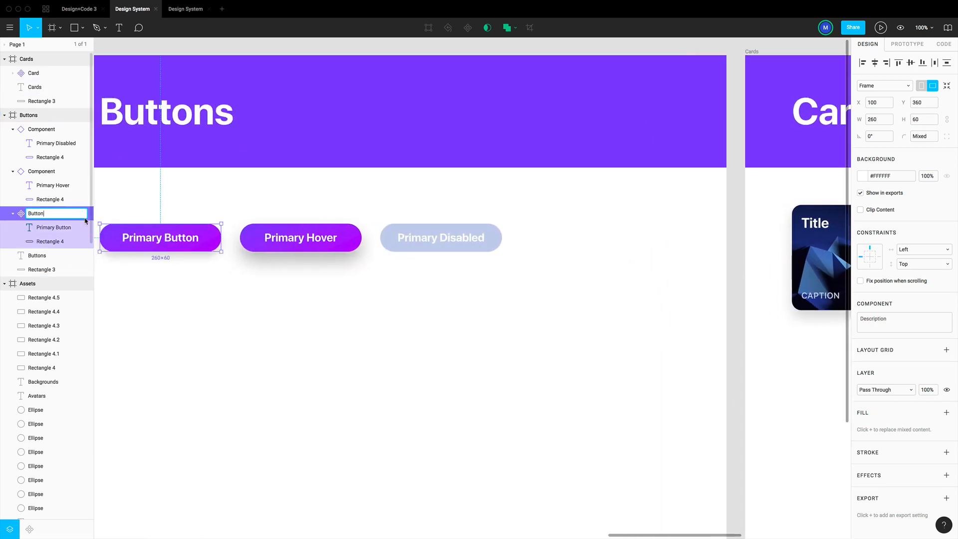
key("Return")
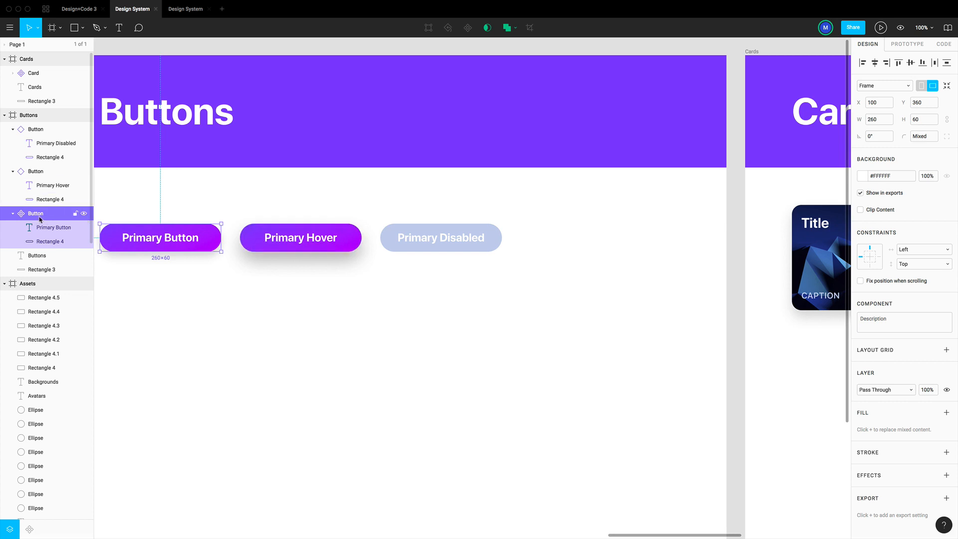
scroll(177, 251, "left", 2)
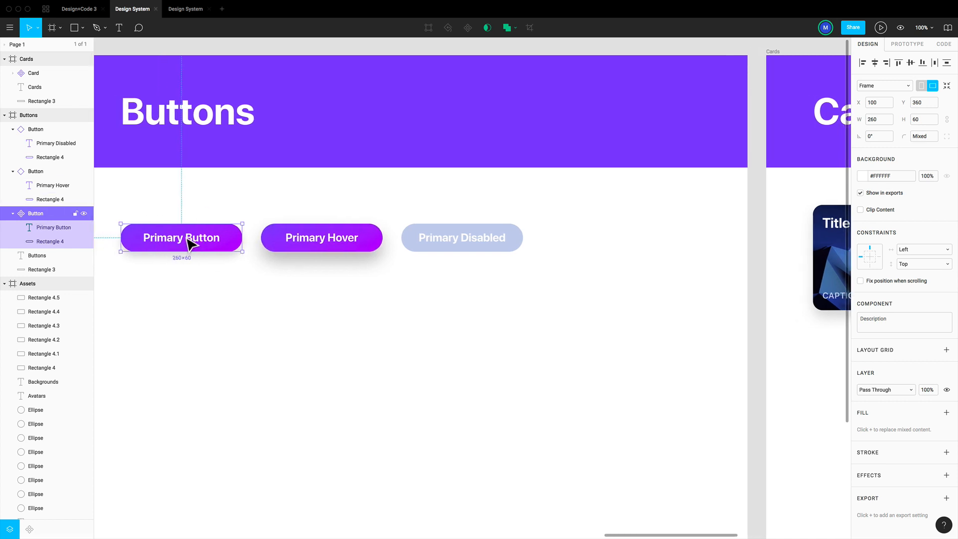
left_click(36, 173)
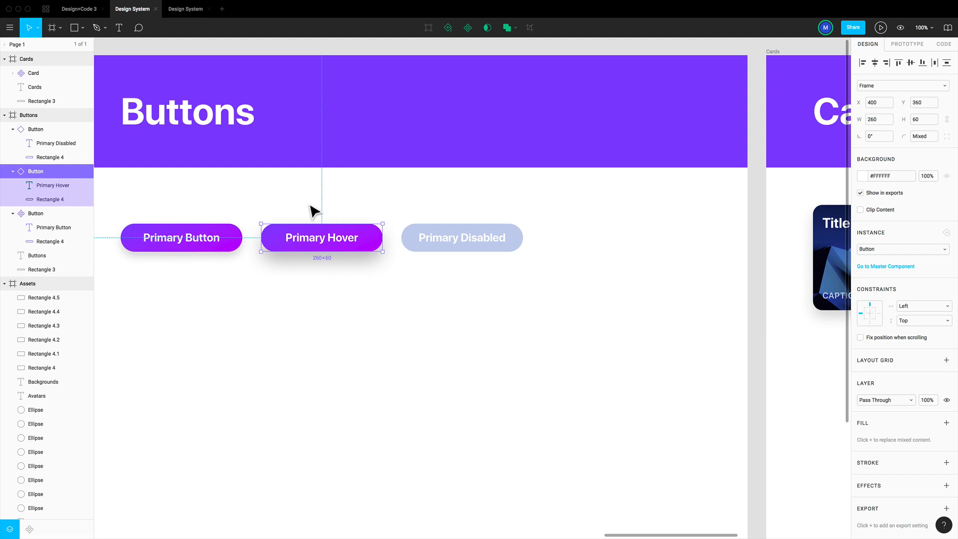
Duplicate the card beside the original at X 450, Y 320 and scale the copy proportionally from its centre to 340 × 255
scroll(445, 220, "right", 10)
left_click(484, 240)
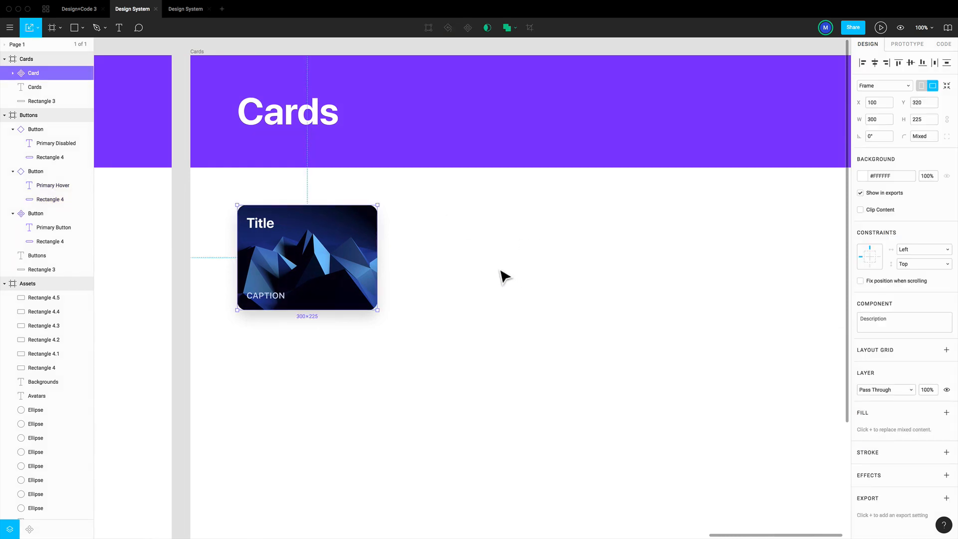
left_click(501, 271)
left_click(323, 258)
left_click_drag(307, 259, 460, 259)
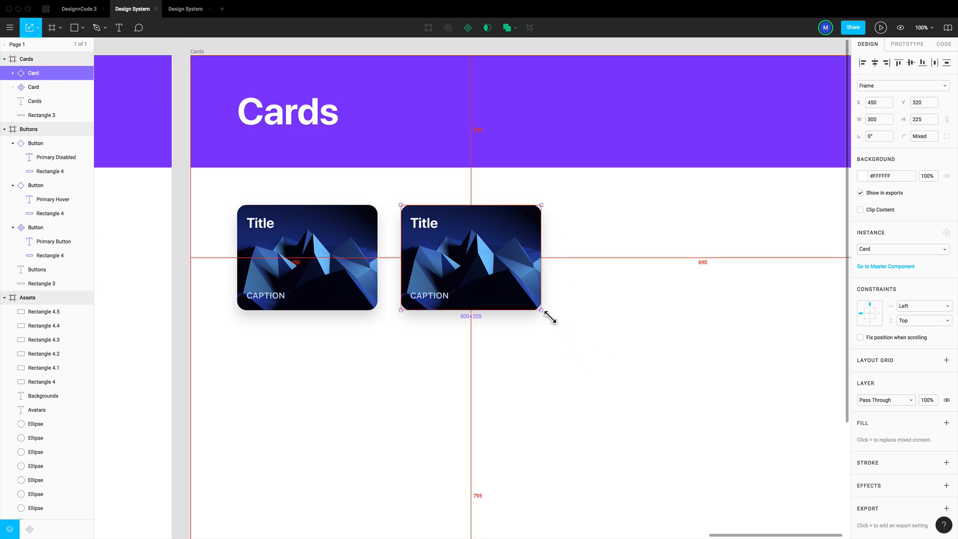
left_click_drag(547, 318, 556, 324)
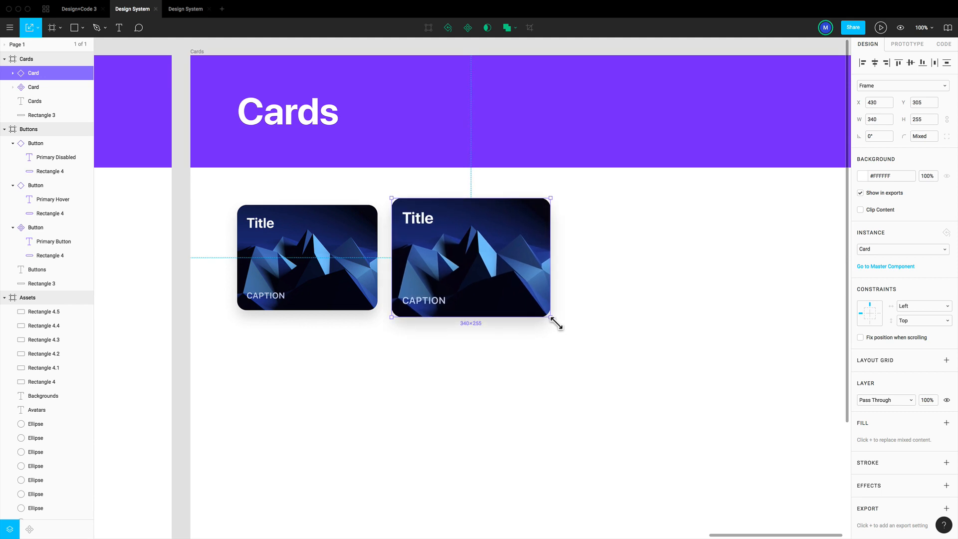
left_click(643, 345)
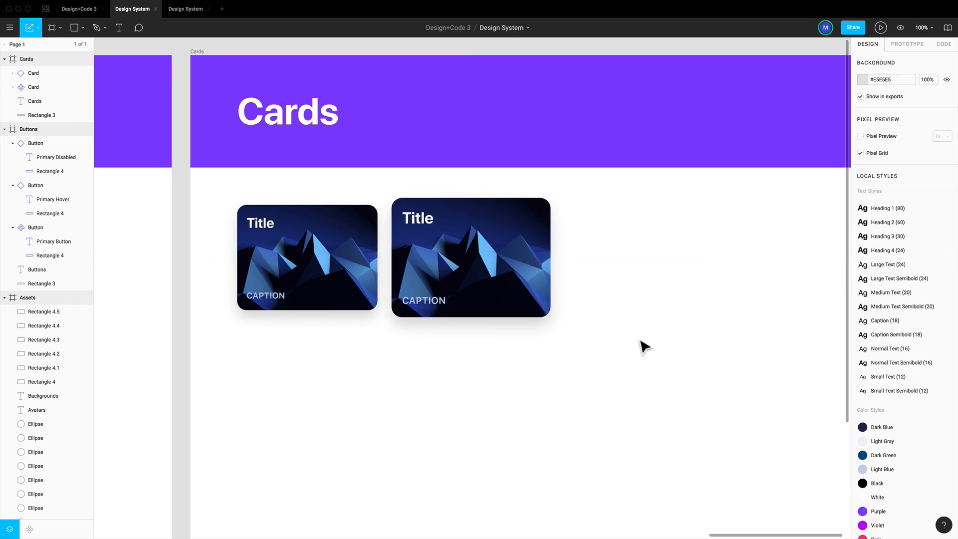
Apply the Card Shadow 2 effect style to the background rectangle of the larger card instance
scroll(610, 259, "right", 2)
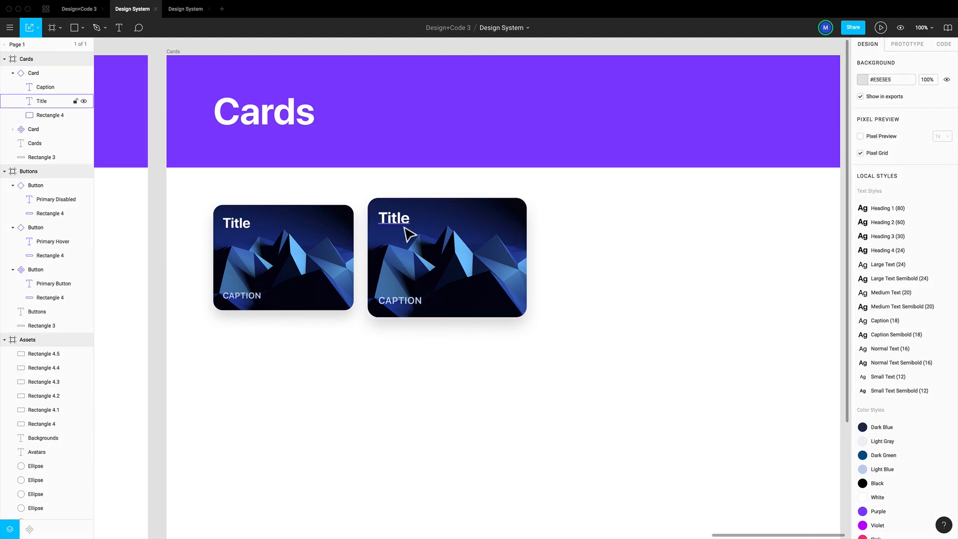
double_click(409, 234)
left_click(404, 306)
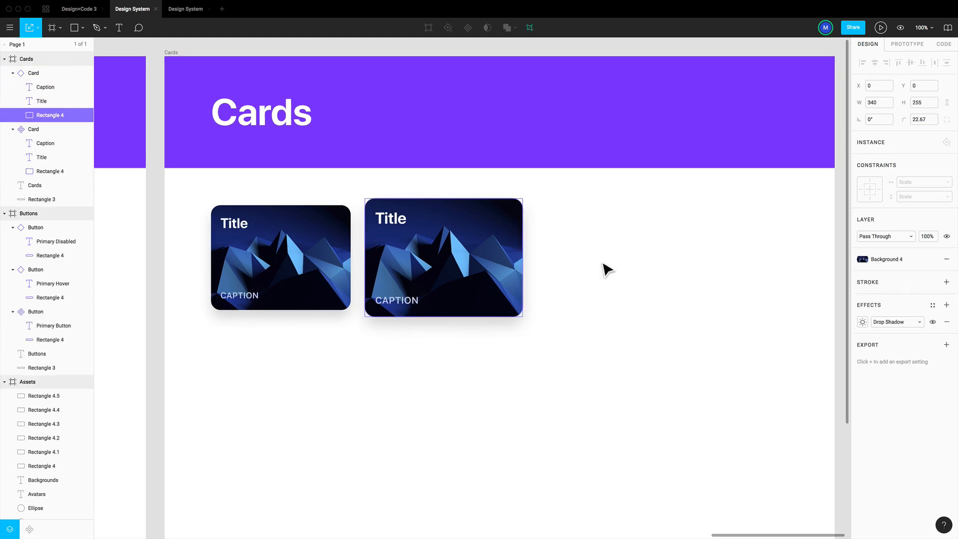
left_click(602, 264)
left_click(520, 261, "super")
left_click(933, 305)
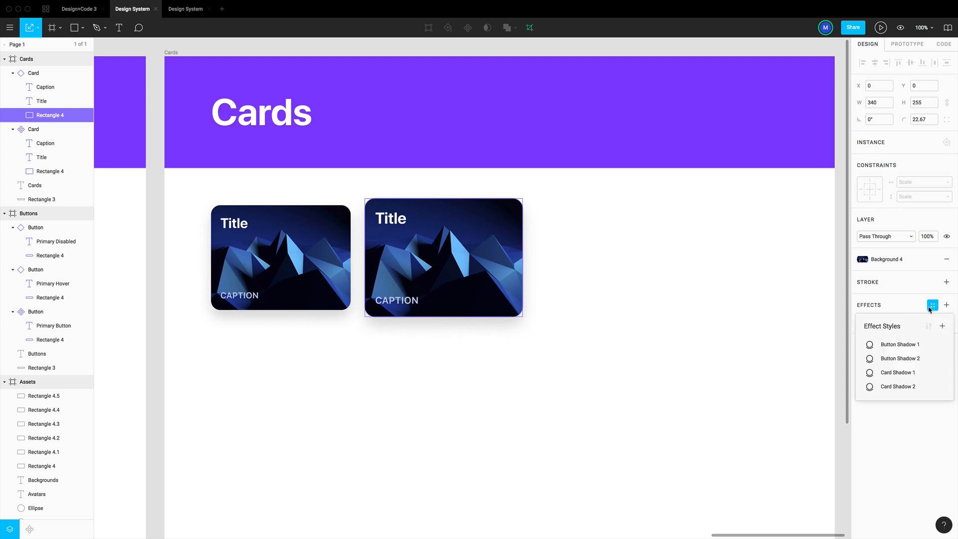
left_click(906, 387)
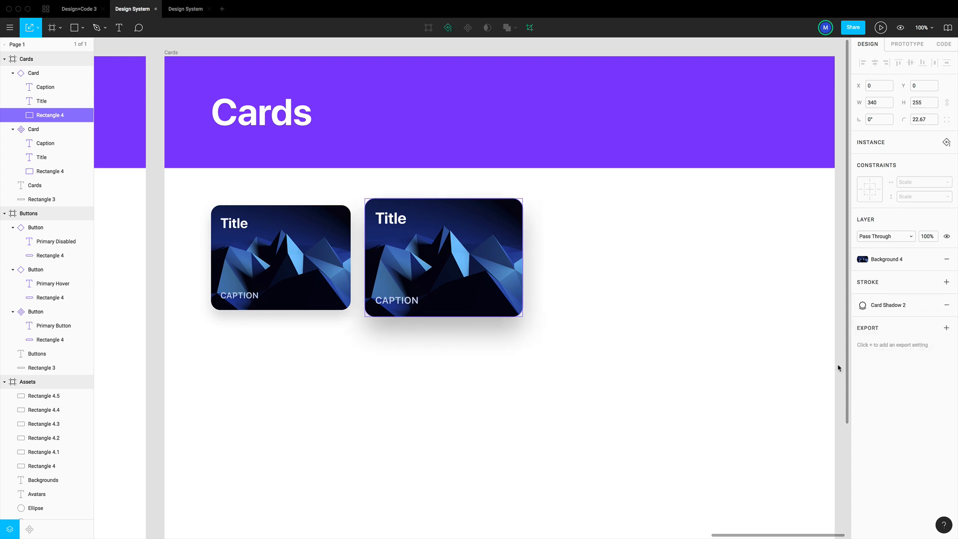
left_click(599, 277)
left_click(291, 278)
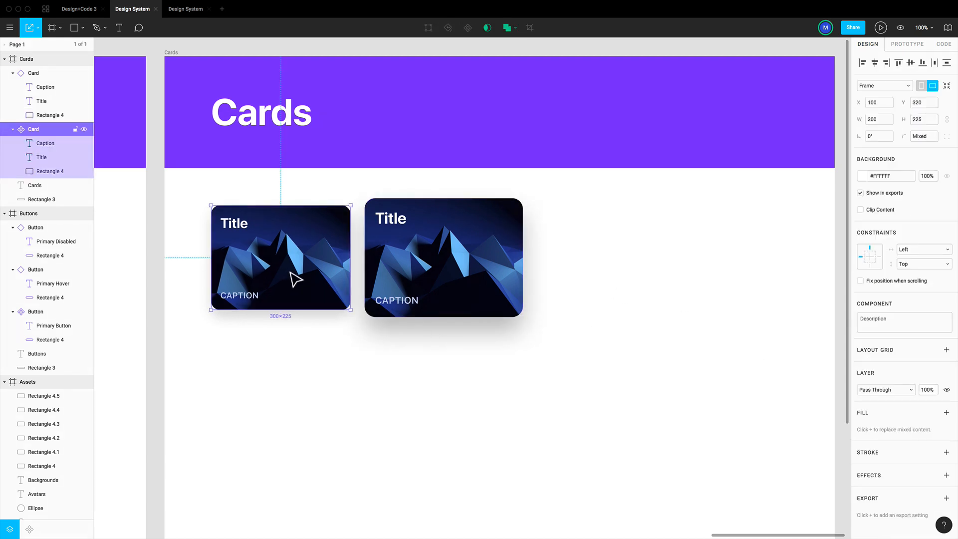
left_click(422, 279)
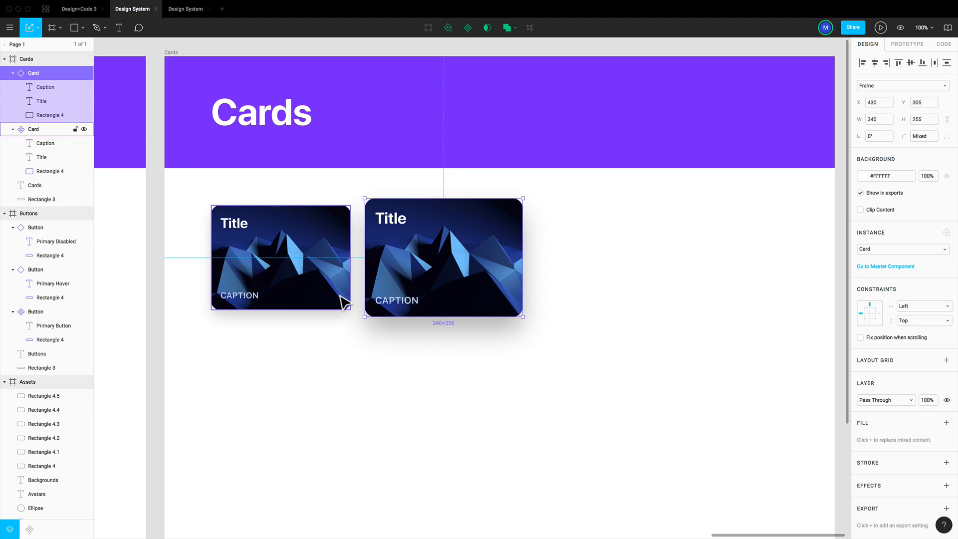
left_click(371, 350)
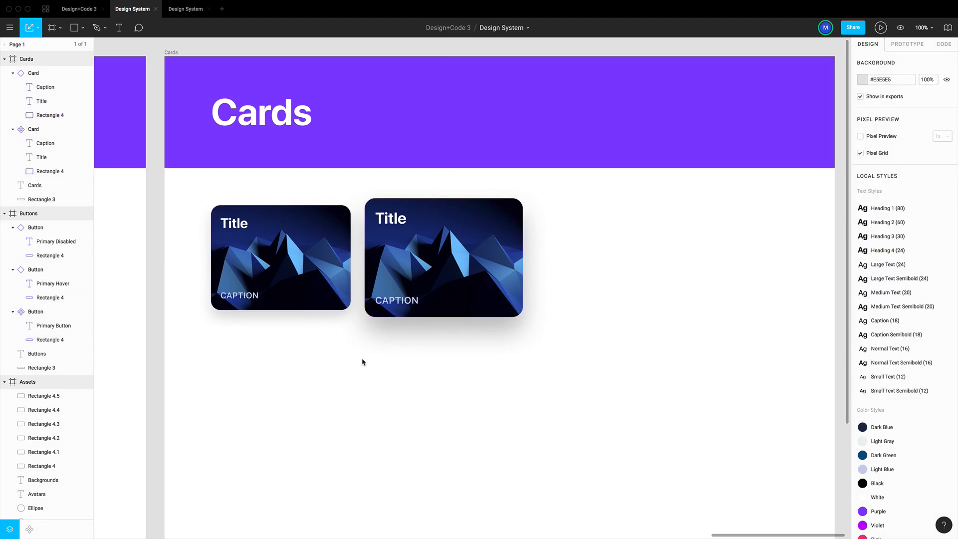
Draw a 30 × 30 frame below the smaller card at X 100, Y 650
scroll(363, 362, "down", 3)
key("f")
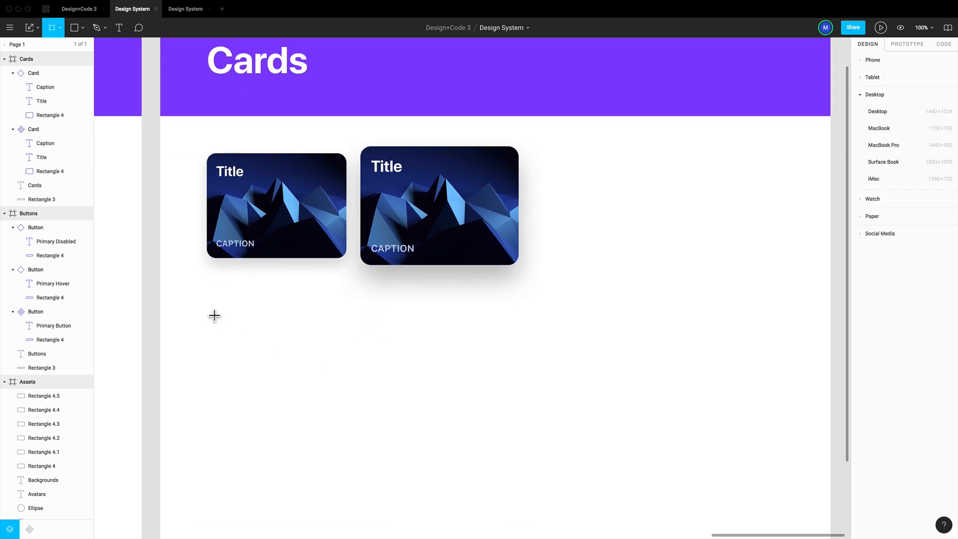
left_click_drag(214, 316, 223, 325)
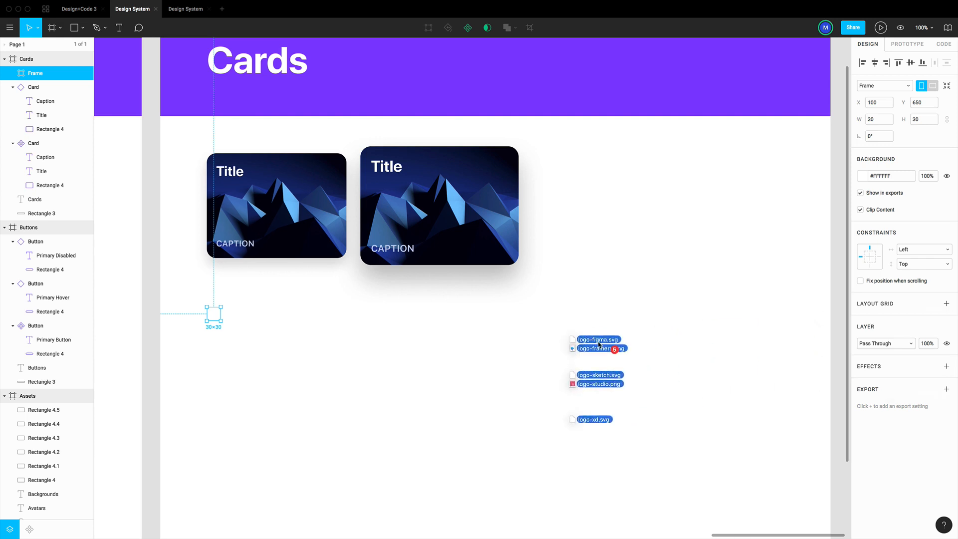
Import the Figma, Framer X, Sketch, Studio and XD logo files onto the canvas and move the Figma logo beside the small frame
left_click_drag(577, 342, 582, 344)
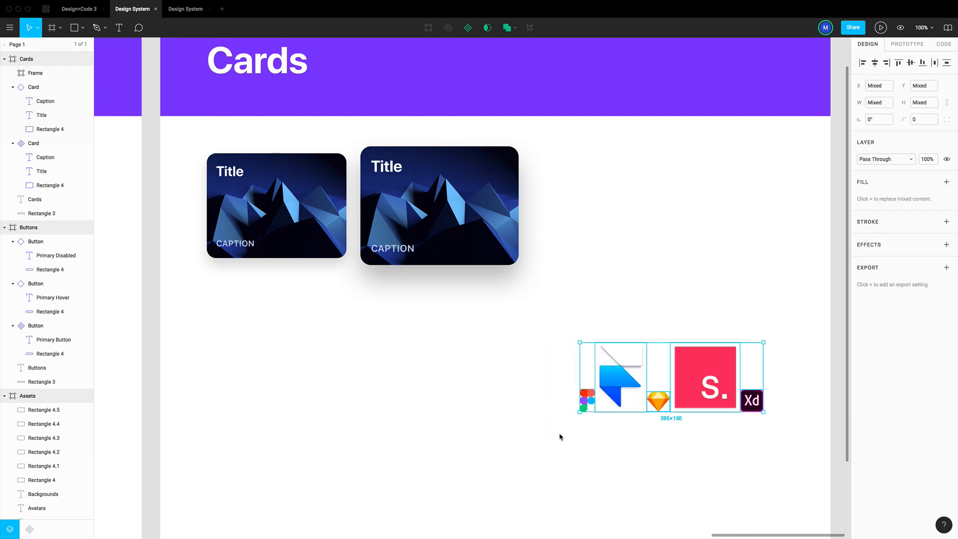
left_click(484, 465)
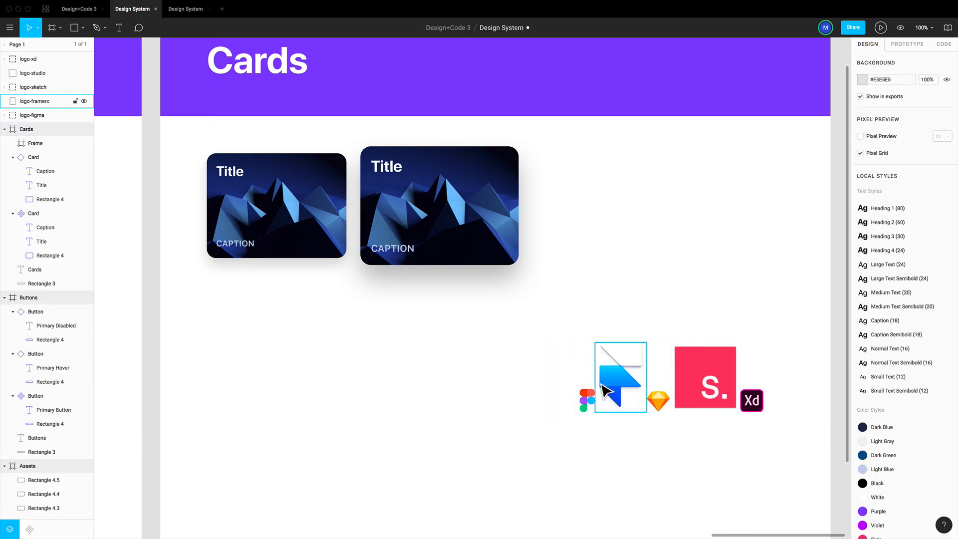
left_click_drag(589, 405, 237, 325)
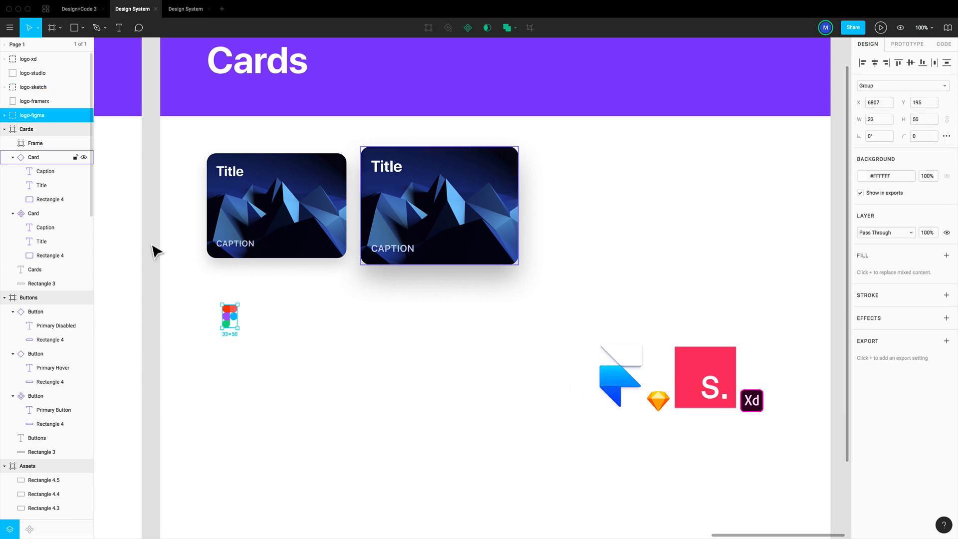
Nest the logo-figma group inside the small frame and set its position to X 0, Y 0
left_click(218, 317)
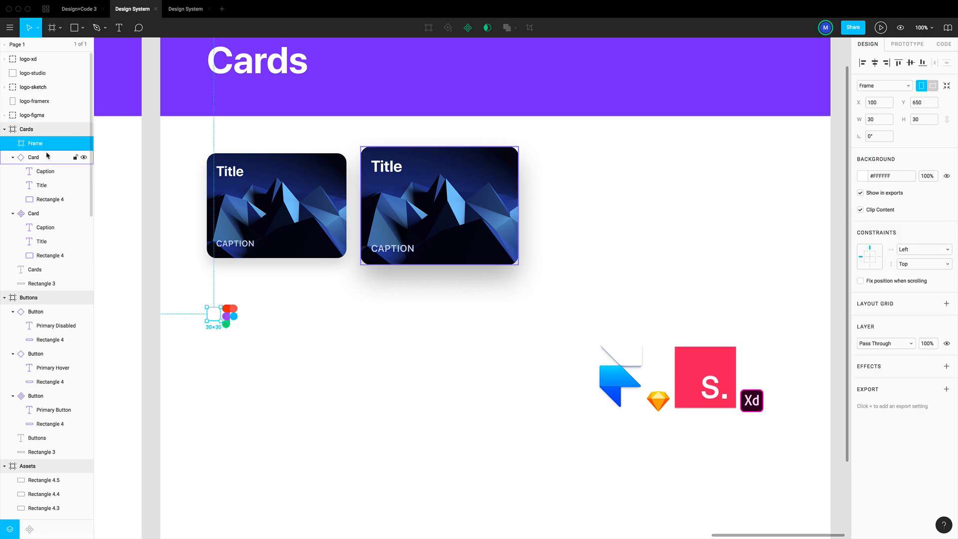
left_click_drag(30, 117, 45, 144)
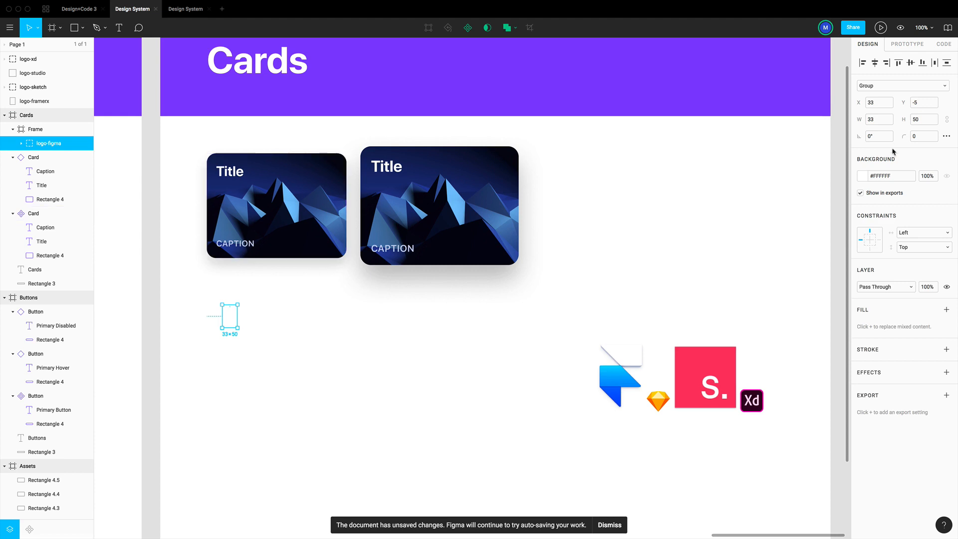
left_click(877, 103)
type("0")
key("Tab")
type("0")
key("Return")
Scale the Figma logo proportionally to 20 × 30 so it matches the frame's height
scroll(294, 338, "left", 2)
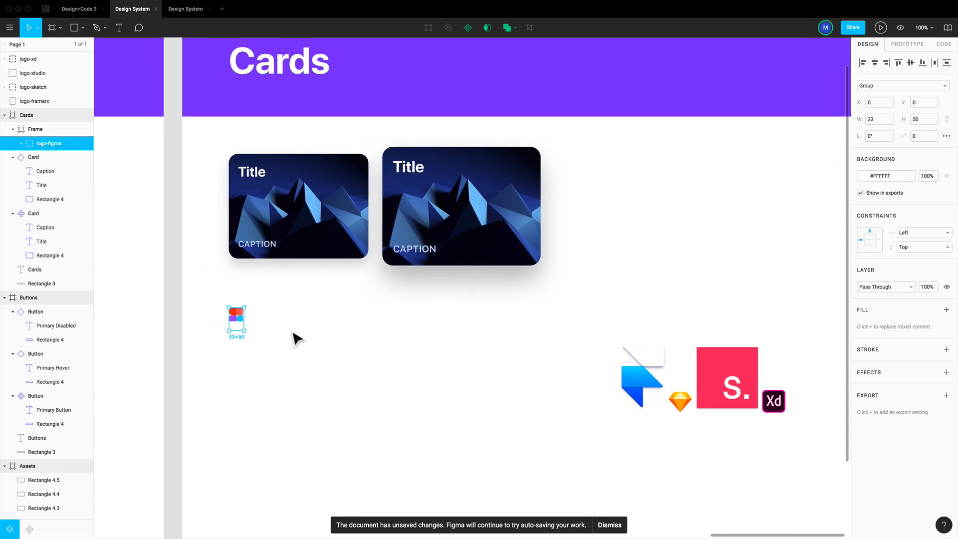
key("k")
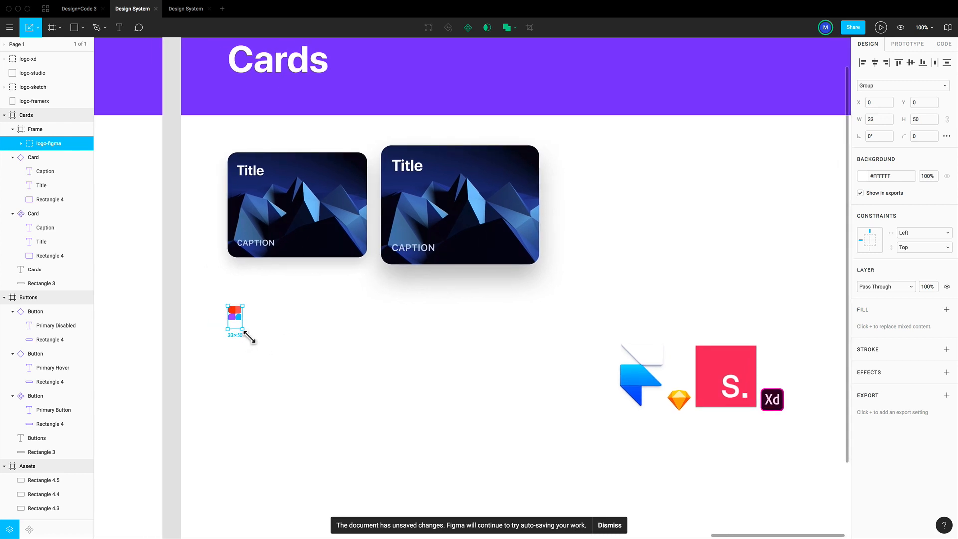
left_click_drag(249, 338, 243, 326)
key("super+plus")
key("super+plus")
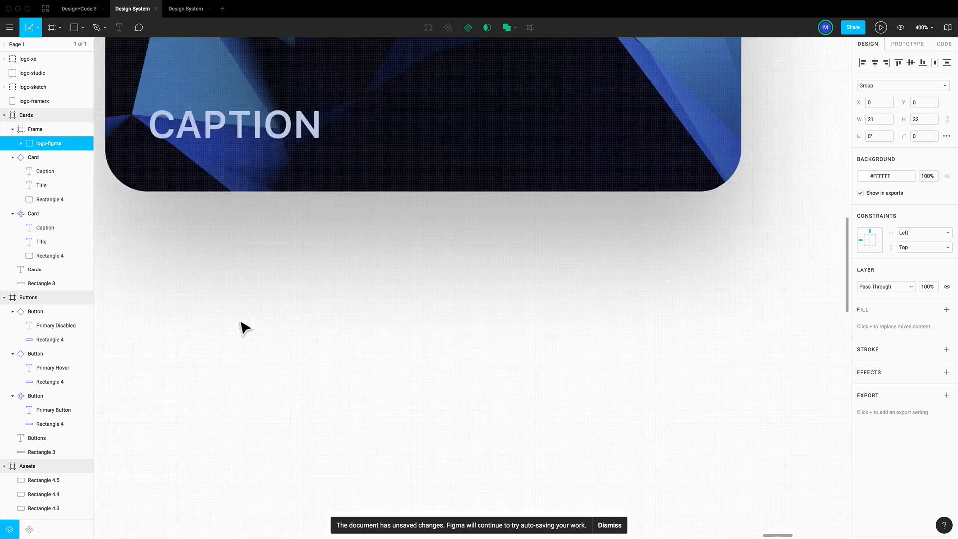
scroll(273, 325, "left", 14)
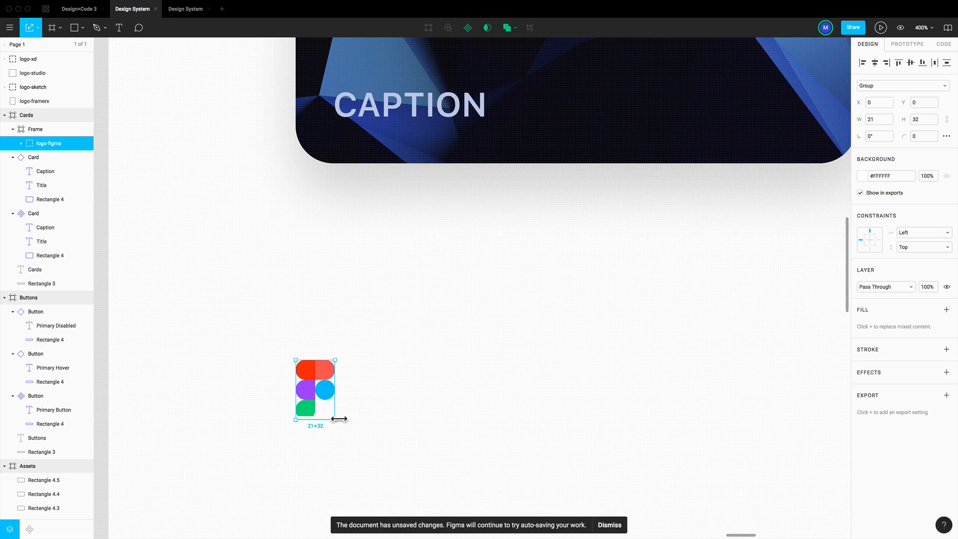
left_click_drag(338, 426, 338, 422)
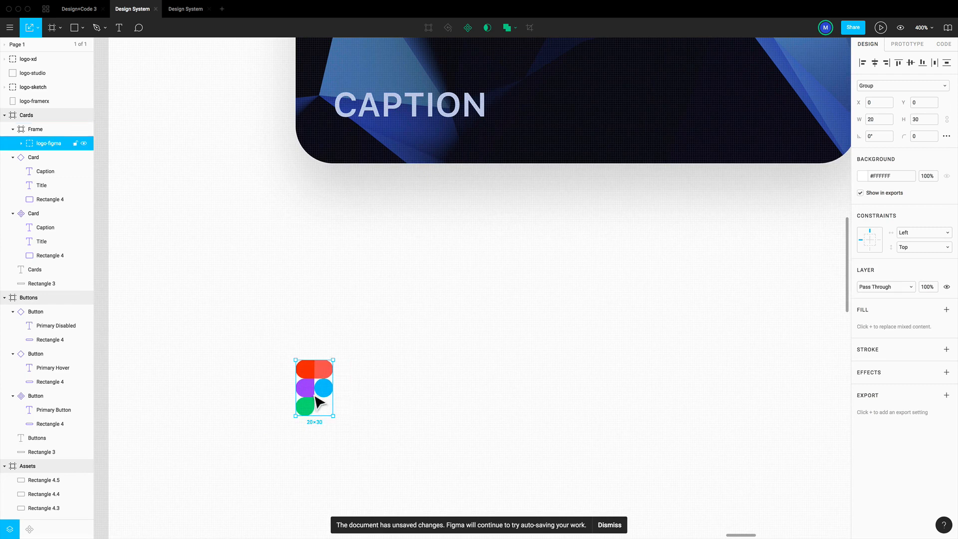
Center the Figma logo horizontally inside its 30 × 30 frame
left_click(873, 65)
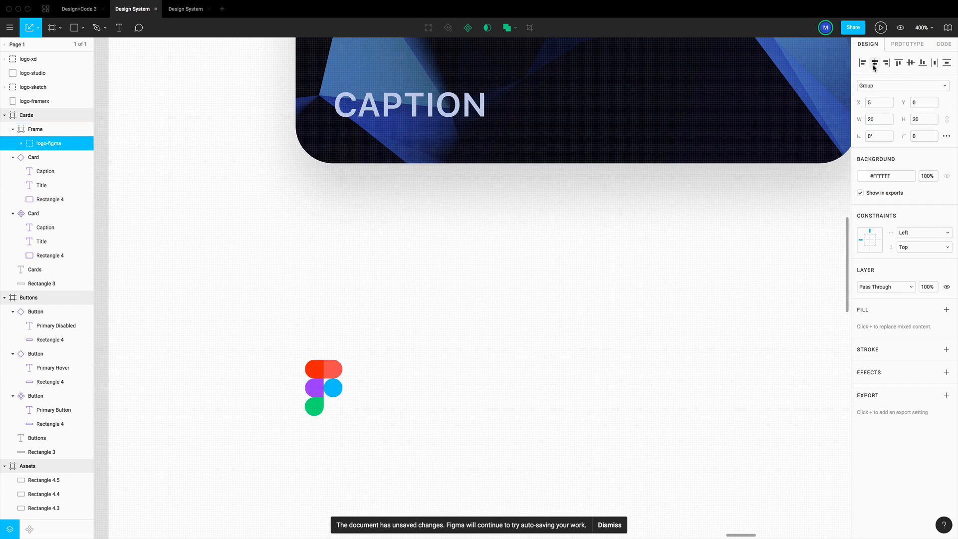
left_click(573, 434)
scroll(462, 325, "down", 3)
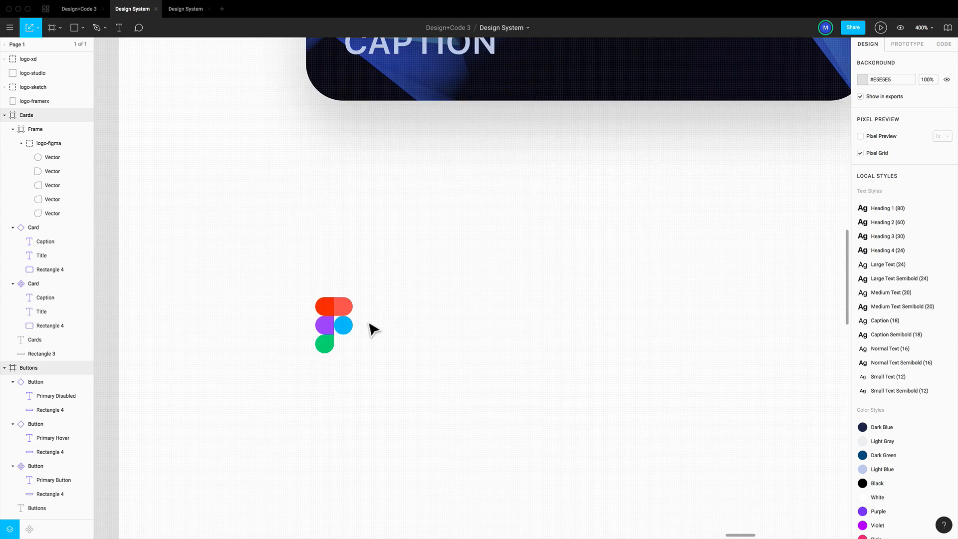
Inspect the individual coloured vector shapes that make up the Figma logo
left_click(349, 320)
left_click(348, 313, "super")
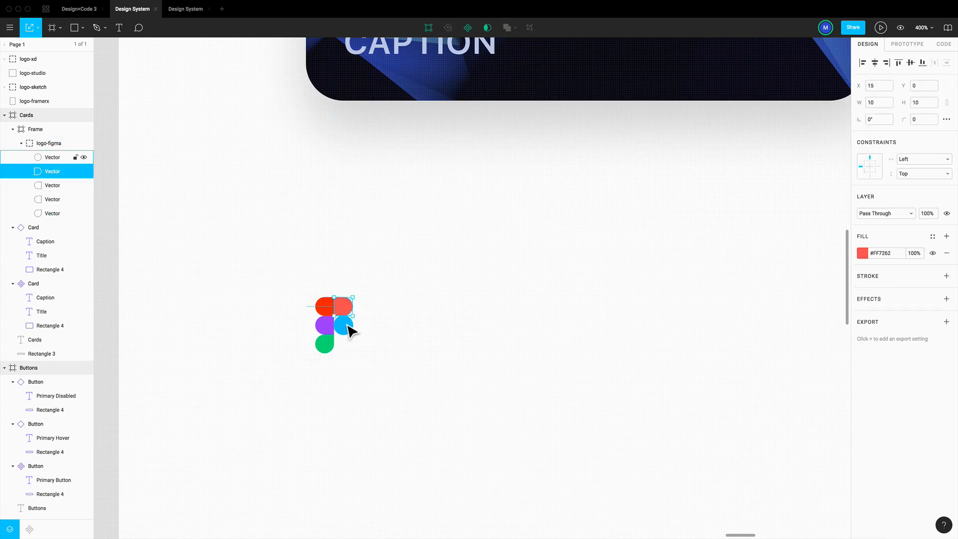
left_click(346, 326, "super")
left_click(330, 329, "super")
left_click(329, 346, "super")
left_click(333, 314, "super")
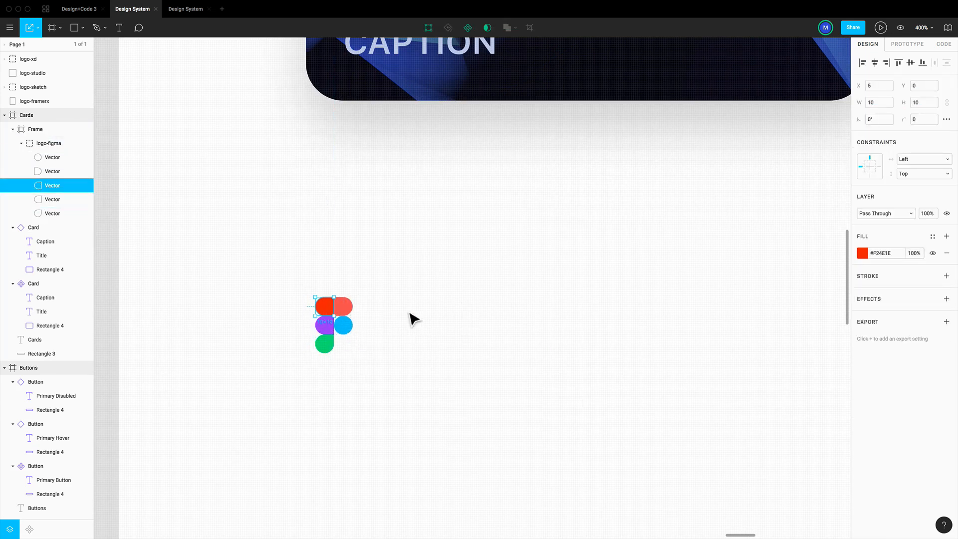
left_click(411, 316)
Rename the 30 × 30 frame holding the Figma logo as logo-figma and turn it into a component
left_click(343, 329)
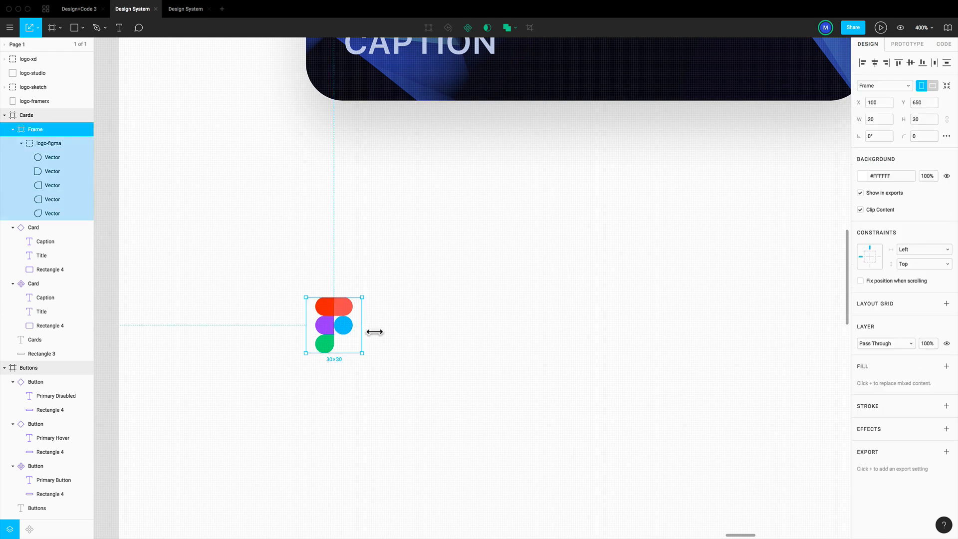
left_click_drag(41, 130, 40, 133)
double_click(40, 132)
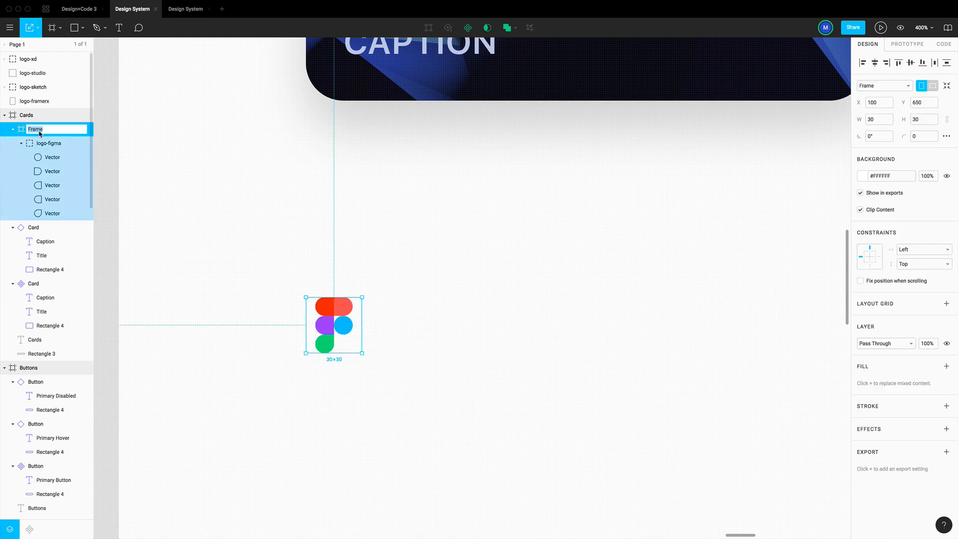
type("logo-figma")
key("Return")
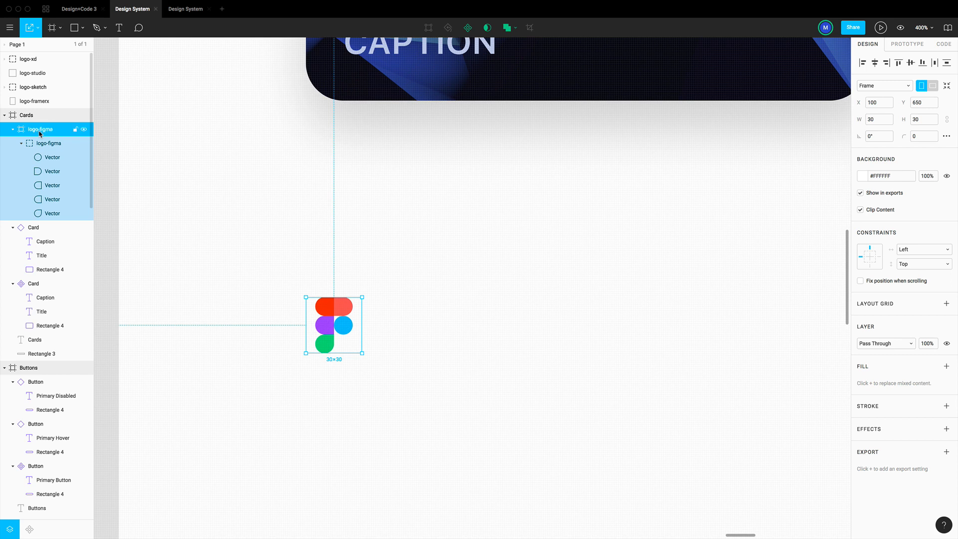
left_click(468, 27)
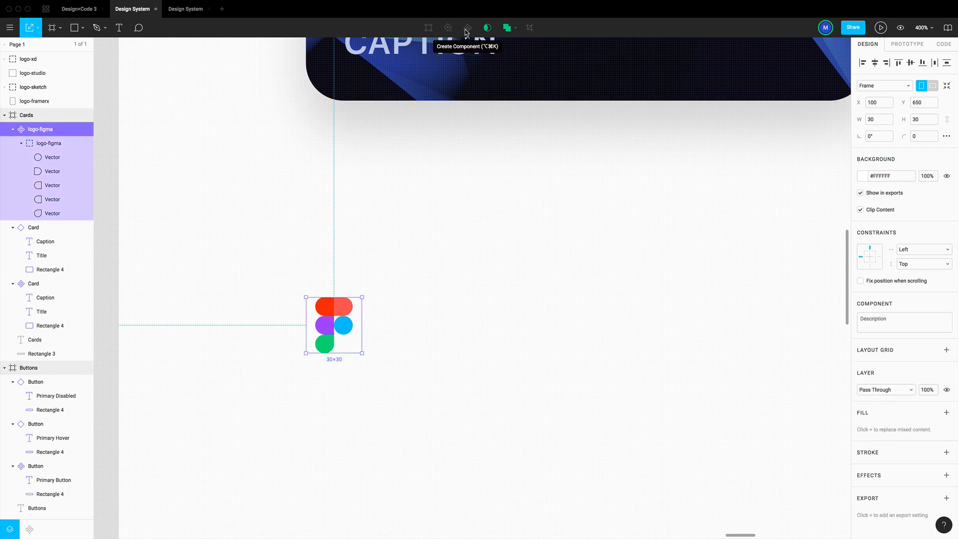
left_click(495, 282)
Try to nest the logo-figma master component inside the master Card component
scroll(622, 348, "up", 2)
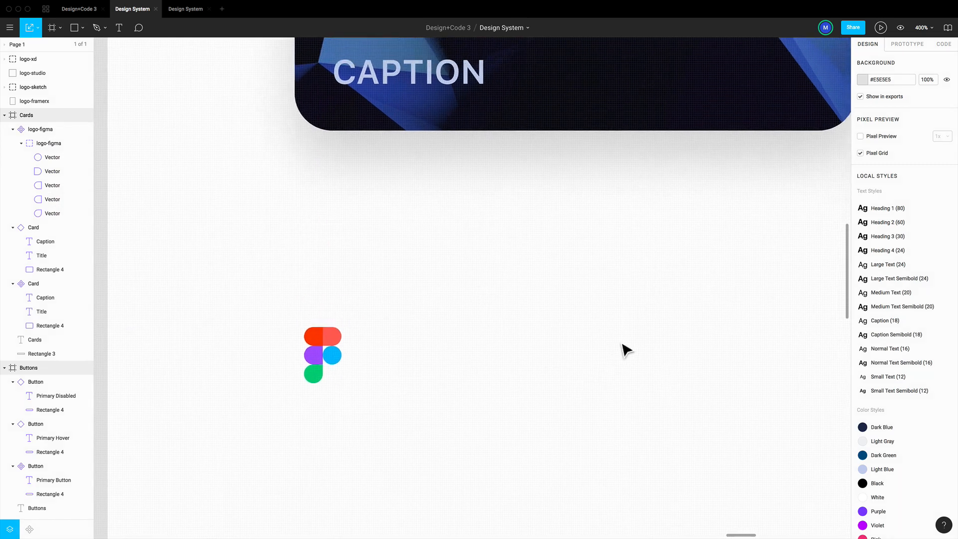
scroll(623, 349, "down", 5)
scroll(622, 346, "up", 2)
scroll(623, 345, "right", 3)
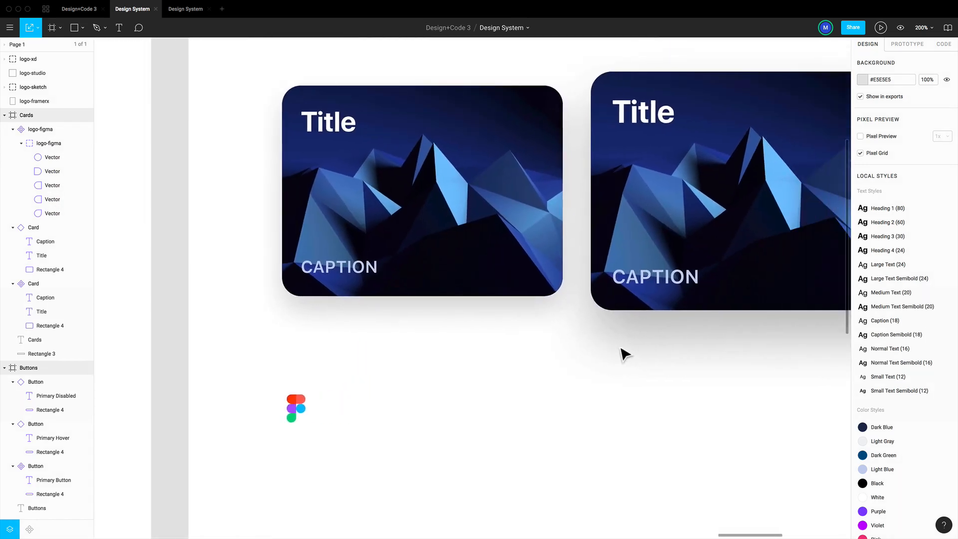
left_click(406, 241)
left_click(309, 400)
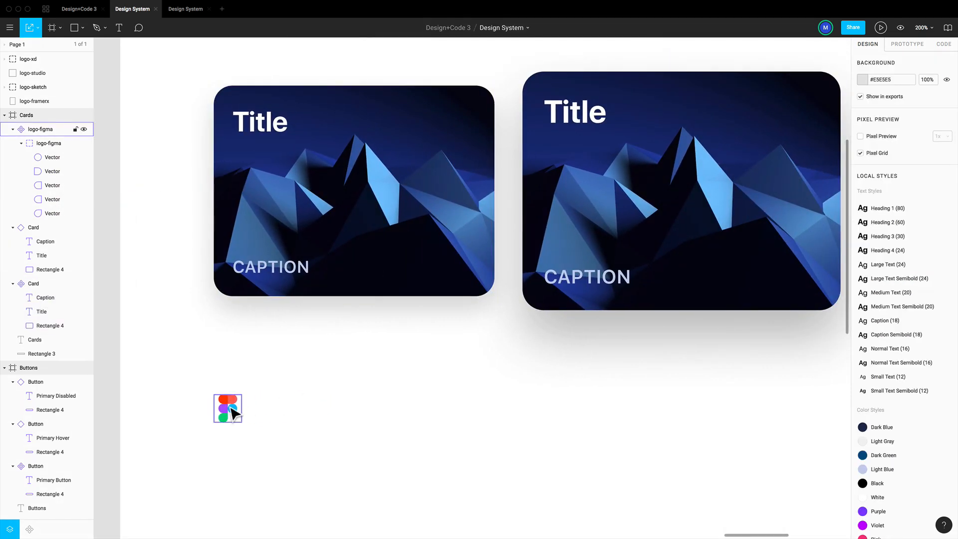
left_click(228, 408)
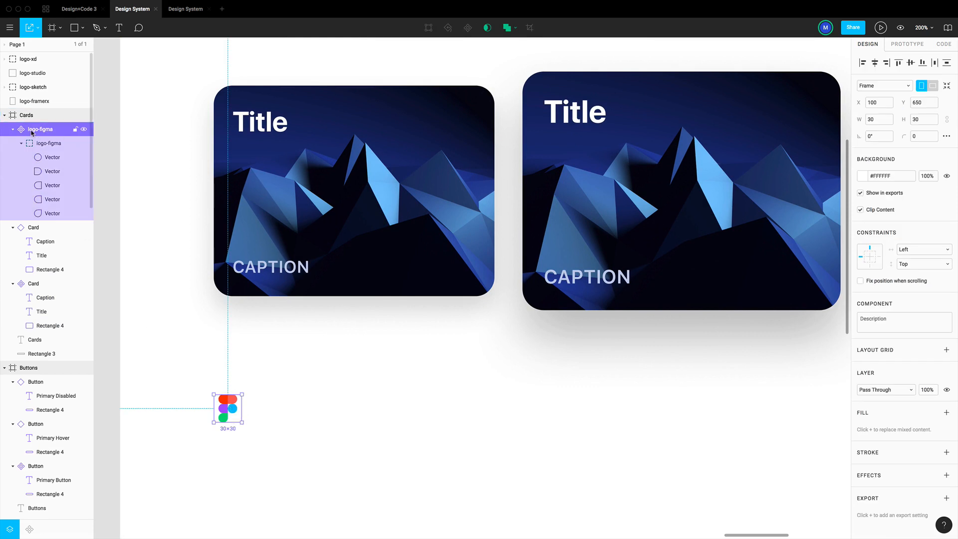
left_click_drag(31, 132, 55, 288)
left_click(350, 363)
Duplicate the logo-figma component and nest the copy inside the master Card component
left_click(39, 129)
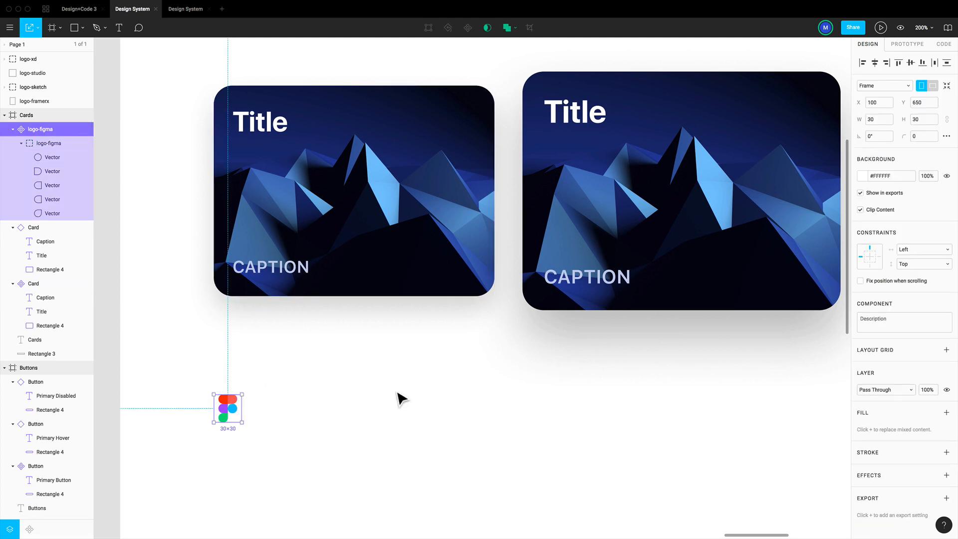
key("ctrl+d")
left_click(241, 314)
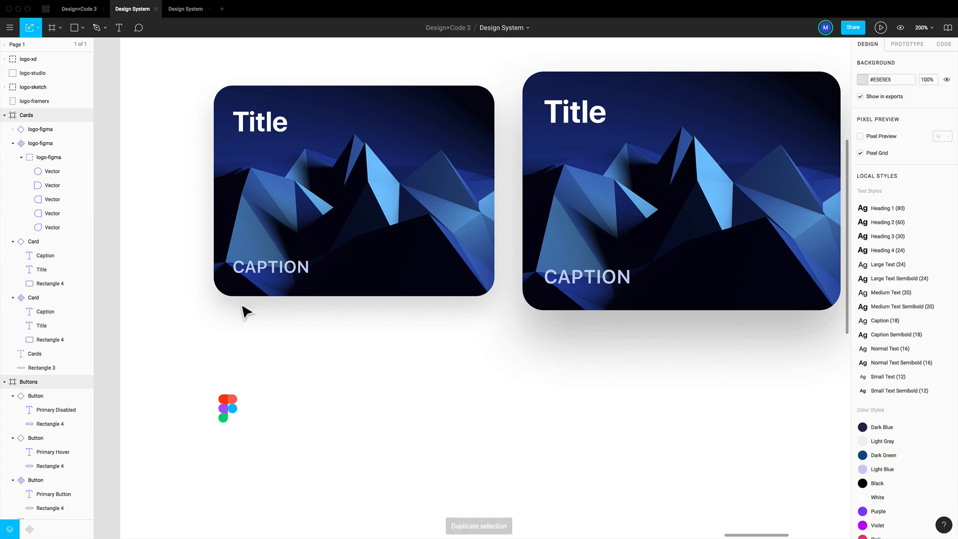
left_click_drag(52, 130, 55, 309)
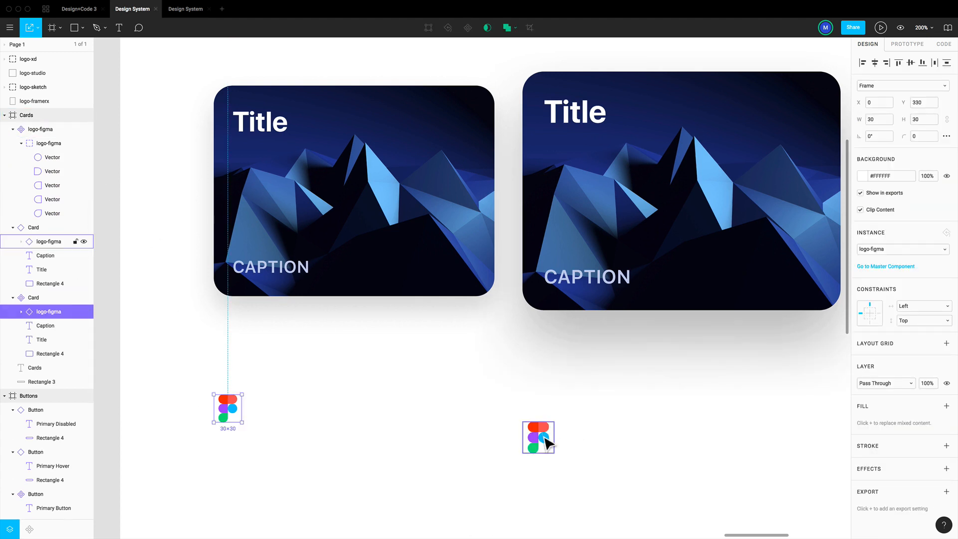
Set the nested Figma logo's Y to 0, then place it near the smaller card's lower-right corner at X 250, Y 175
left_click_drag(547, 442, 497, 295)
key("ctrl+z")
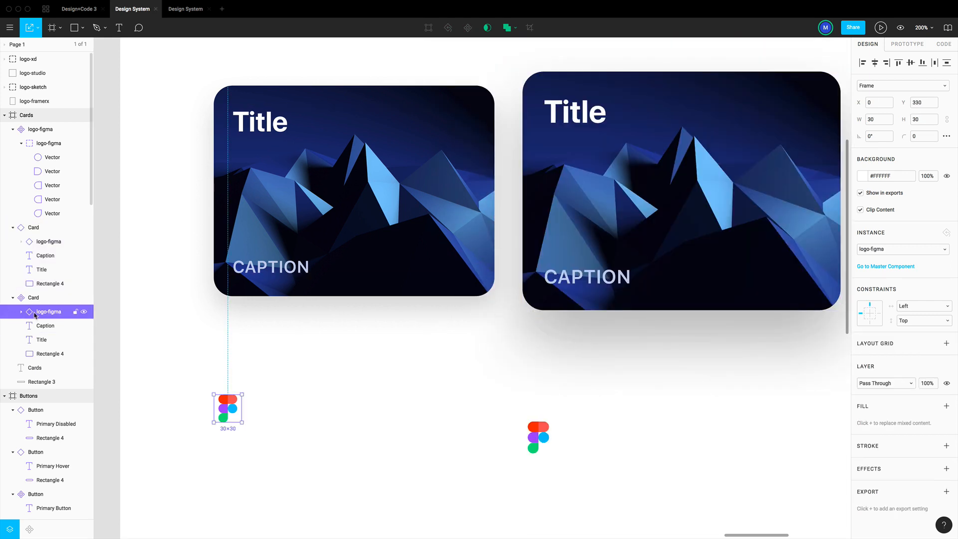
left_click(43, 326)
left_click(45, 314)
left_click(930, 106)
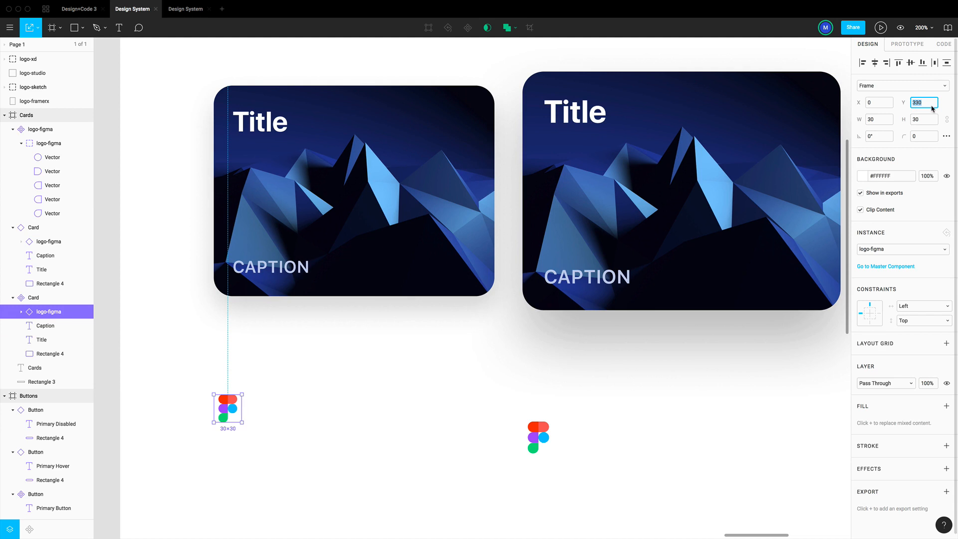
type("0")
key("Return")
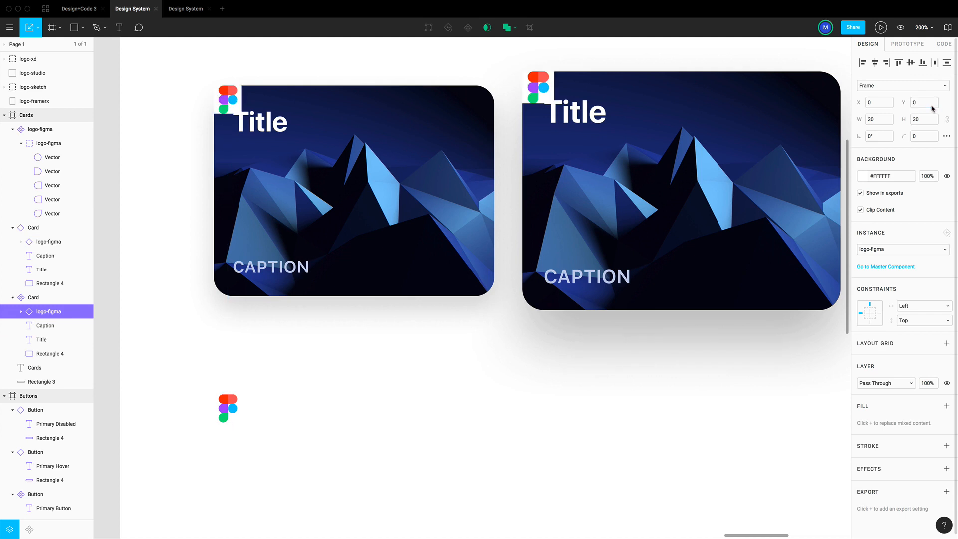
left_click_drag(231, 107, 495, 281)
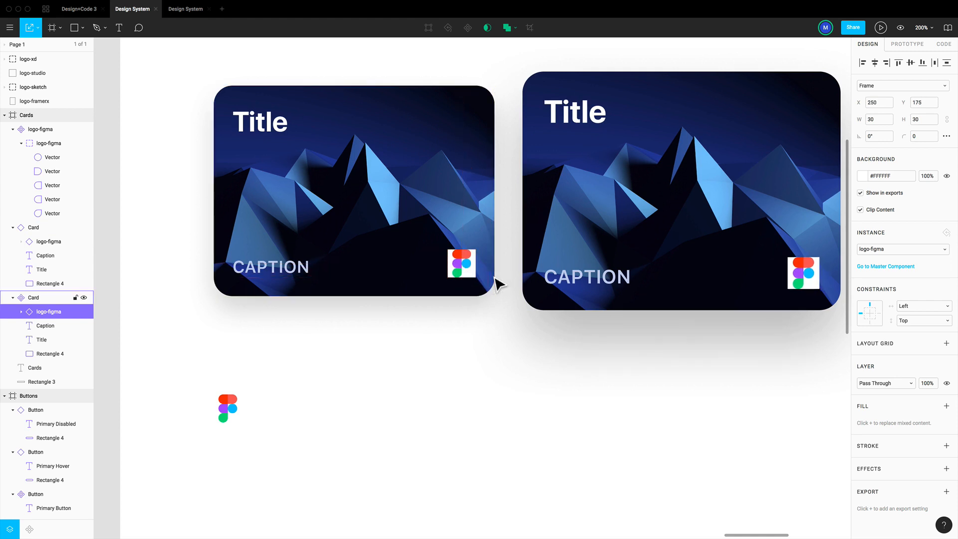
Hide the white background of the logo-figma master component below the smaller card
left_click(259, 376)
left_click(228, 406)
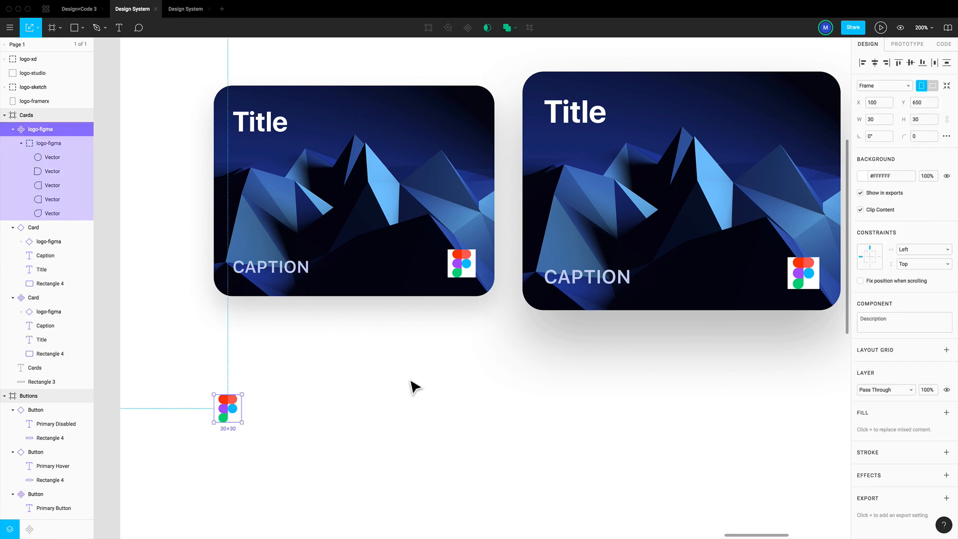
left_click(946, 176)
left_click(344, 345)
Duplicate the logo-figma component, place the copy beside it at X 183, Y 650, and detach it from its master
scroll(389, 346, "right", 2)
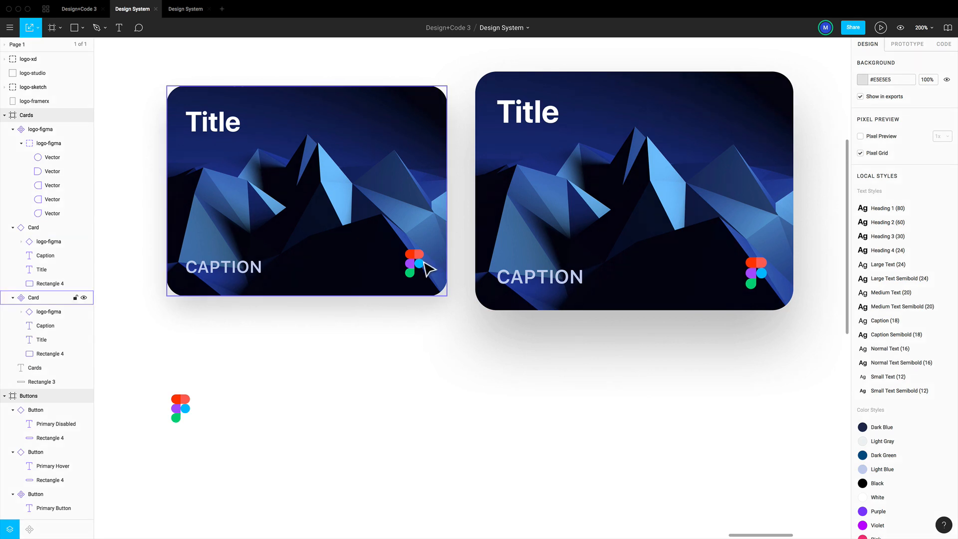
left_click(186, 397)
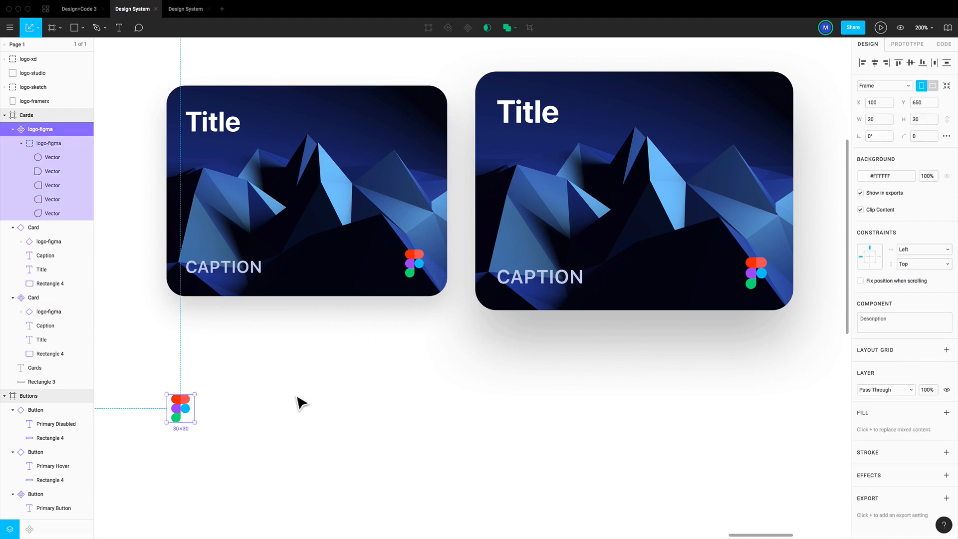
key("ctrl+d")
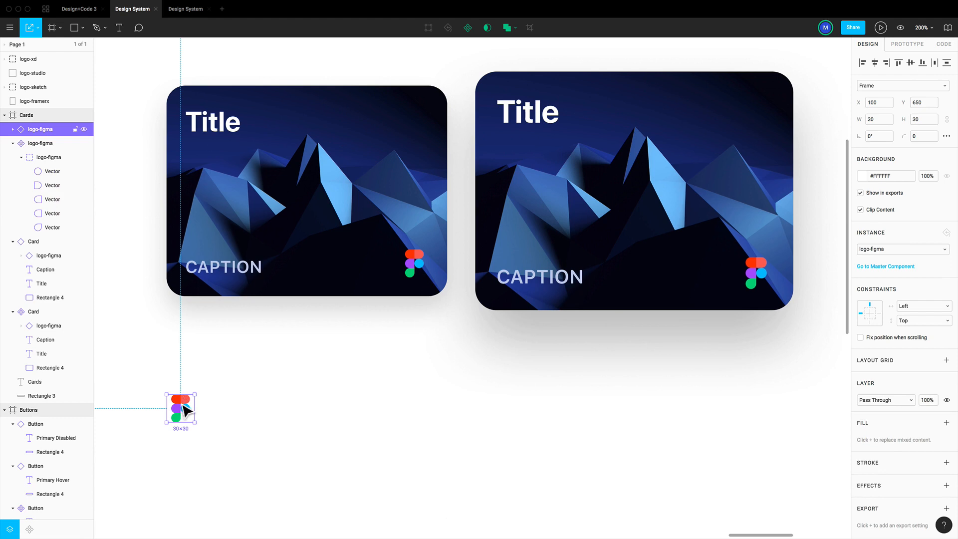
left_click_drag(184, 406, 262, 406)
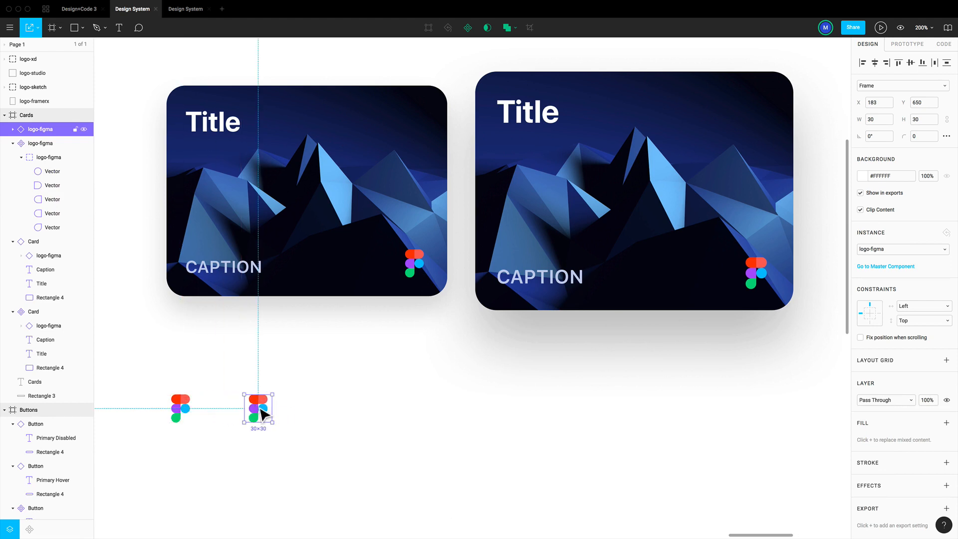
right_click(260, 408)
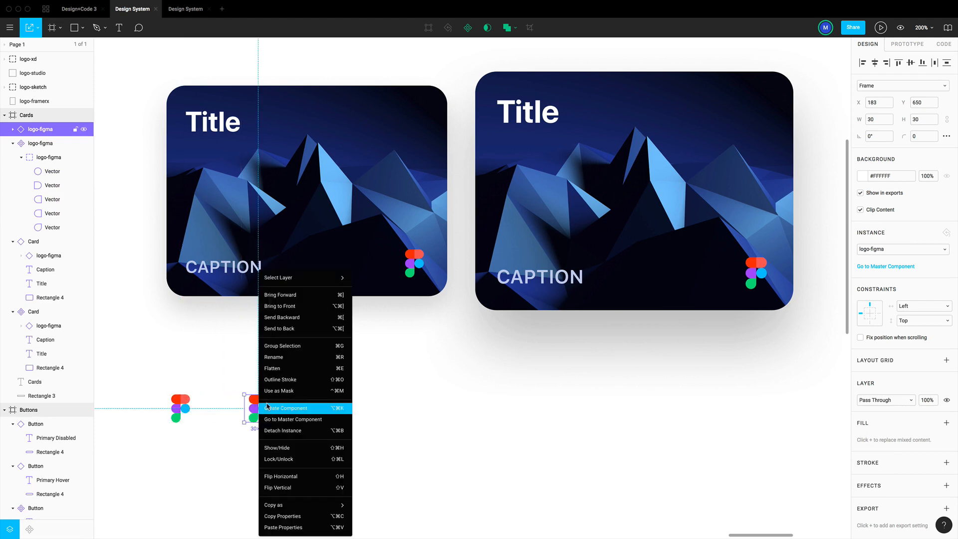
left_click(308, 435)
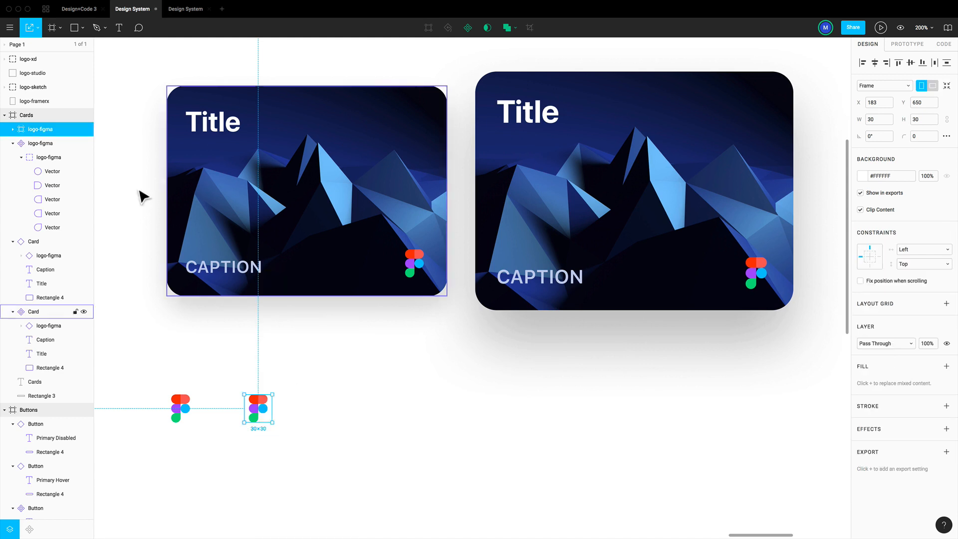
Rename the detached frame as logo-sketch and delete the logo-figma group inside it
left_click(12, 130)
double_click(52, 130)
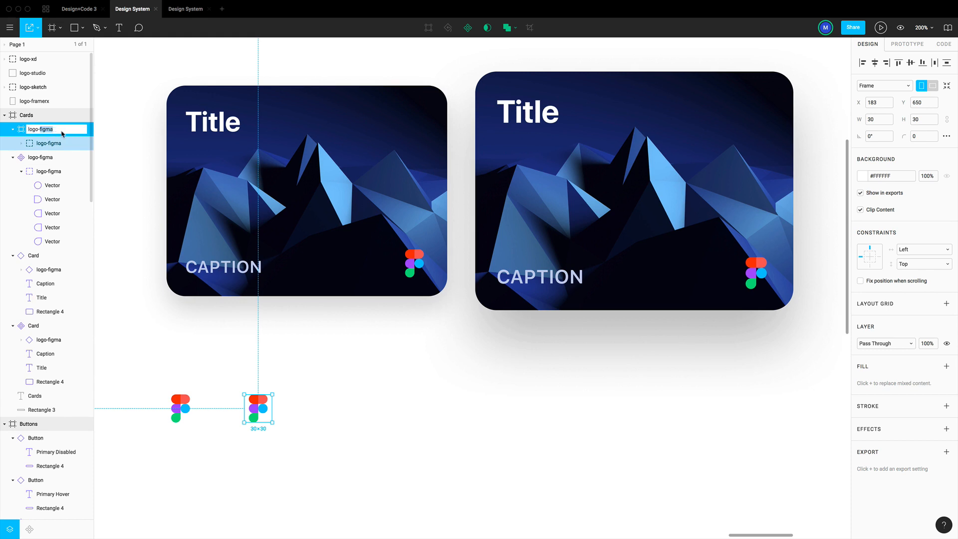
type("logo-sketch")
key("Return")
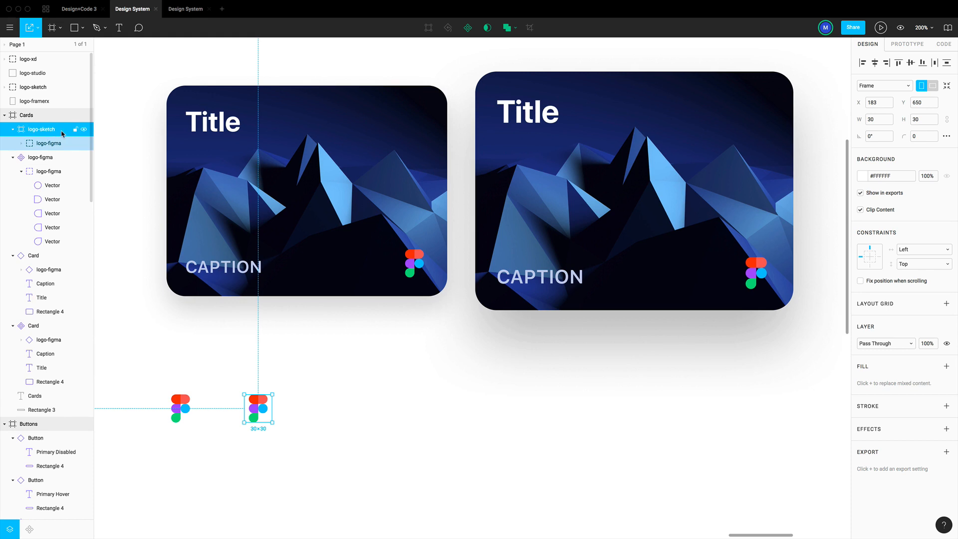
left_click(48, 144)
key("Delete")
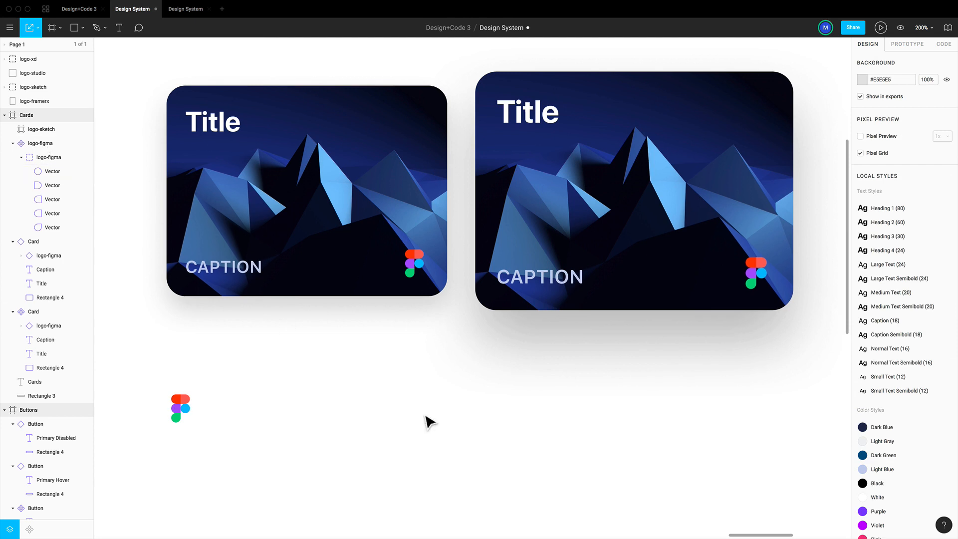
Cut the imported Sketch logo from the canvas and paste it into the empty logo-sketch frame
scroll(440, 424, "down", 5)
scroll(452, 427, "down", 3)
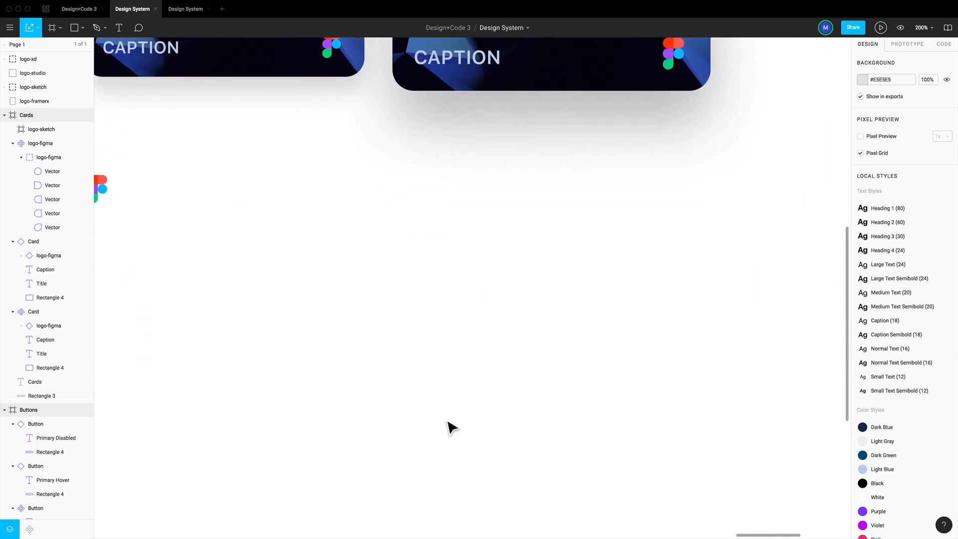
key("shift+0")
left_click(729, 329)
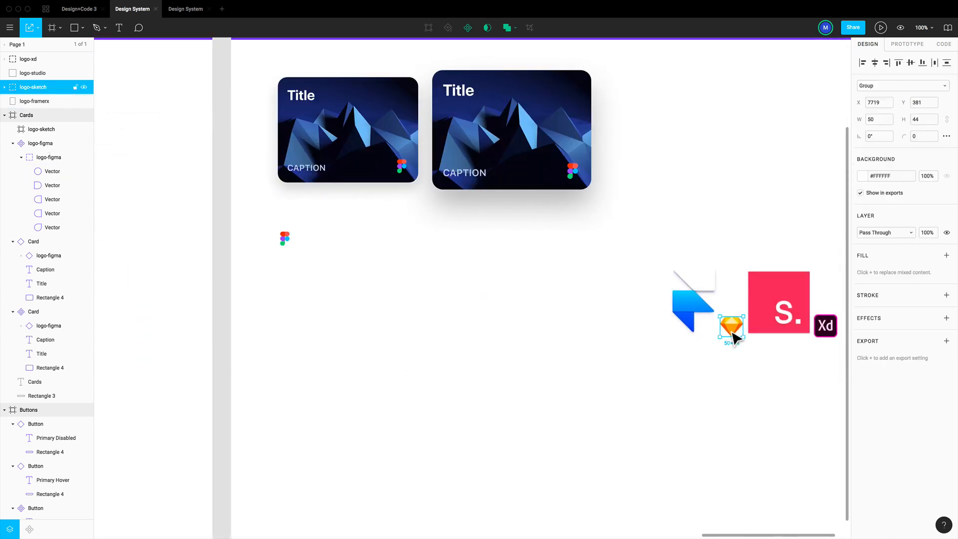
key("ctrl+x")
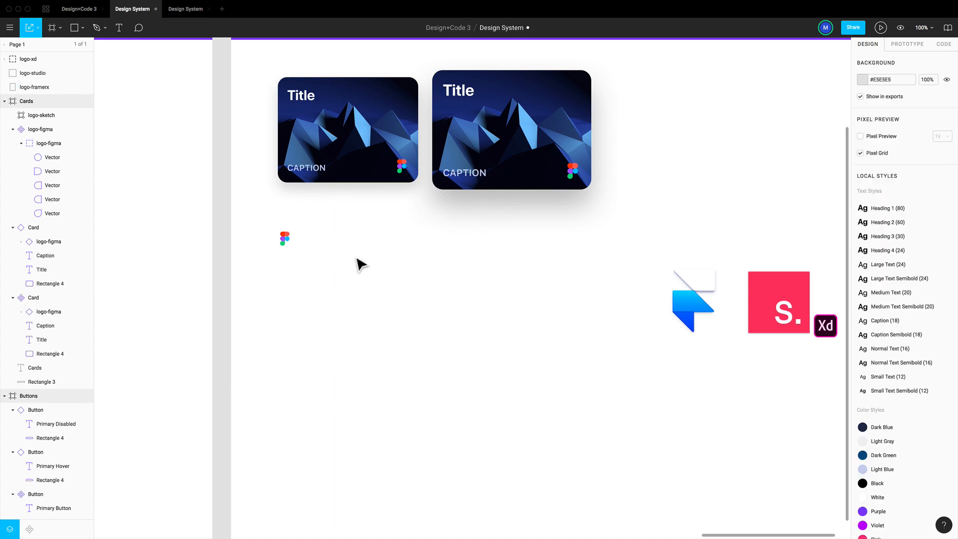
left_click(324, 243)
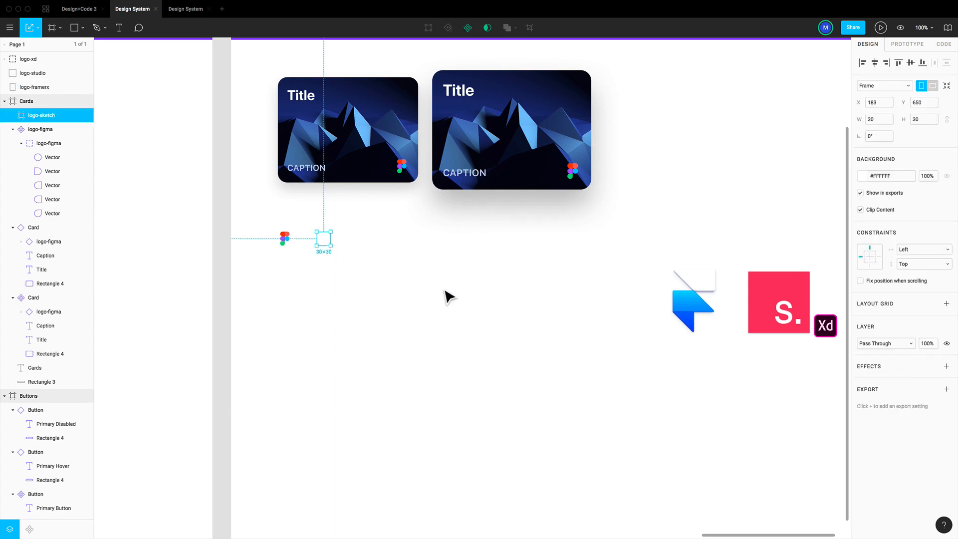
key("ctrl+v")
Position the pasted Sketch logo group at X 0, Y 0 within its frame
left_click_drag(323, 242, 328, 243)
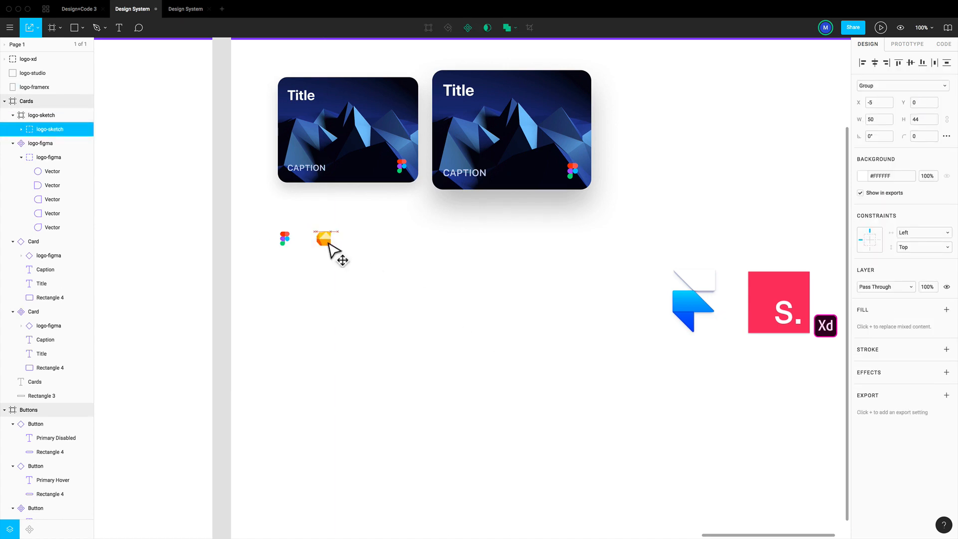
left_click(870, 104)
key("Return")
key("plus")
scroll(379, 256, "left", 3)
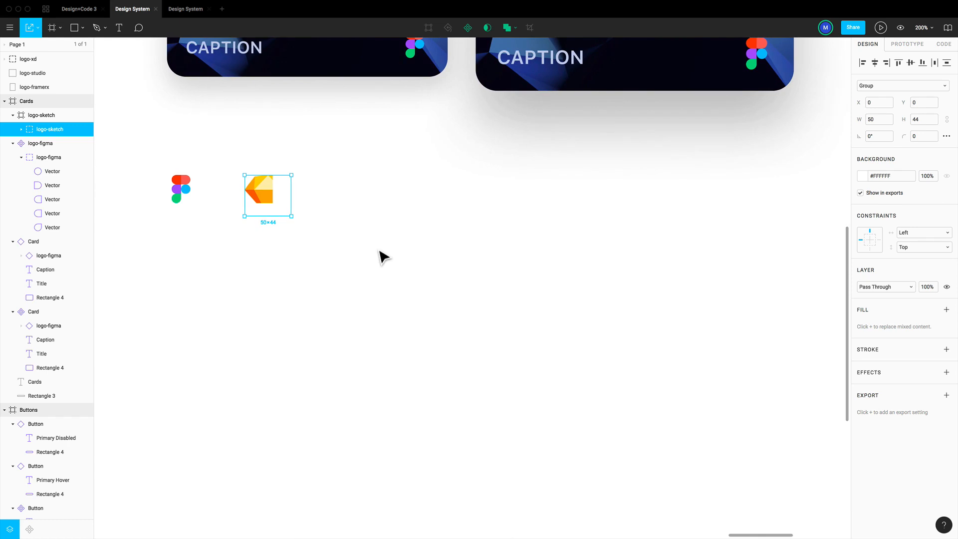
Scale the Sketch logo group down to 30 × 26 and center it vertically in its frame
left_click_drag(291, 216, 274, 205)
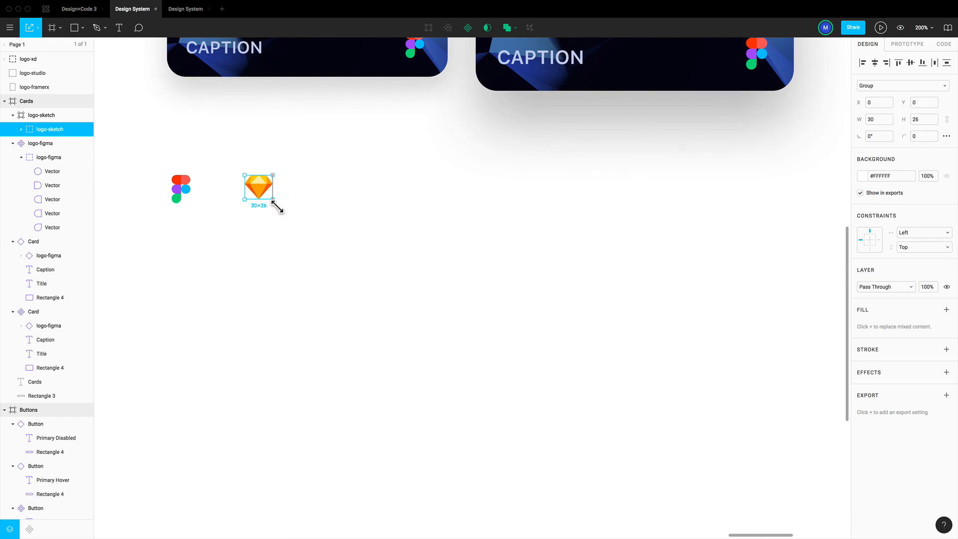
left_click(912, 63)
scroll(312, 212, "up", 5)
scroll(313, 212, "left", 3)
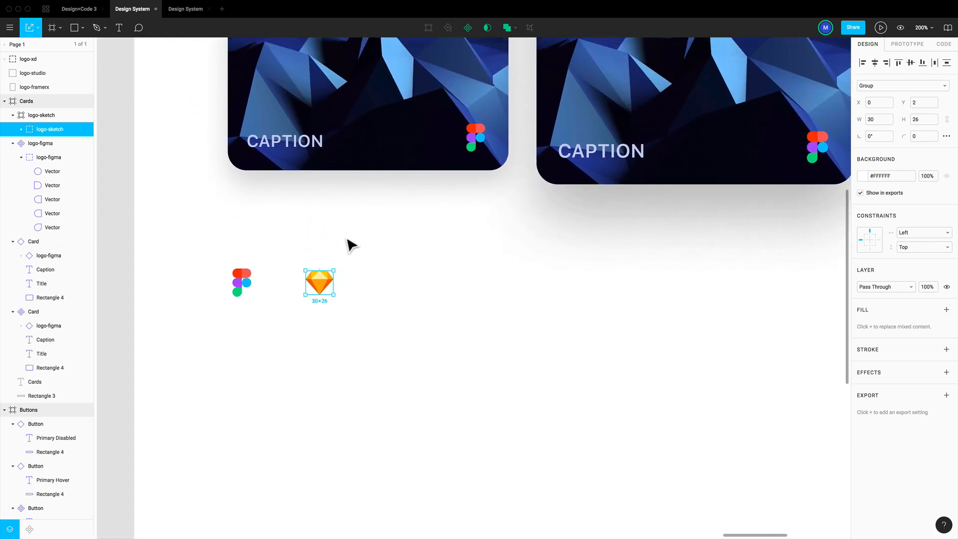
left_click(348, 239)
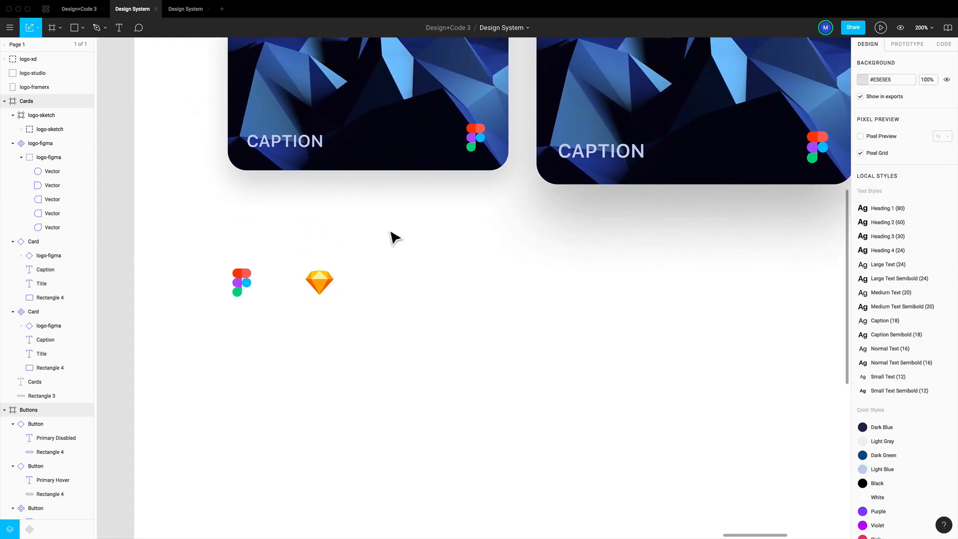
Turn the logo-sketch frame into a component
left_click(40, 120)
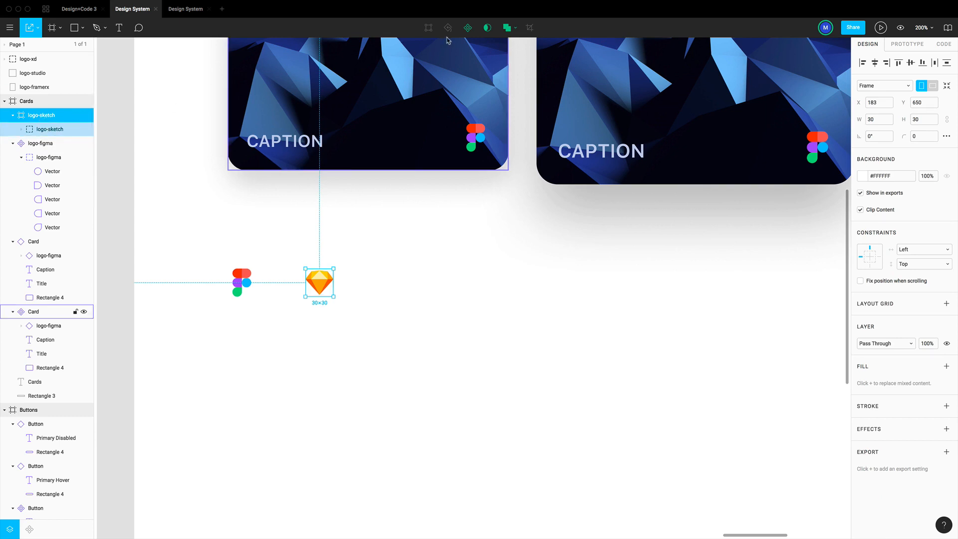
left_click(467, 28)
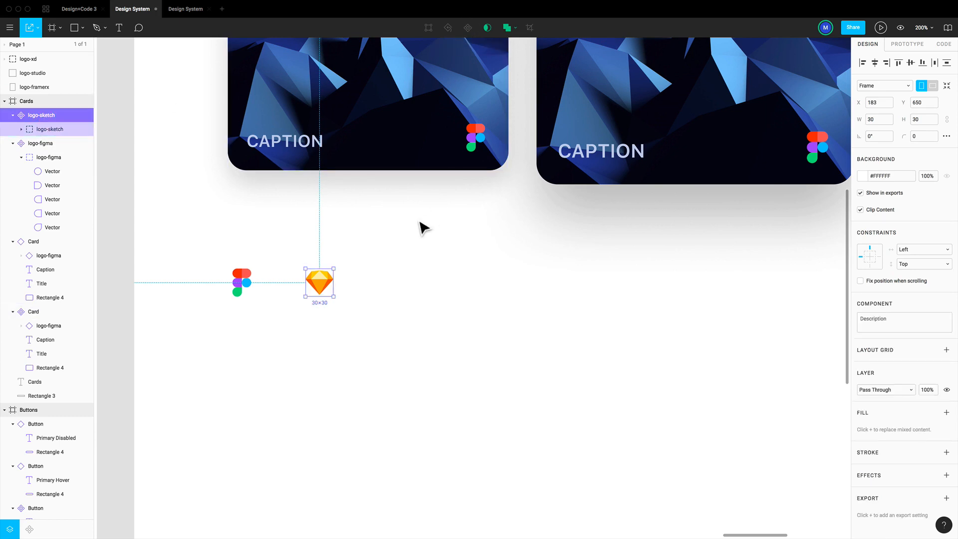
left_click(414, 252)
Swap the logo instance in the larger card from logo-figma to logo-sketch
scroll(409, 264, "up", 2)
scroll(409, 265, "right", 2)
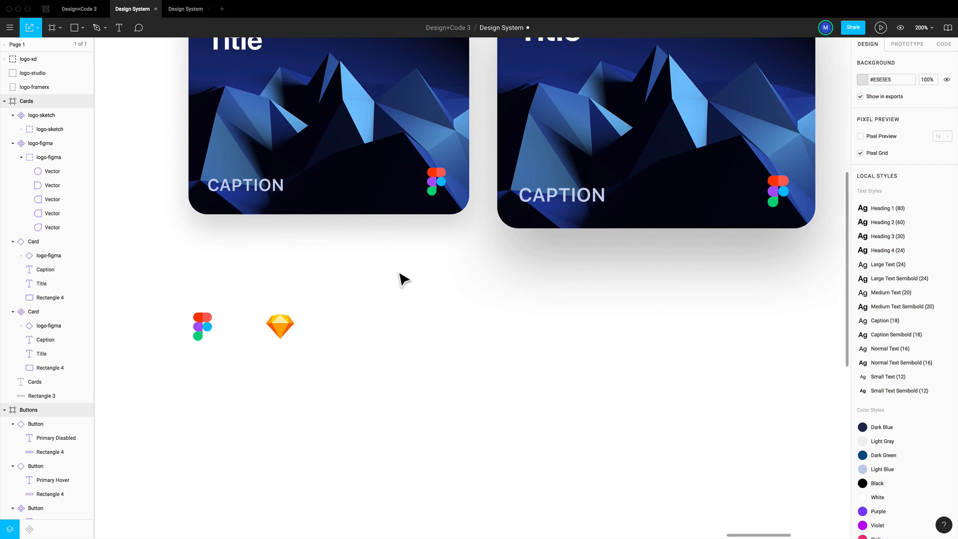
double_click(441, 189)
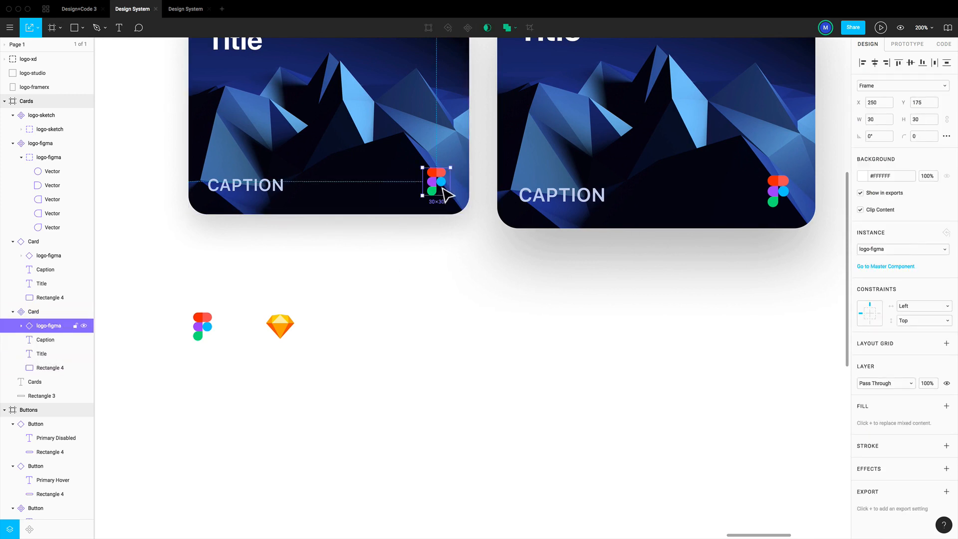
scroll(780, 203, "right", 2)
double_click(718, 204)
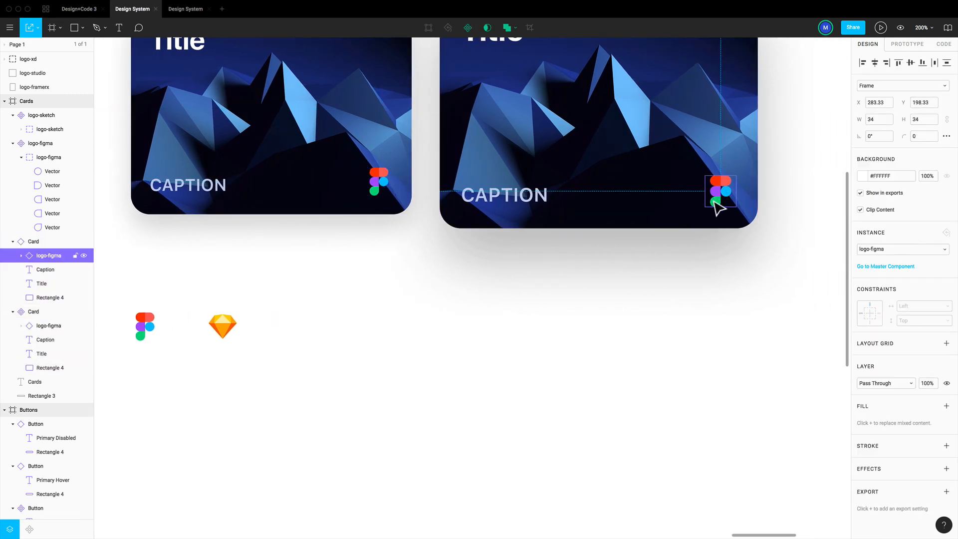
scroll(717, 206, "up", 2)
left_click(878, 250)
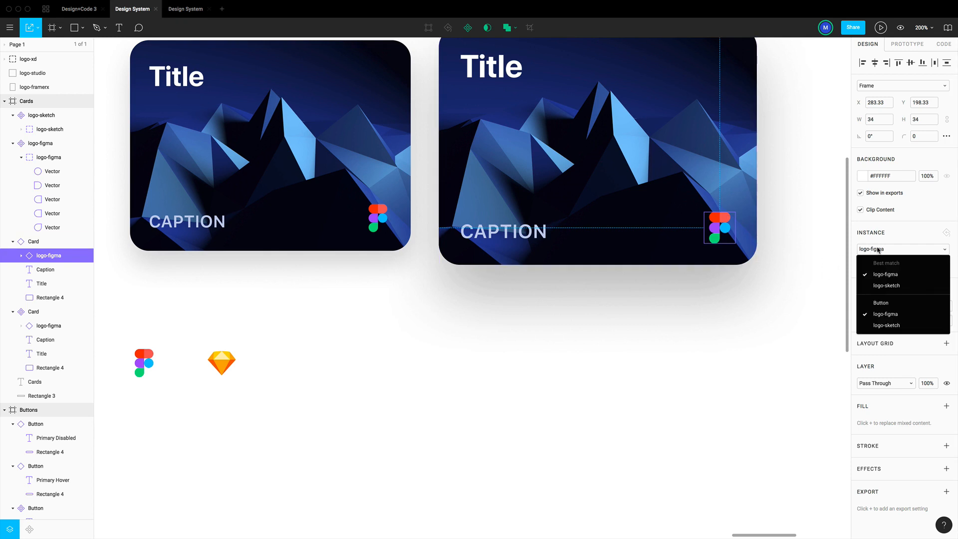
left_click(883, 285)
Switch the larger card's logo instance to logo-figma and back to logo-sketch, and review its swap options
left_click(885, 252)
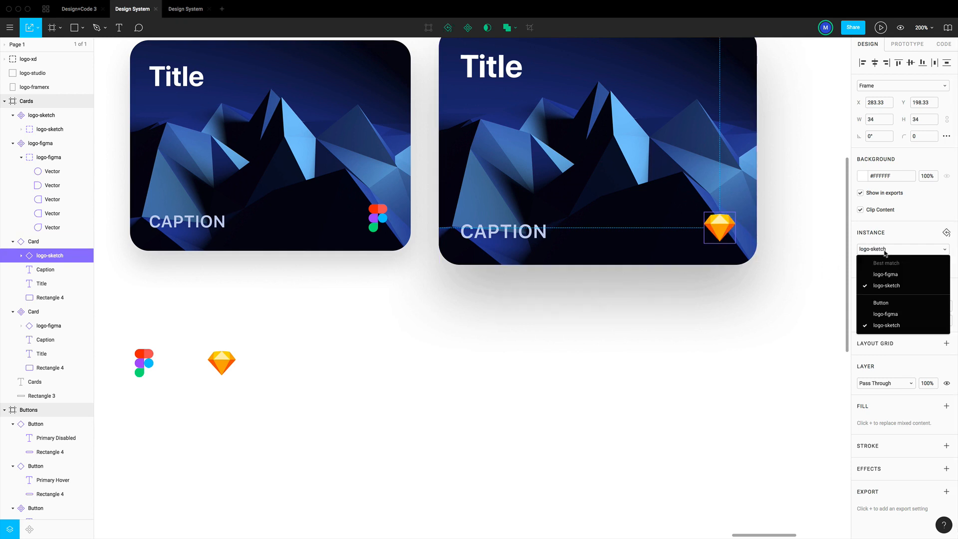
left_click(885, 273)
left_click(886, 253)
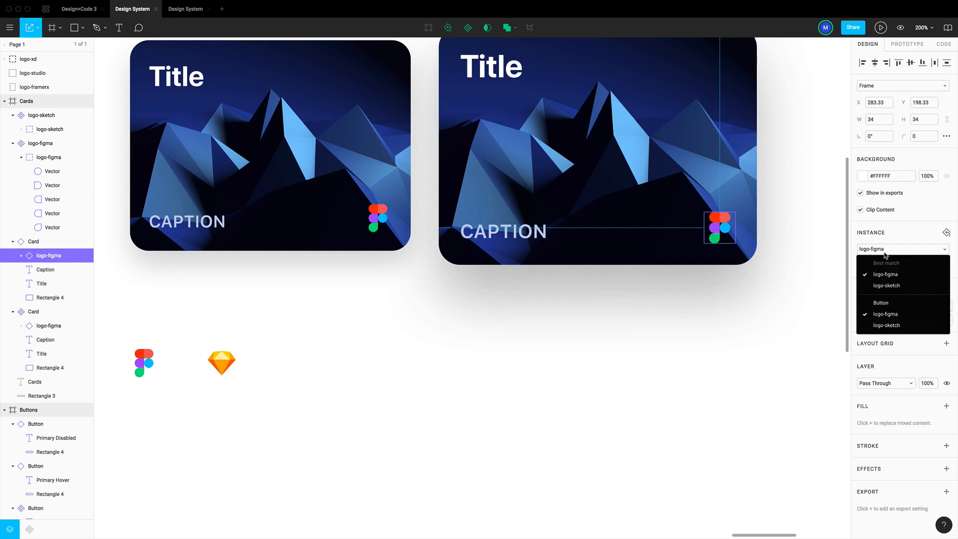
left_click(887, 286)
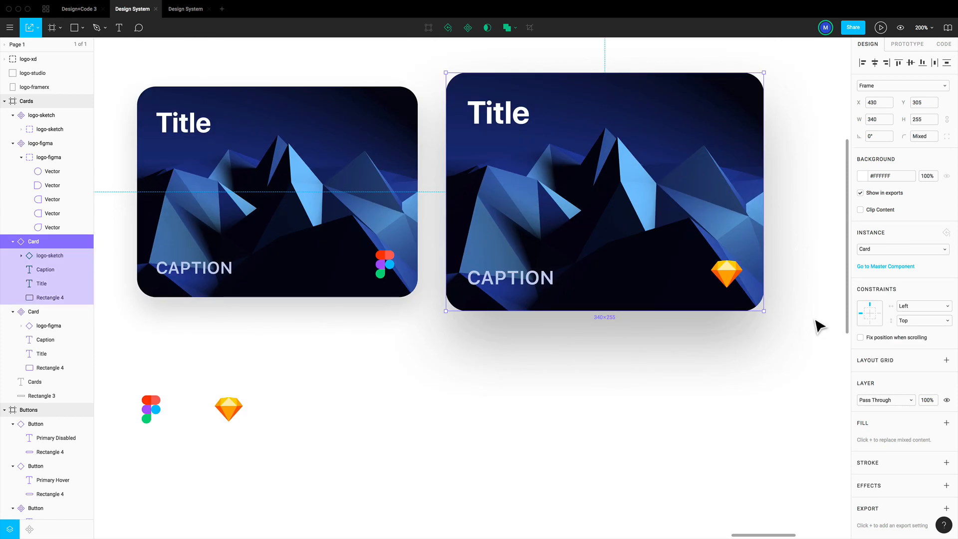
left_click(739, 277)
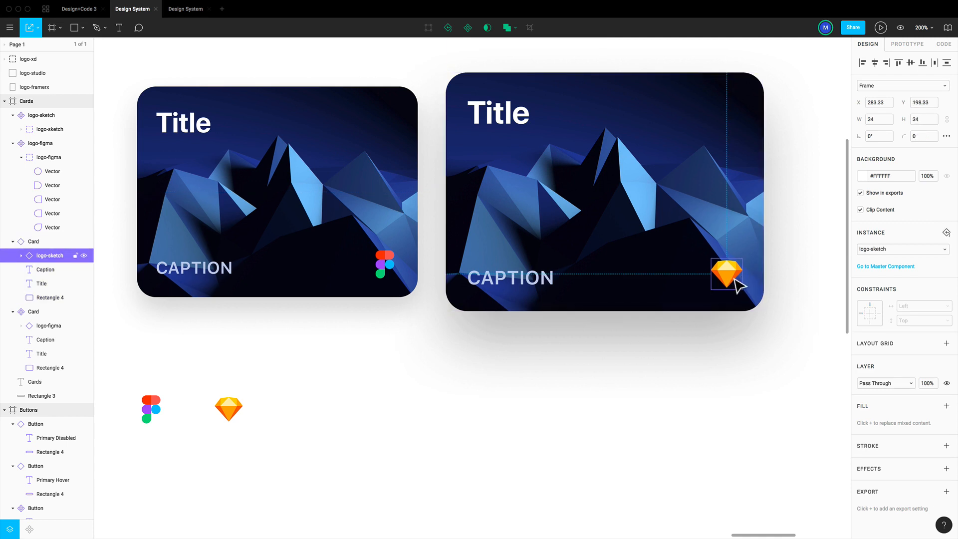
left_click(881, 251)
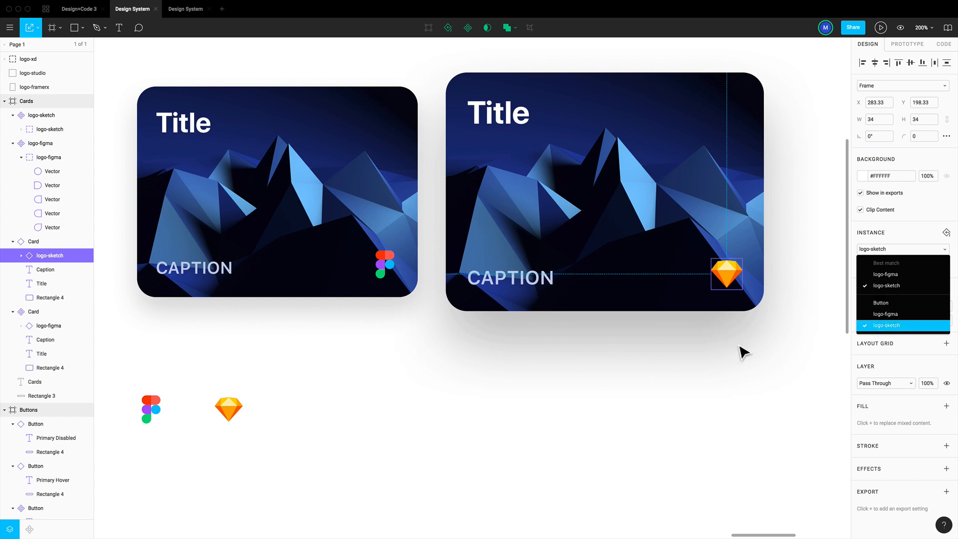
left_click(664, 358)
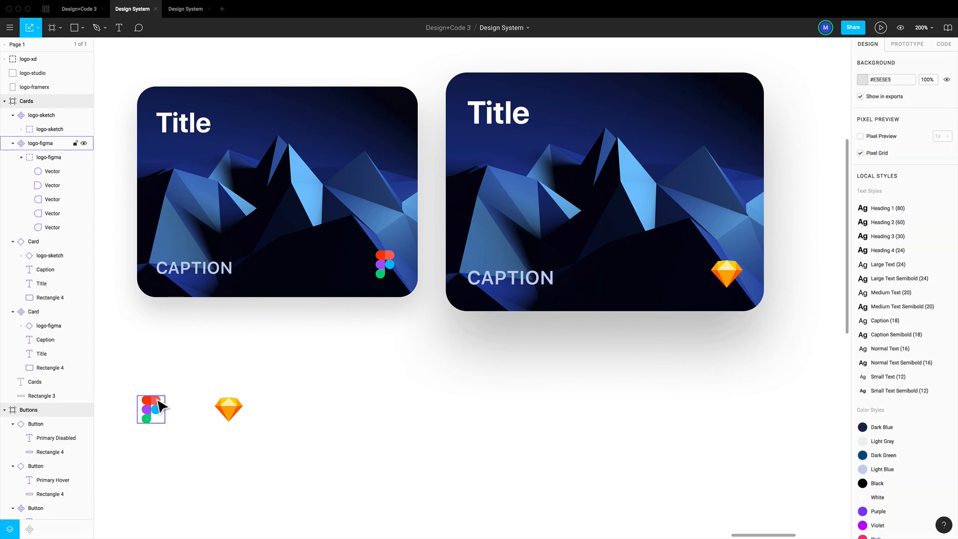
Rename the logo-figma master component as Logos / Figma
double_click(48, 145)
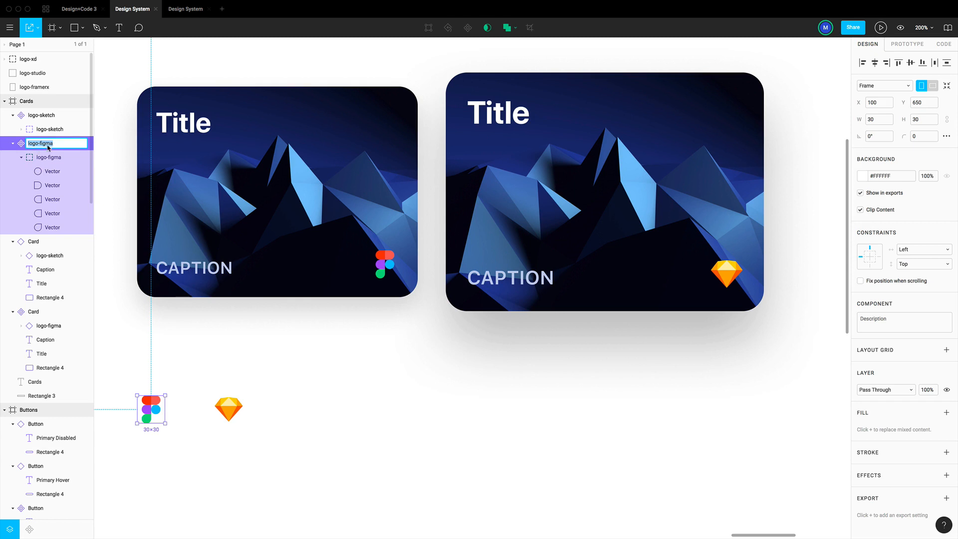
type("Logos / Figma")
key("Return")
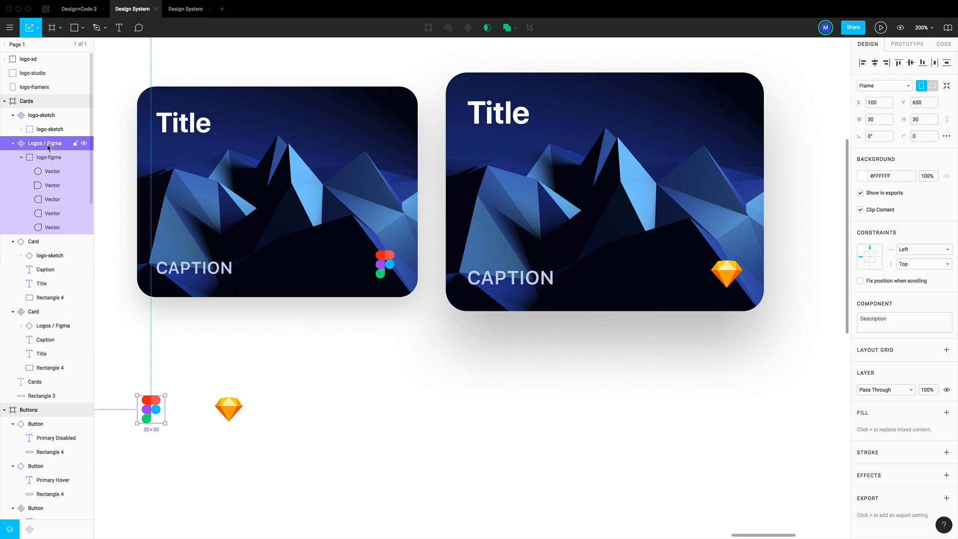
Rename the logo-sketch master component as Logos / Sketch
double_click(51, 115)
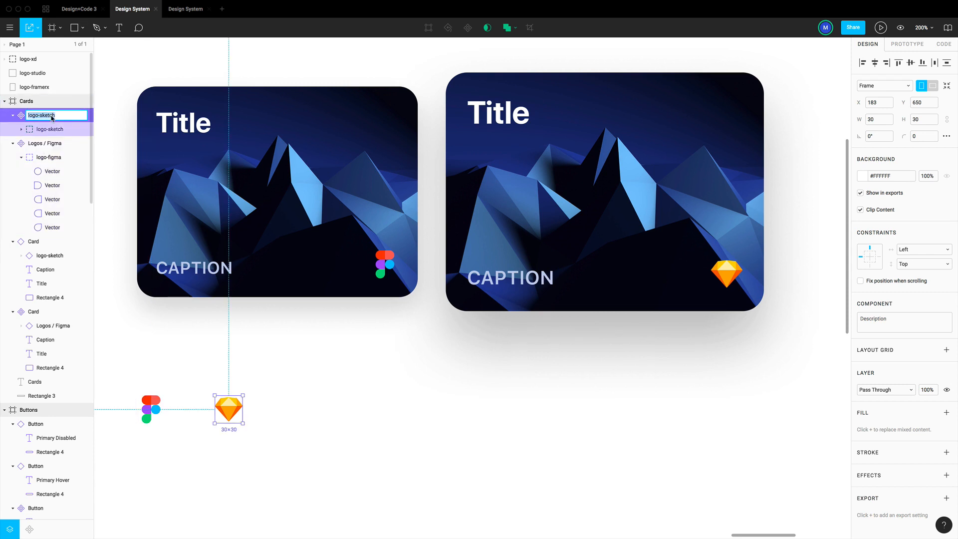
type("LOgo")
type("s / Sketch")
key("Return")
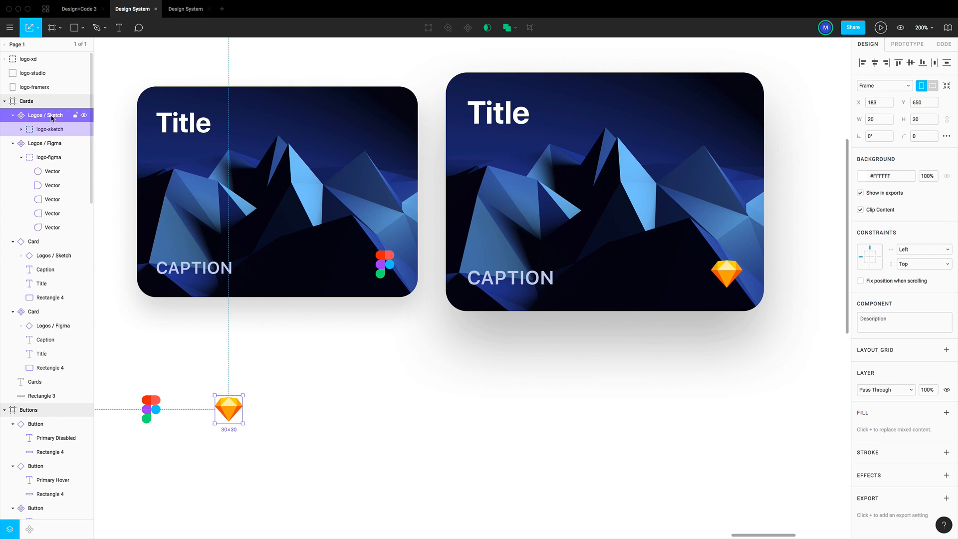
left_click(469, 386)
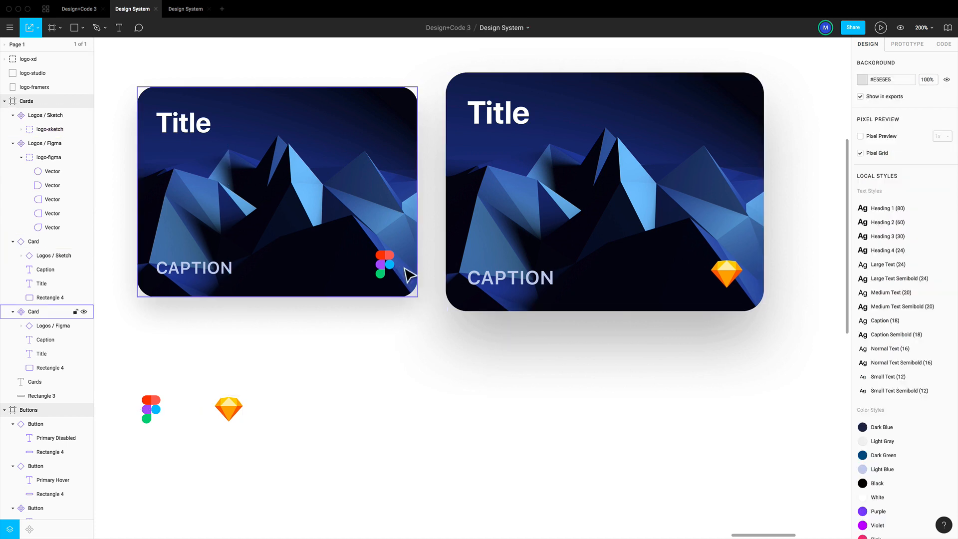
Try the Logos group on the larger card's logo instance, switching it to Figma and back to Sketch
left_click(729, 275)
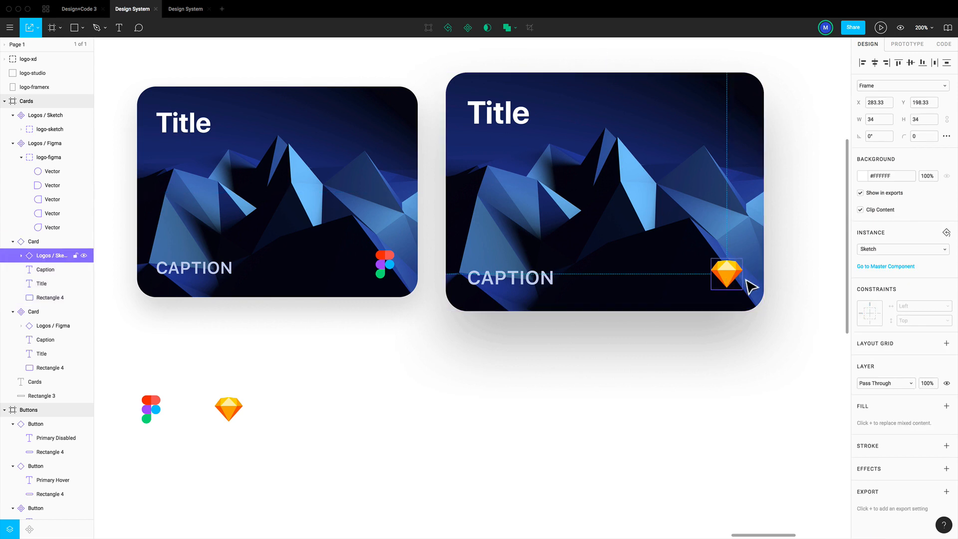
left_click(882, 251)
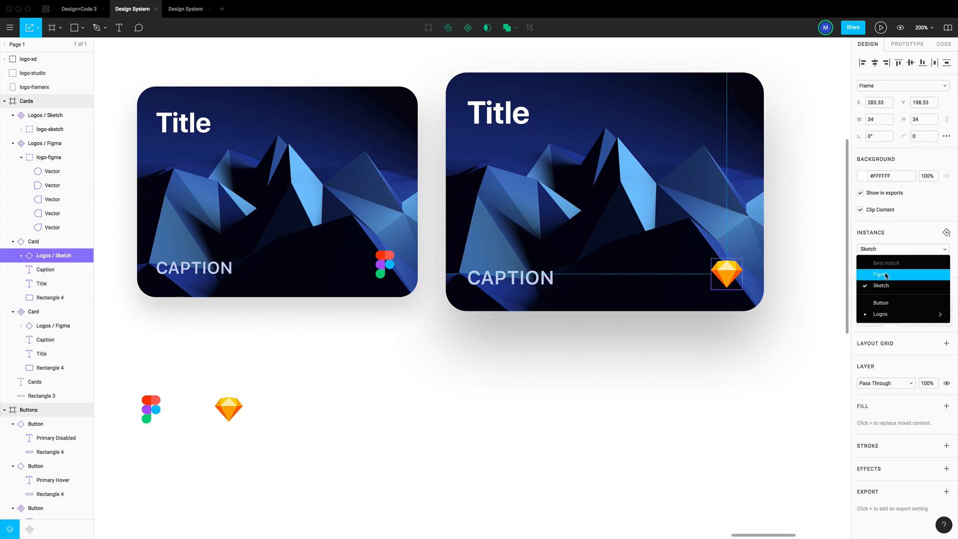
mouse_move(888, 316)
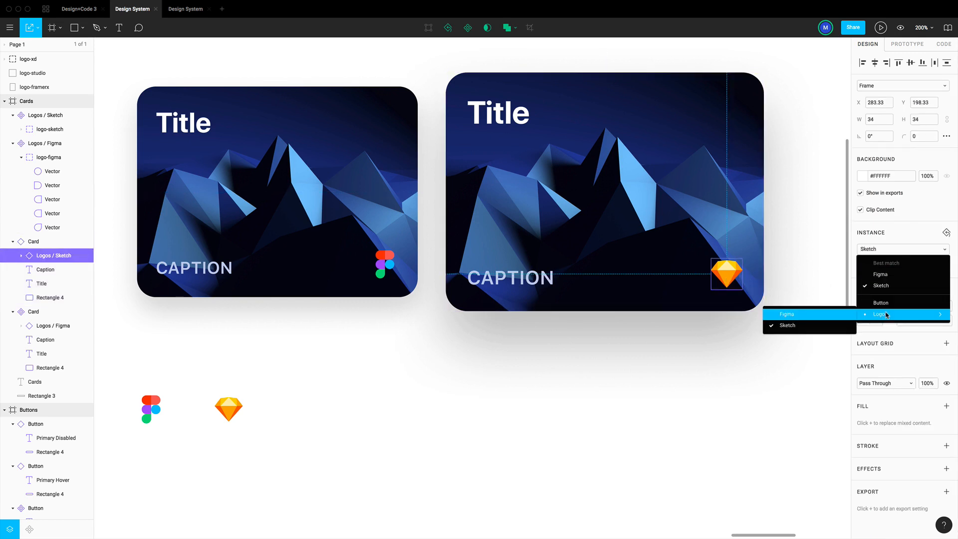
left_click(805, 314)
left_click(882, 250)
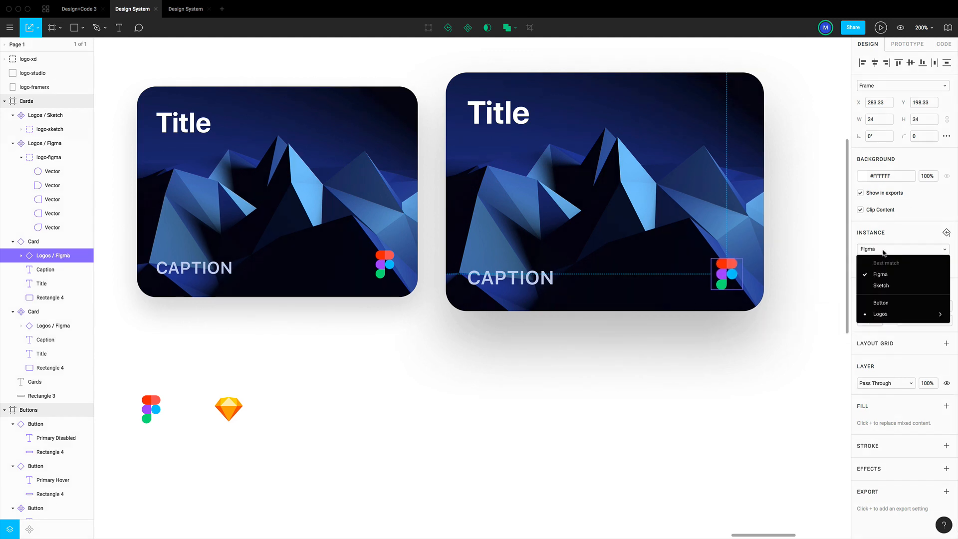
mouse_move(897, 319)
left_click(808, 325)
left_click(691, 402)
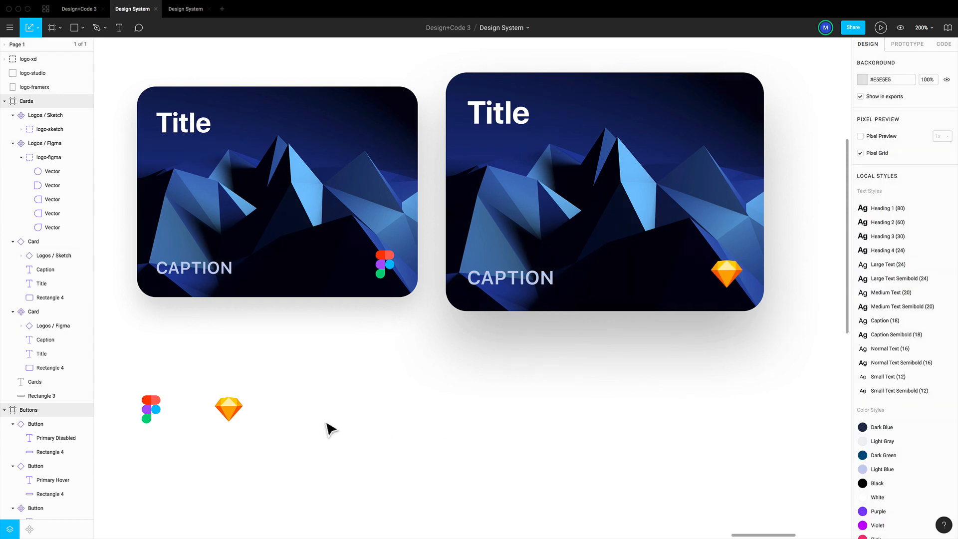
Move the Logos / Sketch component slightly toward the Figma logo and place a copy of it at X 260, Y 650
left_click(229, 407)
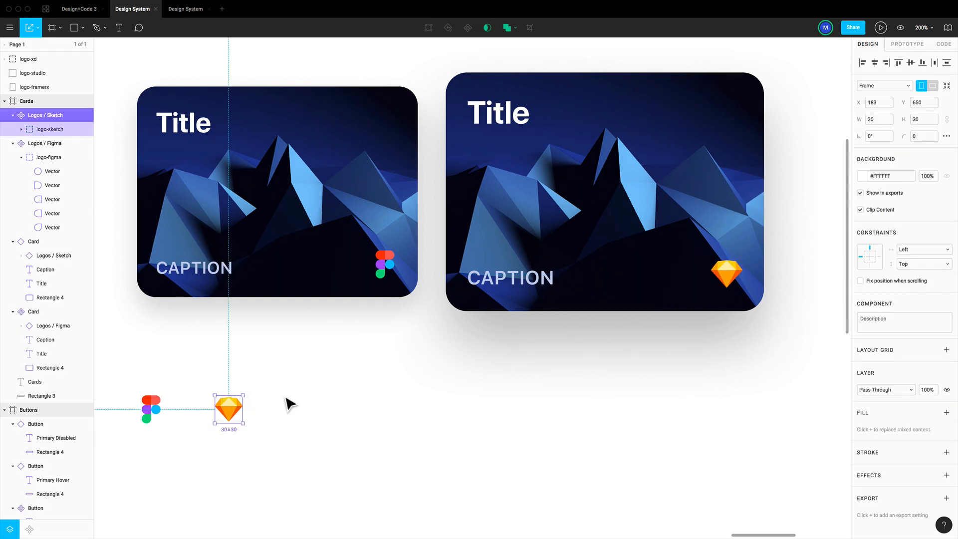
mouse_move(232, 409)
left_mouse_down("alt")
mouse_move(305, 410)
mouse_move(226, 409)
left_mouse_up("alt")
left_click(301, 409)
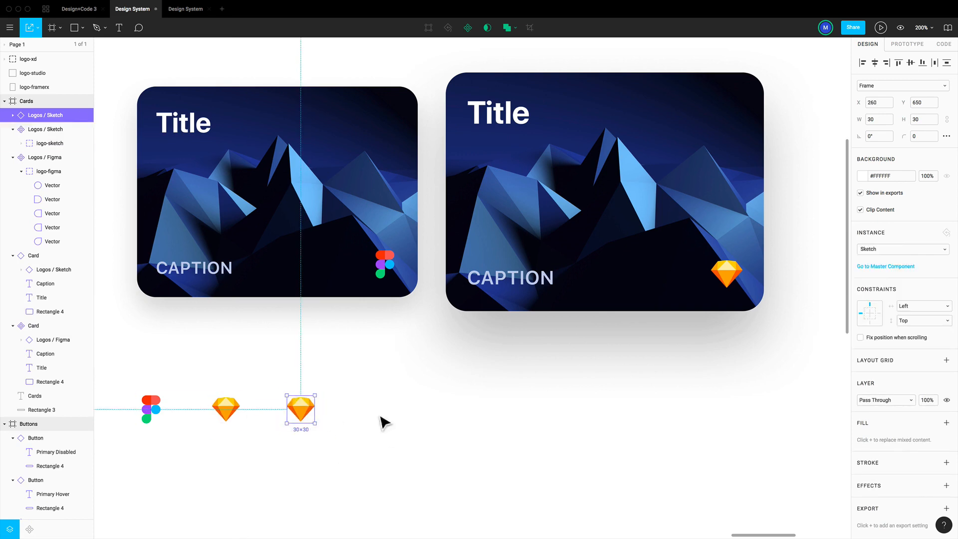
Detach the Logos / Sketch copy from its master and delete the logo inside it
left_click(13, 115)
left_click(50, 128)
key("Delete")
right_click(53, 127)
left_click(95, 287)
key("Delete")
Duplicate the empty frame twice along the logo row, with the first copy at X 340, Y 650
left_click_drag(306, 418, 381, 418, "alt")
key("super+d")
Move the Framer X logo into the first empty frame, scale it to about 23 × 31, and position it at X 3, Y 0
scroll(384, 418, "down", 5)
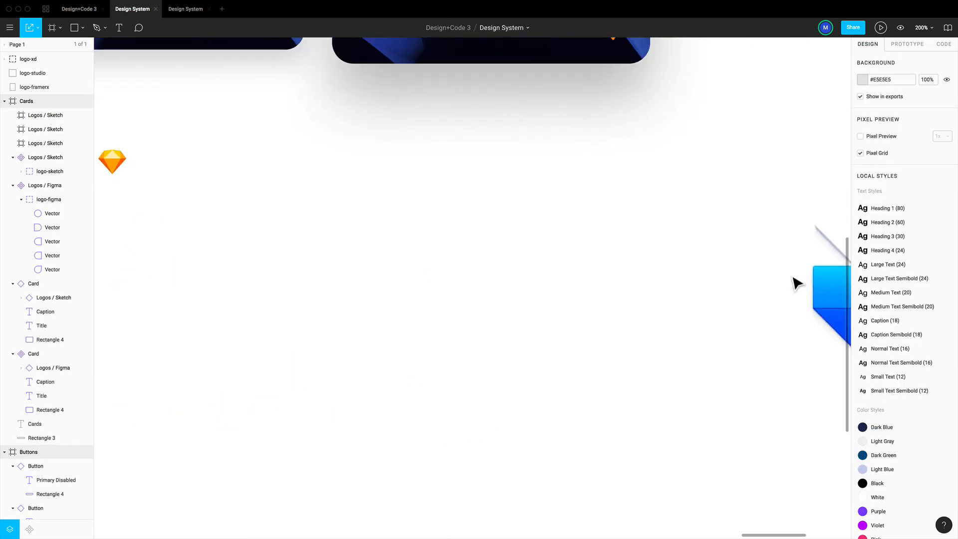
left_click_drag(841, 283, 176, 157)
left_click(870, 87)
type("0")
left_click_drag(240, 235, 196, 175)
key("Return")
key("super+plus")
left_click_drag(260, 286, 266, 286)
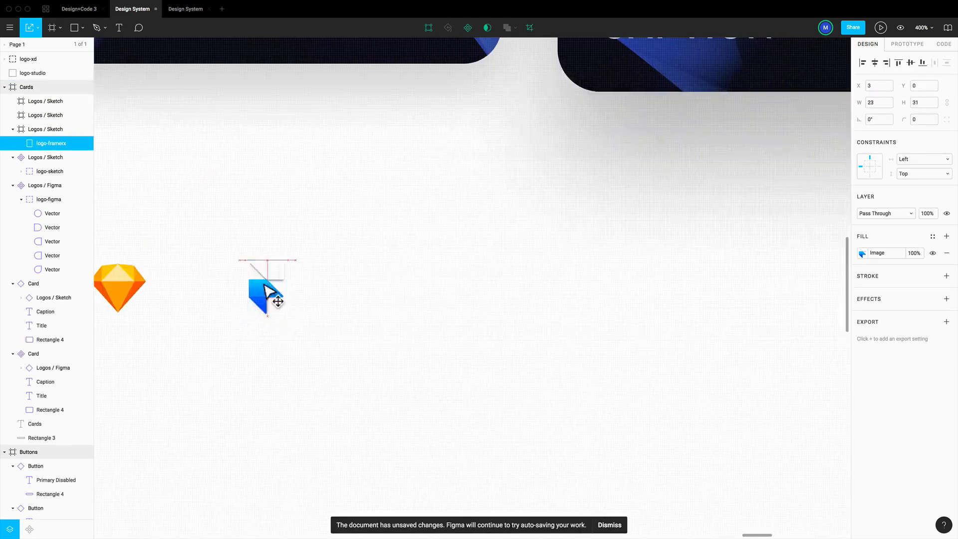
Cut the Studio logo and paste it into the second empty frame at X 0, Y 0, scaled to 30 × 30
key("super+minus")
scroll(483, 218, "down", 5)
left_click(483, 218)
key("super+x")
scroll(482, 218, "up", 5)
key("super+v")
left_click(877, 88)
type("0")
left_click_drag(693, 349, 584, 238, "shift")
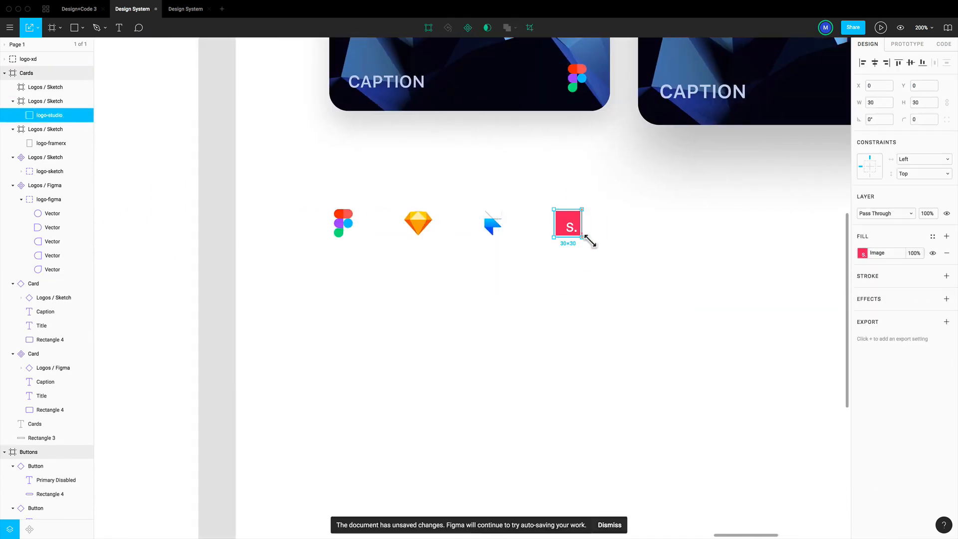
Cut the XD logo, paste it into the last empty frame, and scale it down to fit
key("super+x")
key("super+v")
left_click_drag(439, 312, 417, 296, "shift")
Rename the three new logo frames as Logos / Framer X, Logos / Studio and Logos / XD to match their logos
scroll(544, 307, "left", 5)
double_click(63, 130)
type("Framer X")
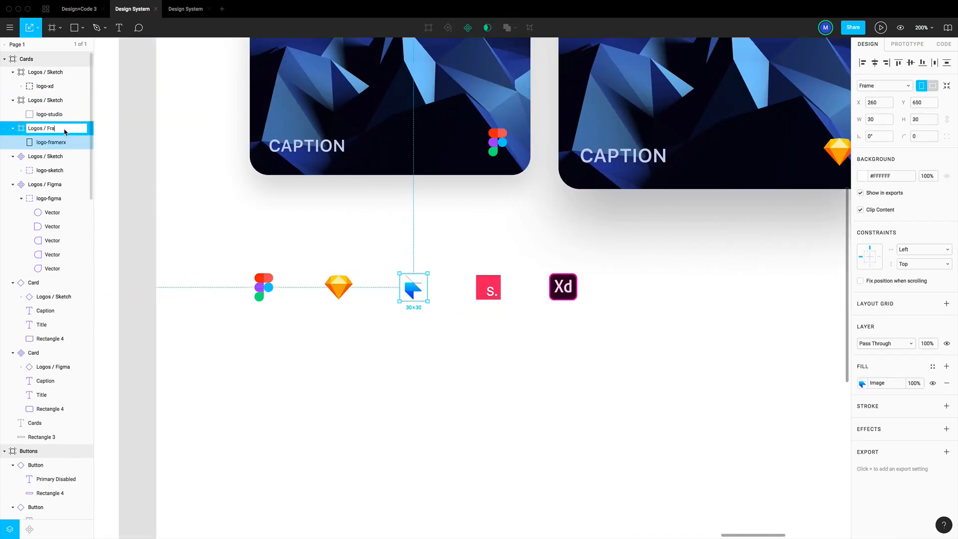
double_click(51, 101)
type("Studio")
double_click(52, 74)
type("XD")
scroll(429, 252, "up", 1)
left_click(555, 338)
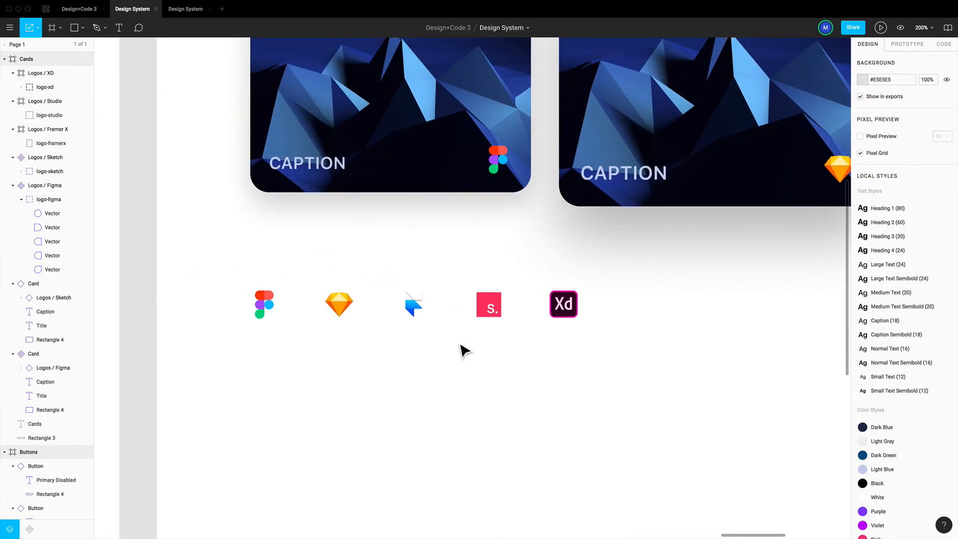
Turn the Logos / Framer X and Logos / Studio frames into components
left_click(414, 293)
left_click(468, 27)
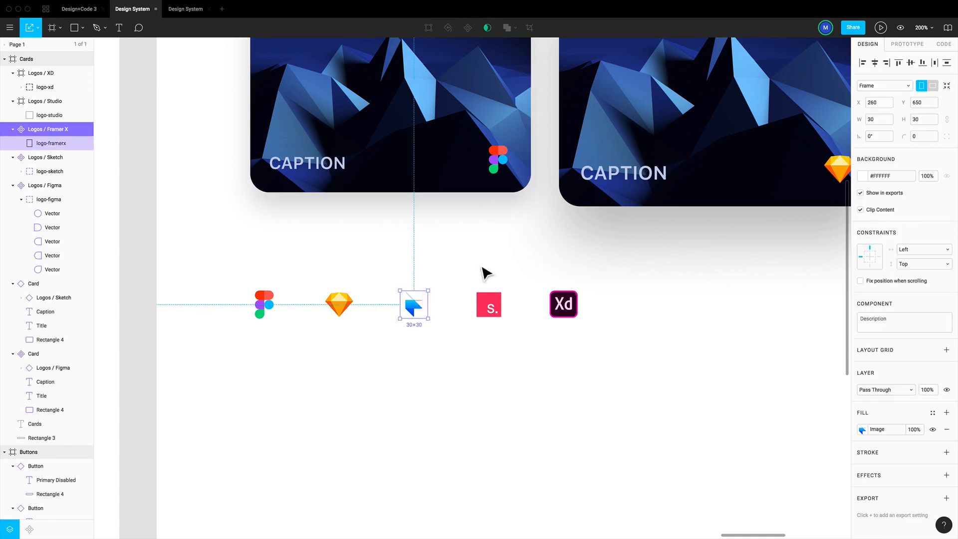
left_click(489, 302)
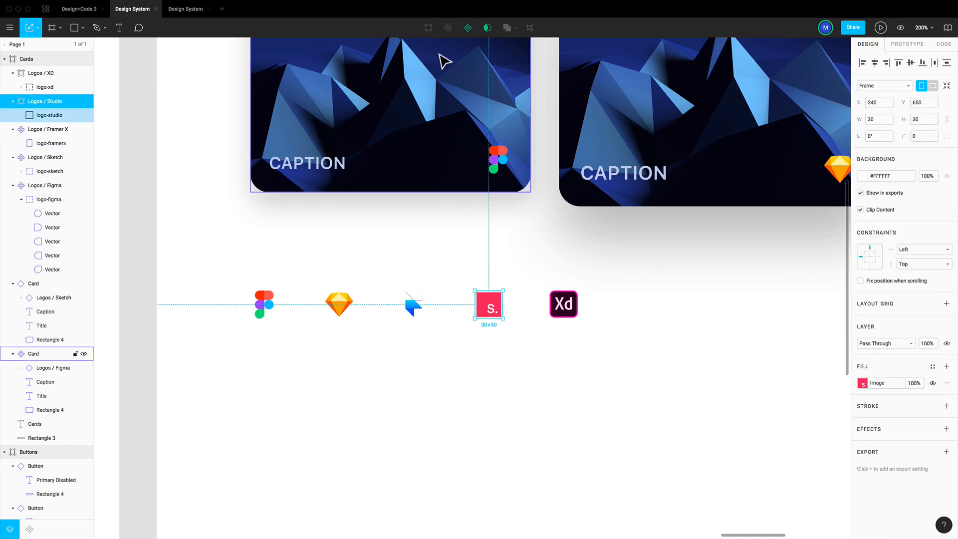
left_click(468, 28)
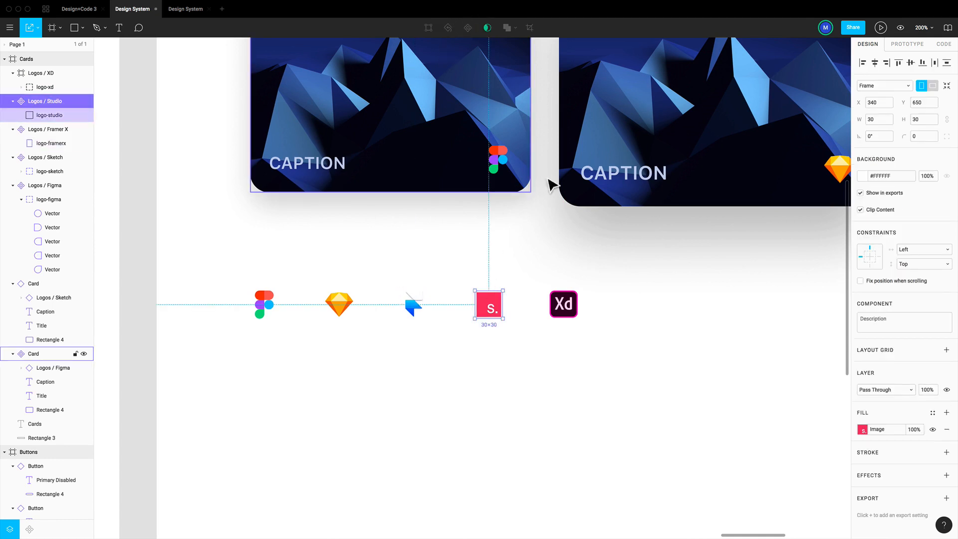
Turn the Logos / XD frame into a component and clear the selection
left_click(563, 303)
left_click(468, 28)
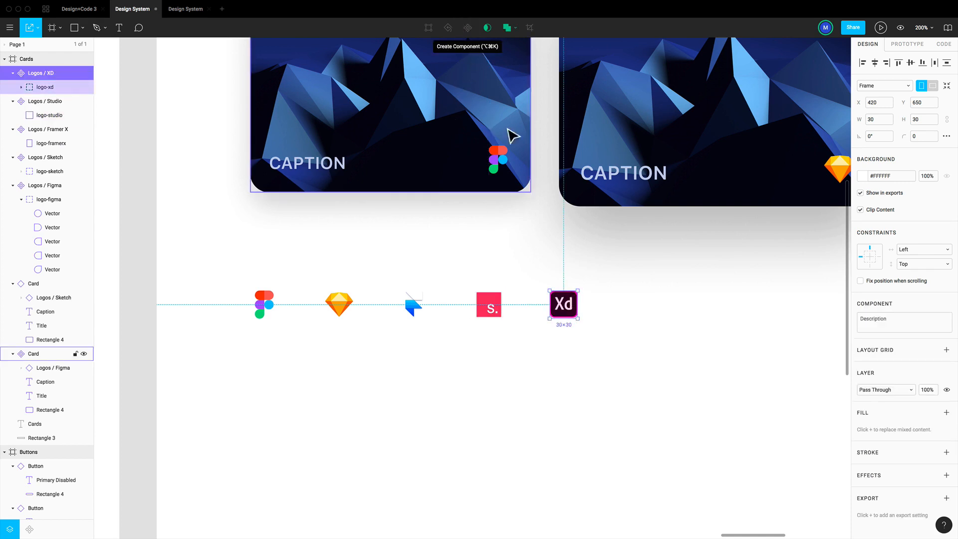
scroll(639, 280, "right", 5)
scroll(635, 276, "right", 2)
left_click(636, 276)
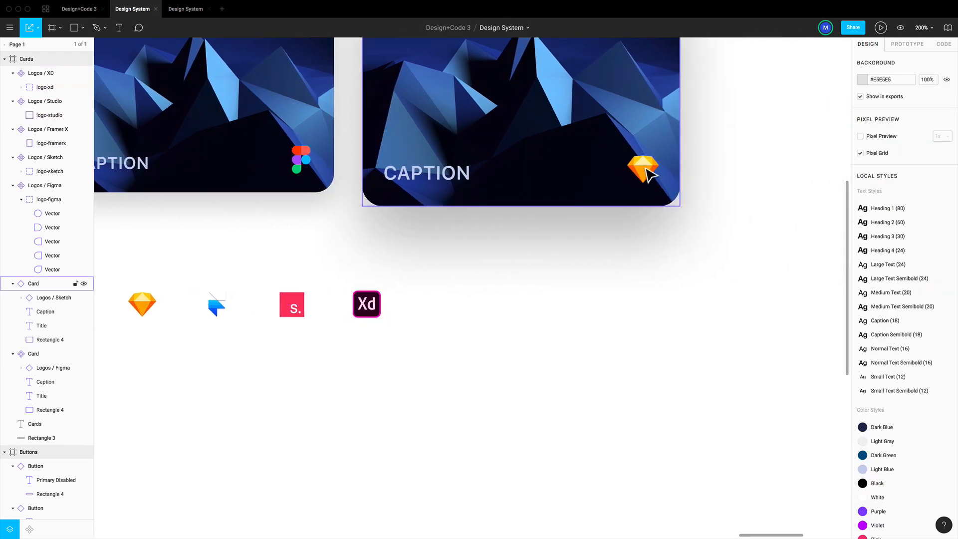
Examine the swap options for the Sketch logo instance in the larger card, including the Logos group, without changing it
double_click(647, 171)
left_click(870, 251)
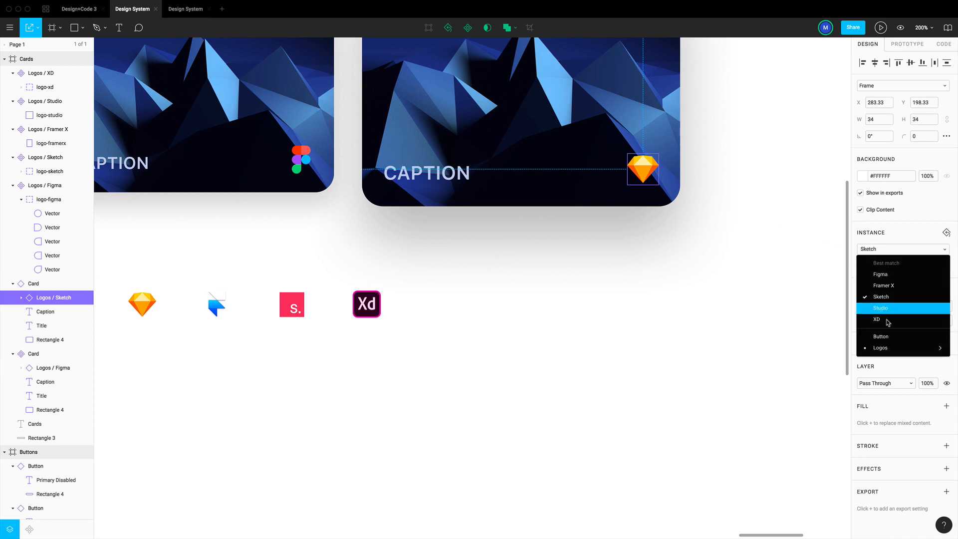
mouse_move(890, 351)
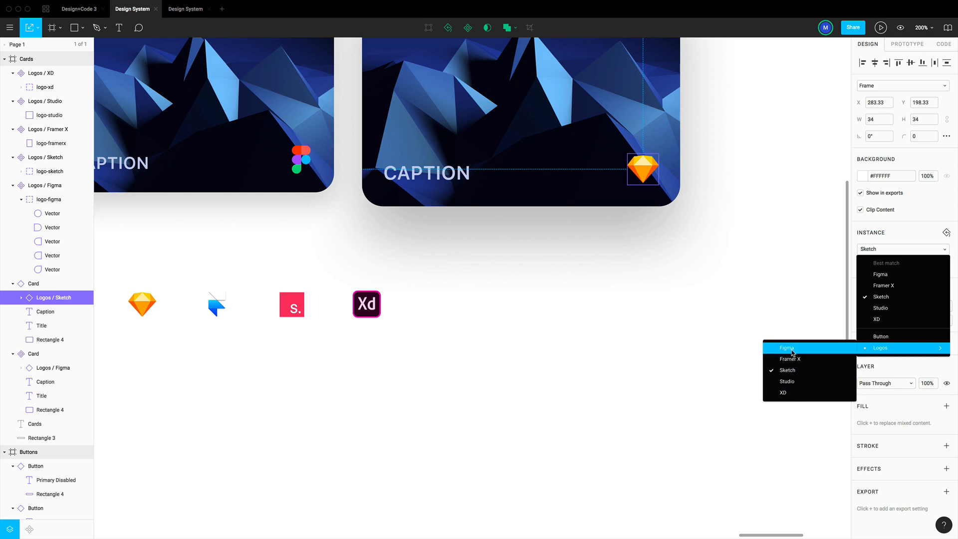
left_click(635, 299)
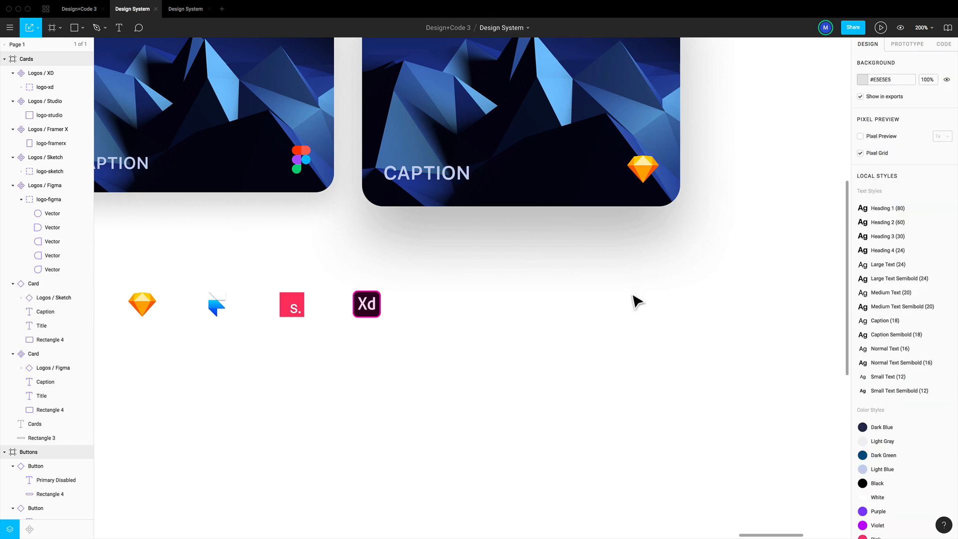
Inspect the current file's Design System entry in the team library and close the library
scroll(635, 299, "left", 2)
scroll(326, 393, "up", 3)
key("super+minus")
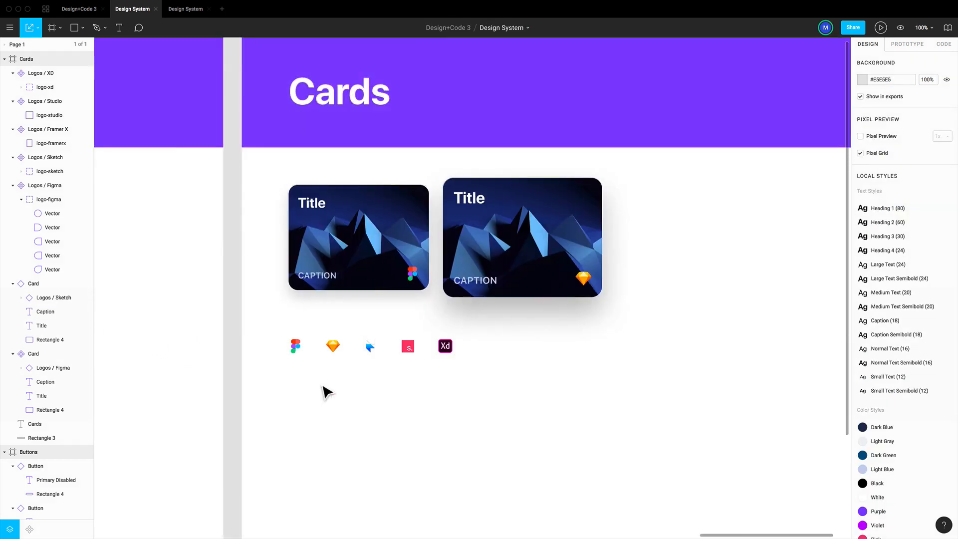
scroll(454, 264, "right", 2)
scroll(573, 239, "right", 2)
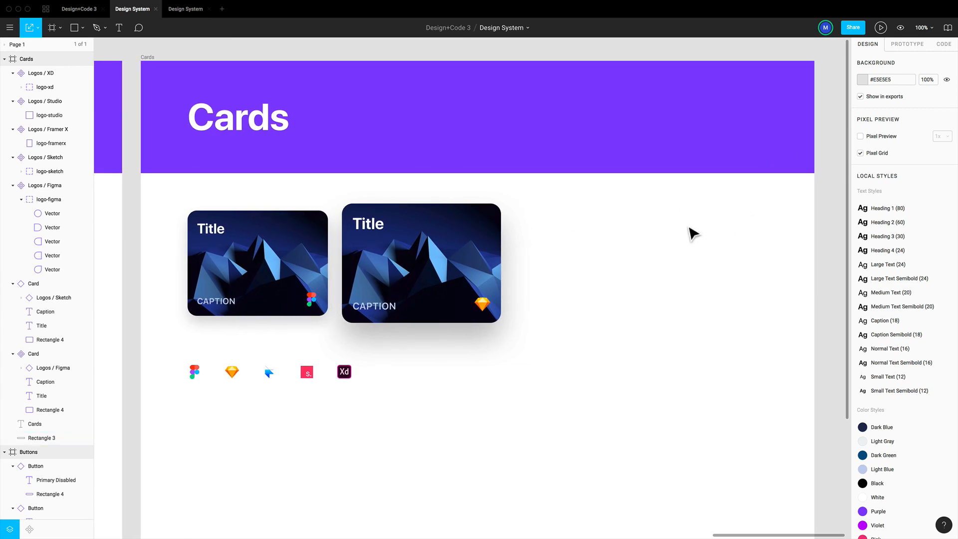
left_click(947, 28)
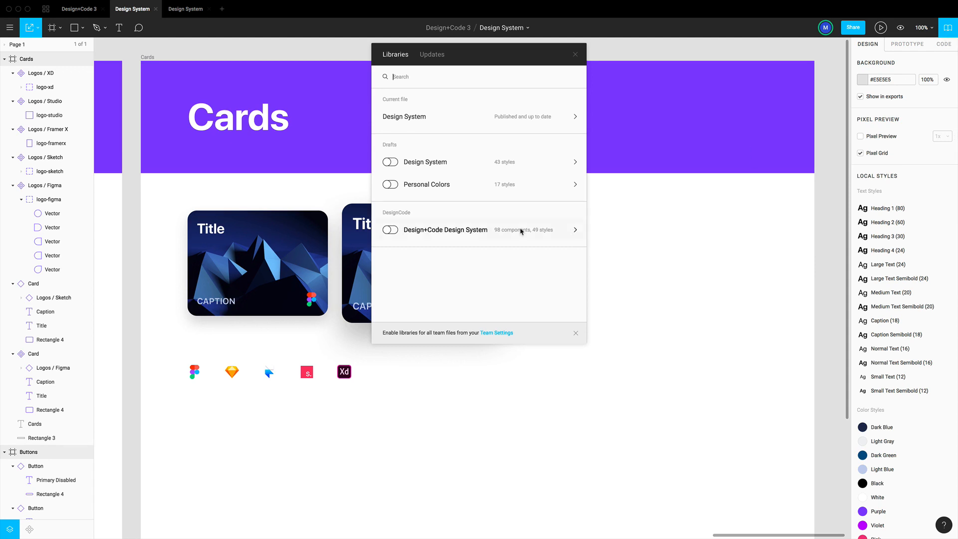
left_click(478, 121)
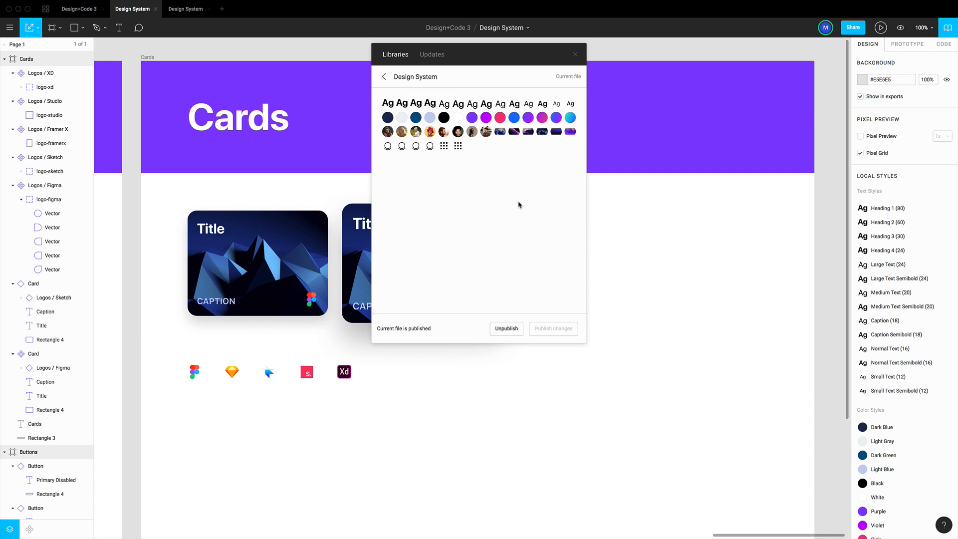
left_click(575, 55)
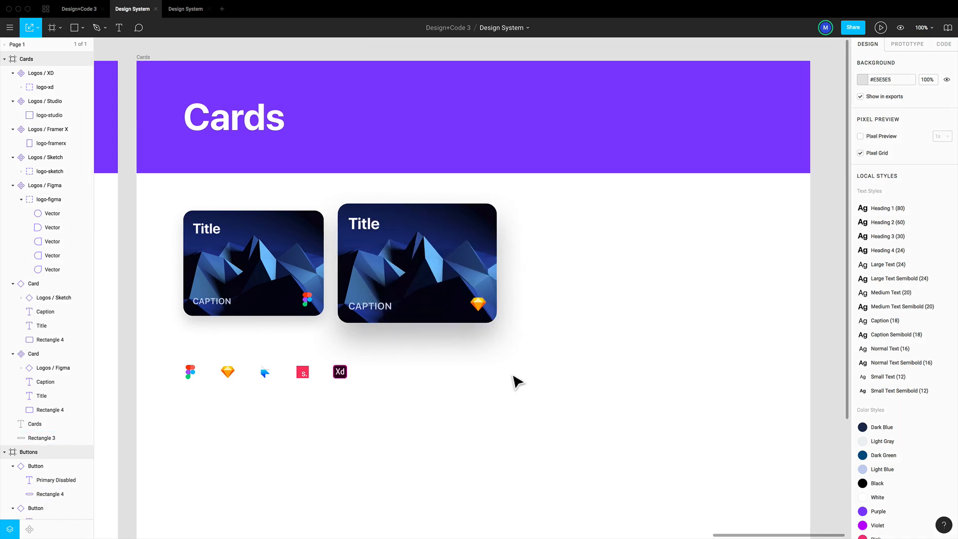
Add a new page to the file and name it Web
scroll(516, 382, "right", 5)
scroll(449, 369, "left", 2)
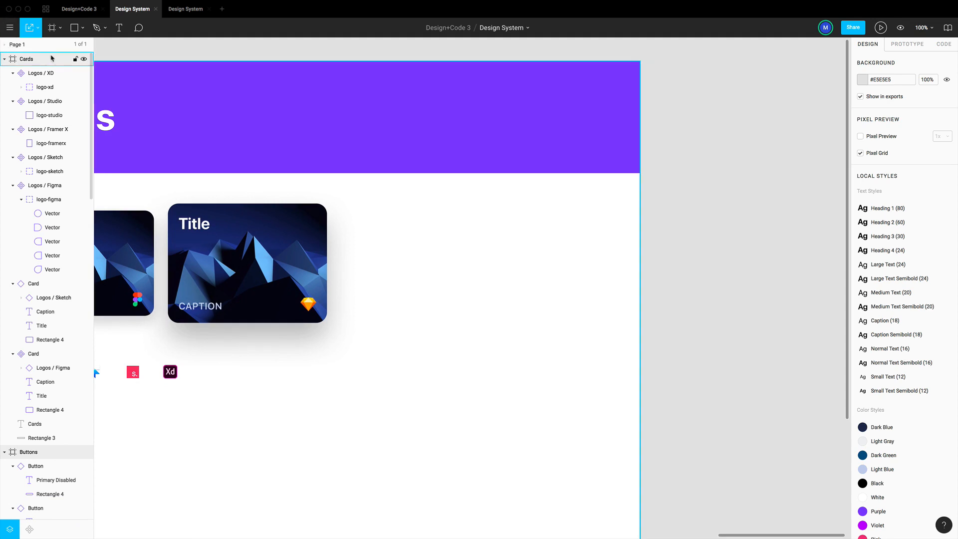
left_click(5, 44)
left_click(84, 45)
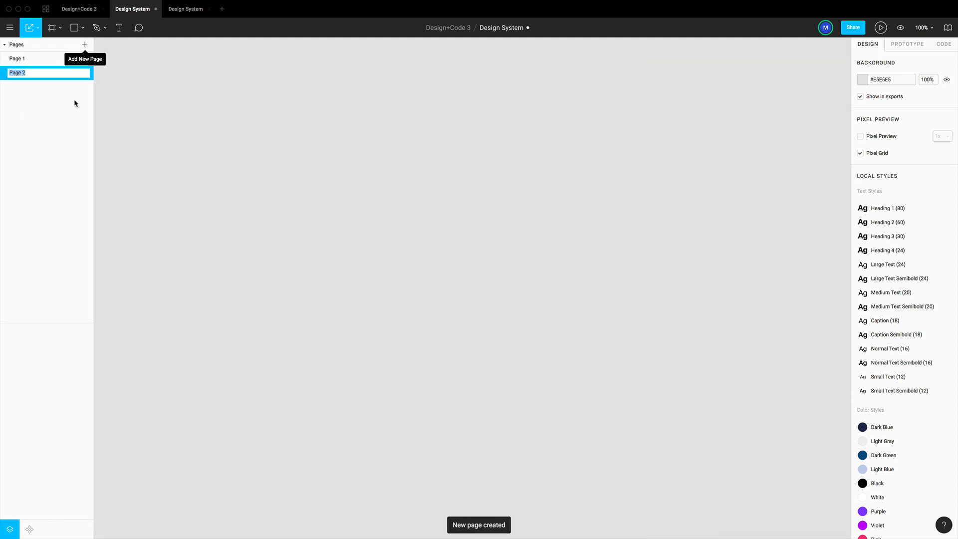
type("Web")
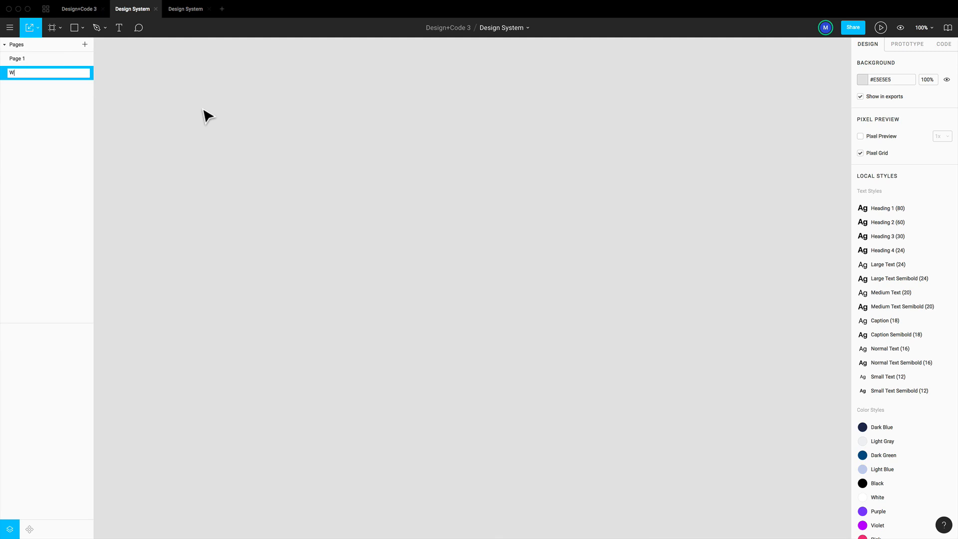
key("Return")
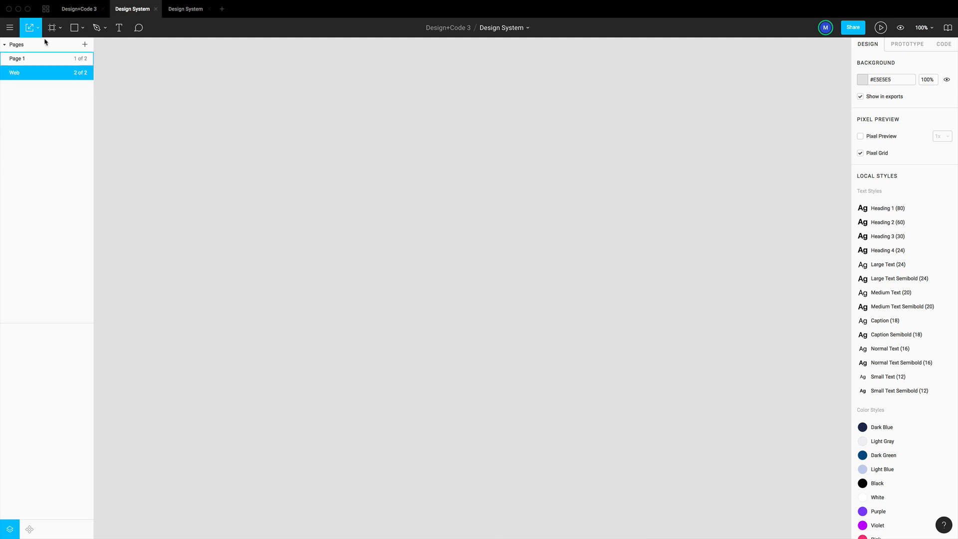
Add a MacBook Pro frame to the Web page and place a Card component instance near its centre, at about X 563, Y 343
key("f")
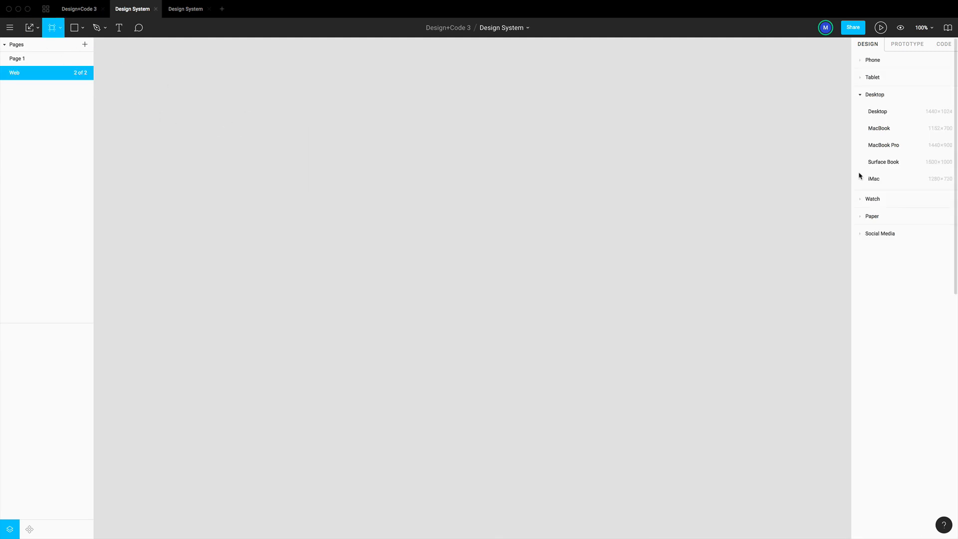
left_click(881, 148)
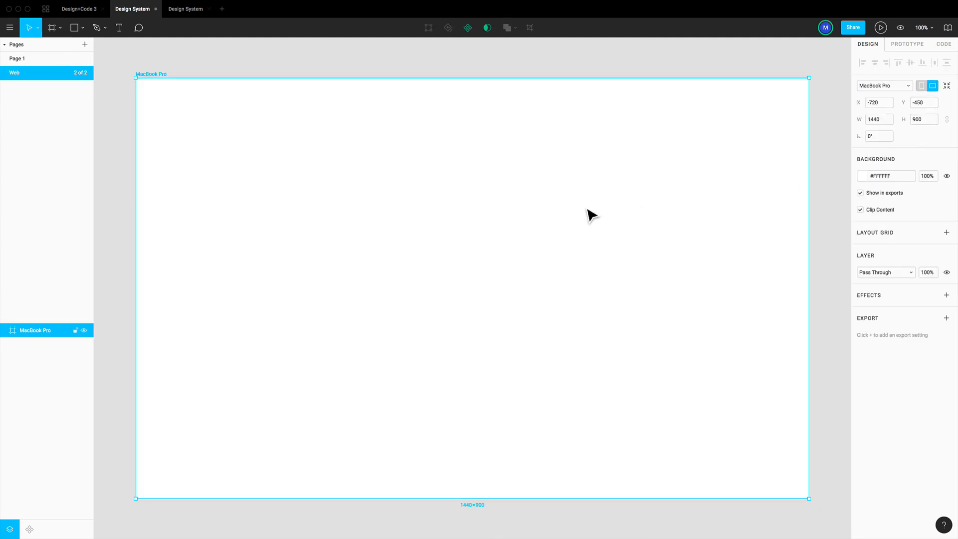
left_click(29, 529)
left_click(6, 75)
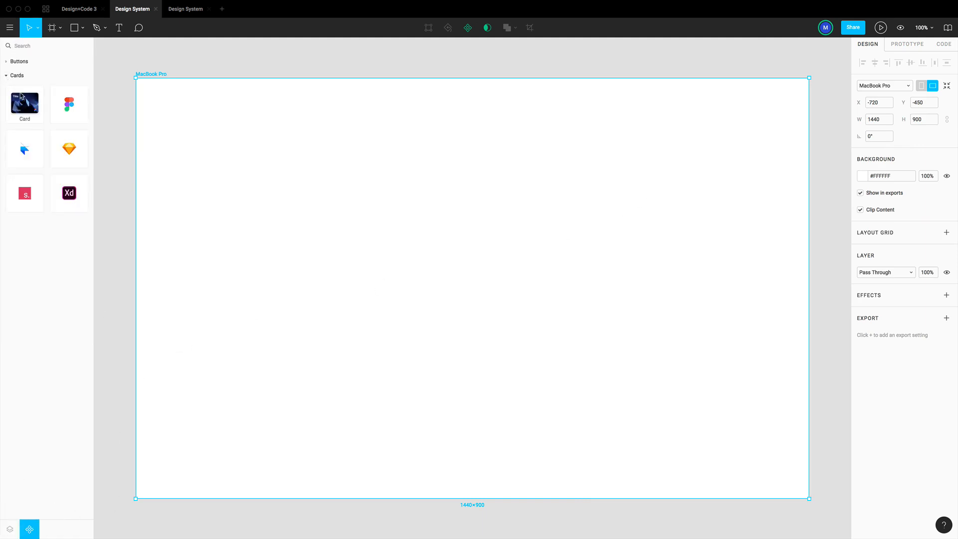
left_click_drag(25, 103, 455, 272)
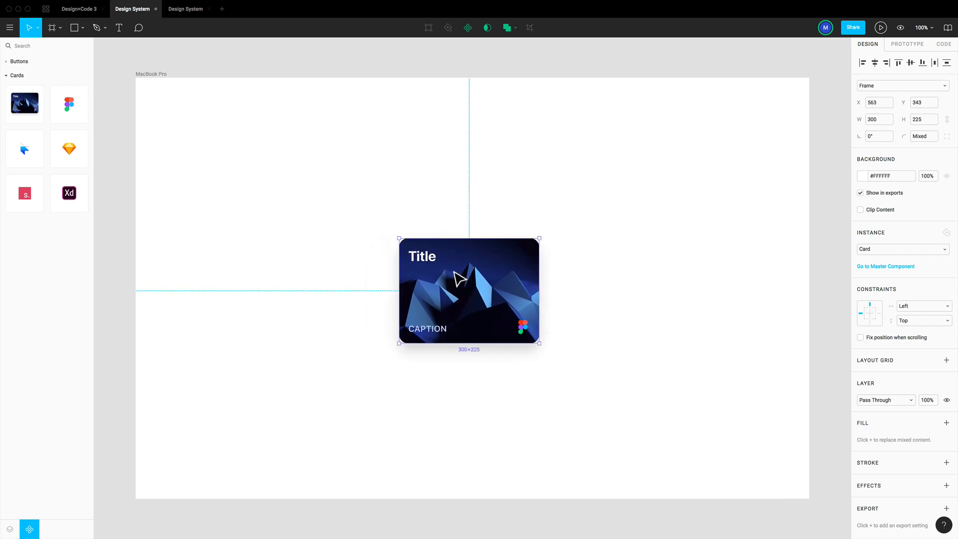
scroll(456, 272, "right", 1)
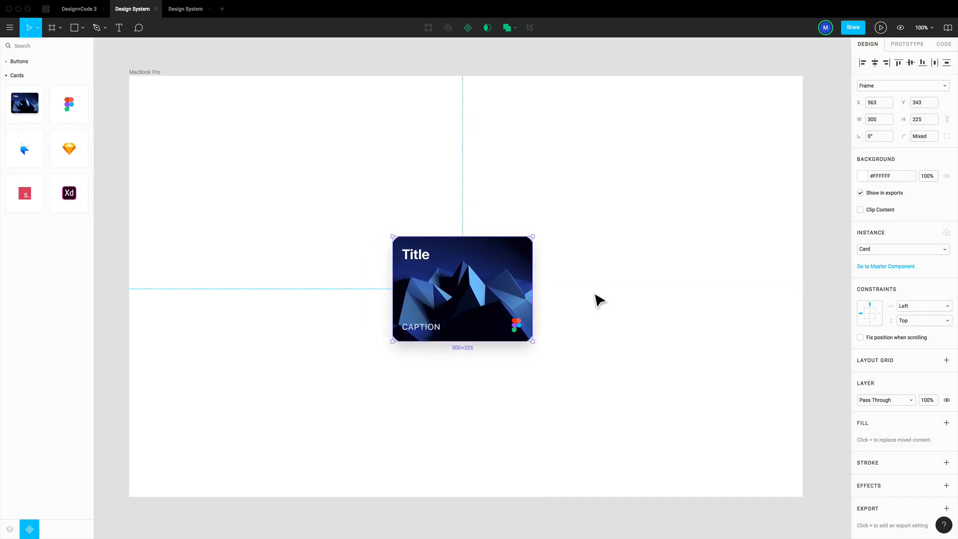
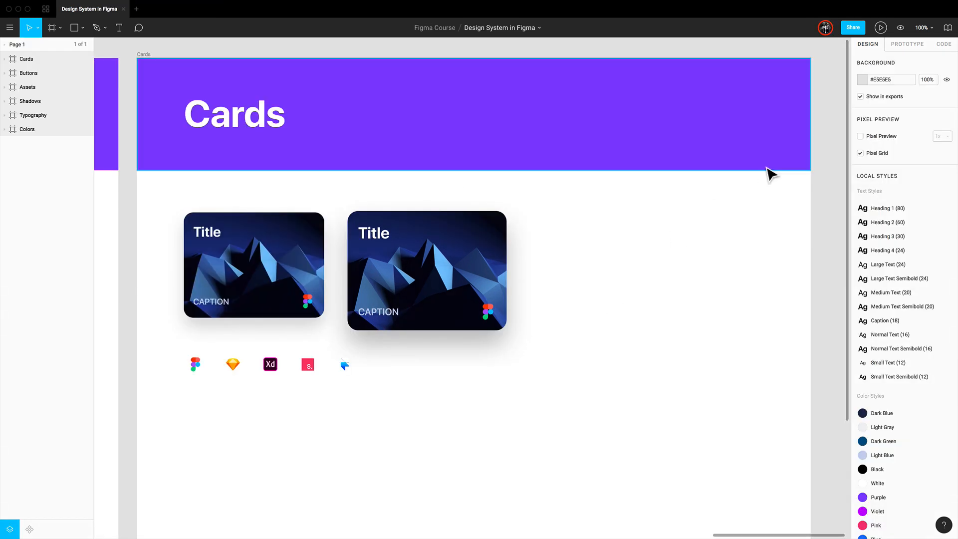
Review the styles and the Buttons and Cards components published in the Design System in Figma library entry
left_click(948, 27)
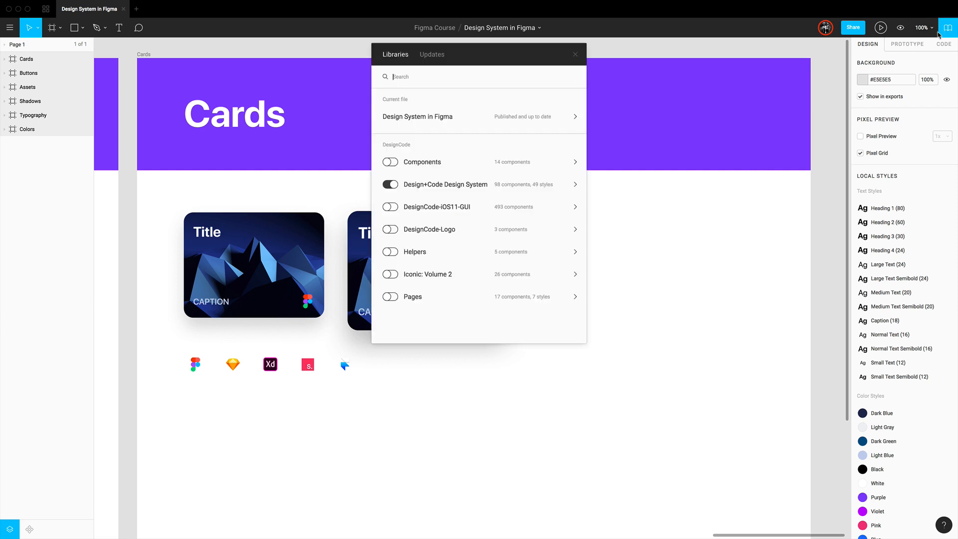
left_click(429, 118)
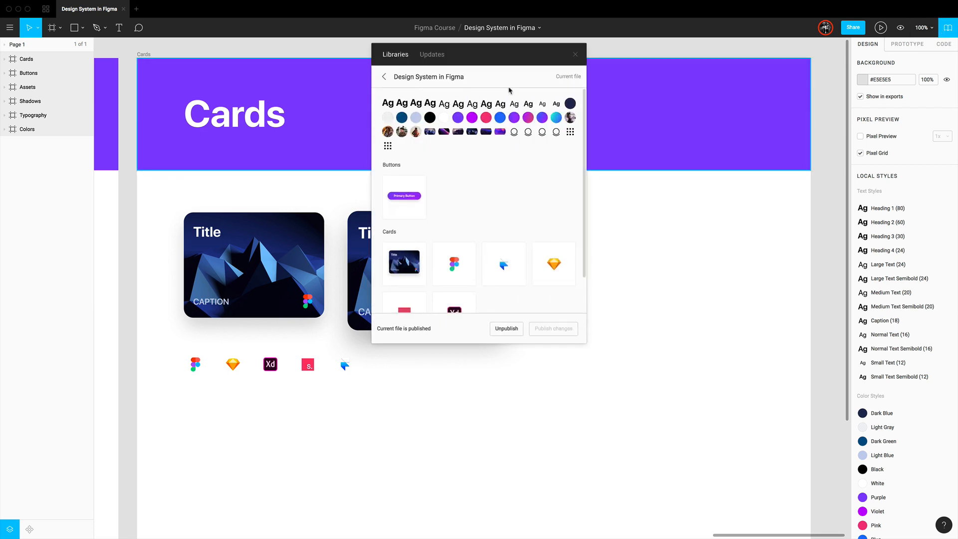
scroll(511, 171, "down", 2)
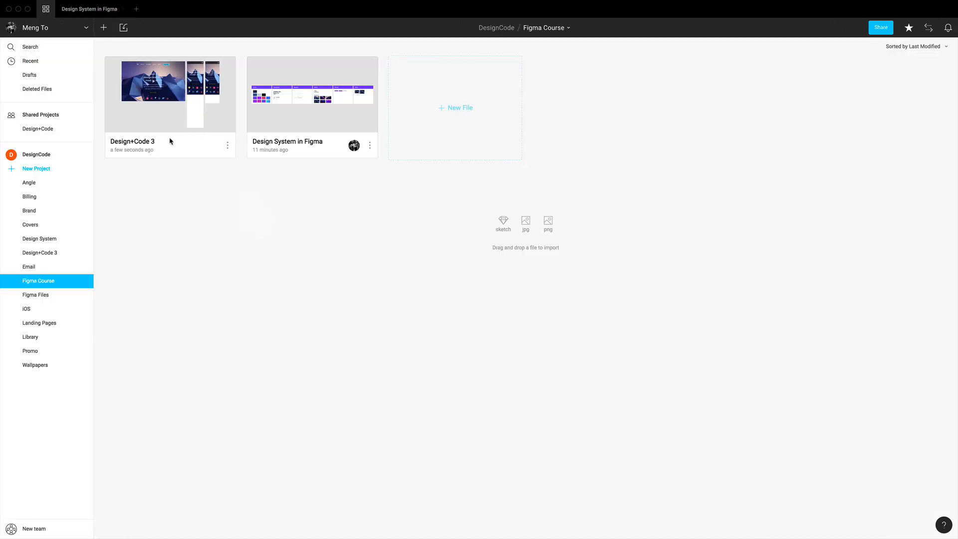
Open the Design+Code 3 file and enable the Design System in Figma library for it
double_click(166, 124)
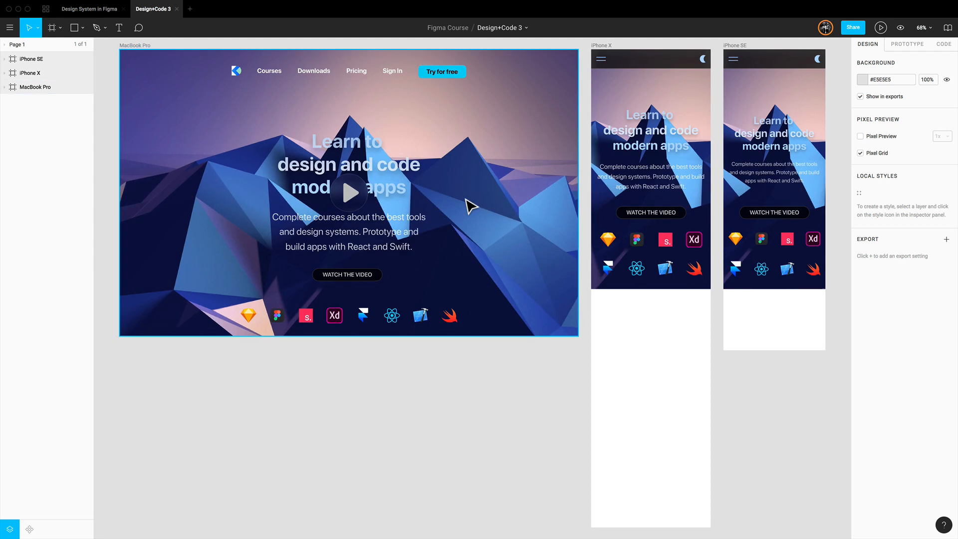
scroll(469, 204, "left", 1)
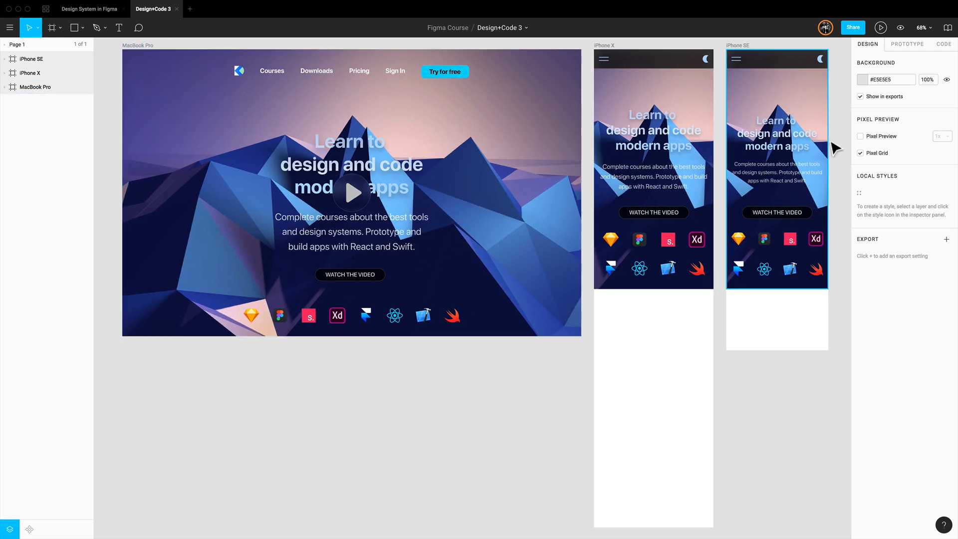
left_click(947, 28)
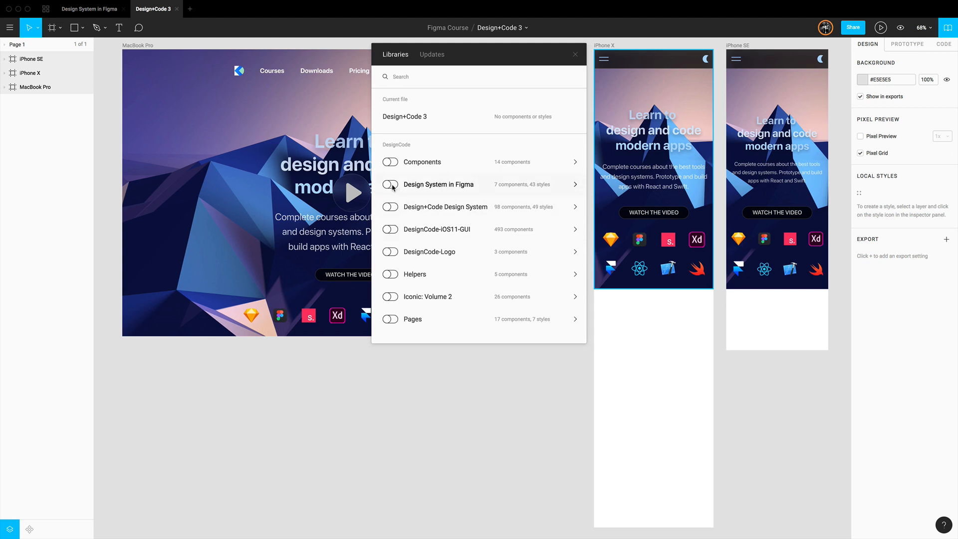
left_click(391, 185)
Examine the enabled library's styles and its Buttons and Cards components, and close the library window
left_click(445, 185)
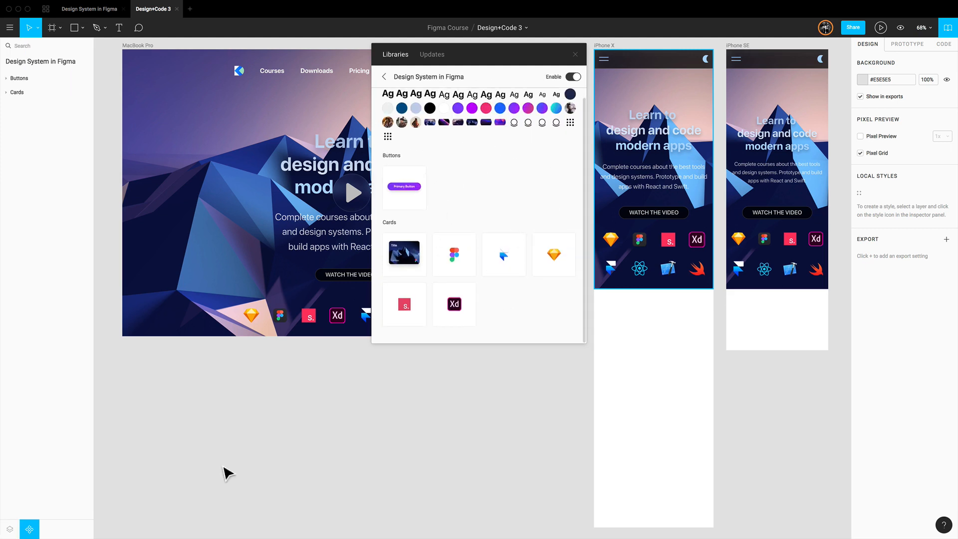
scroll(225, 471, "down", 1)
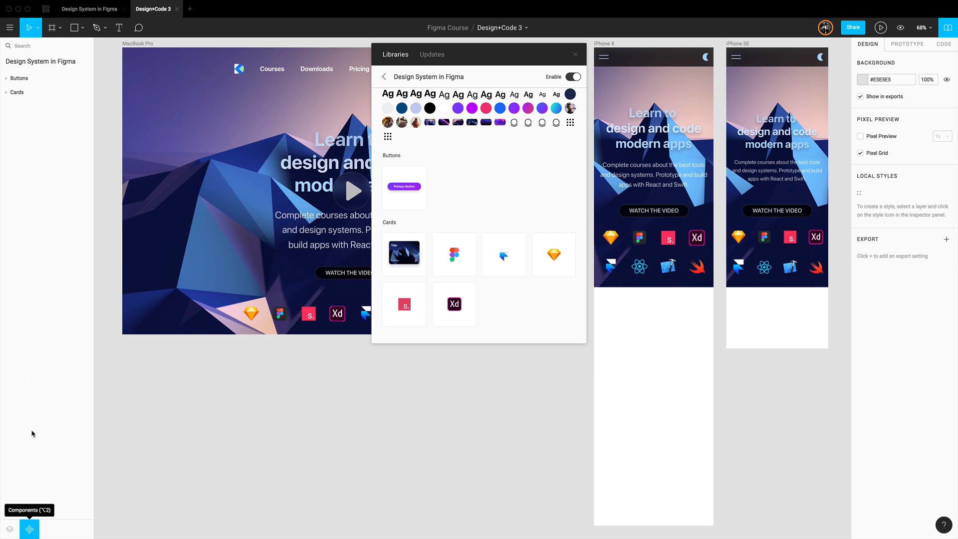
left_click(8, 94)
left_click(7, 79)
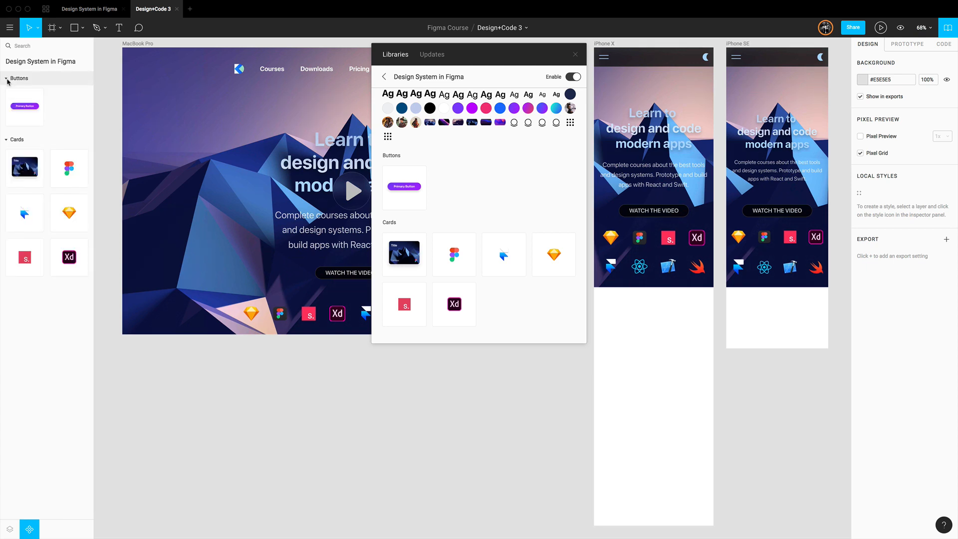
left_click(7, 79)
left_click(9, 93)
left_click(10, 527)
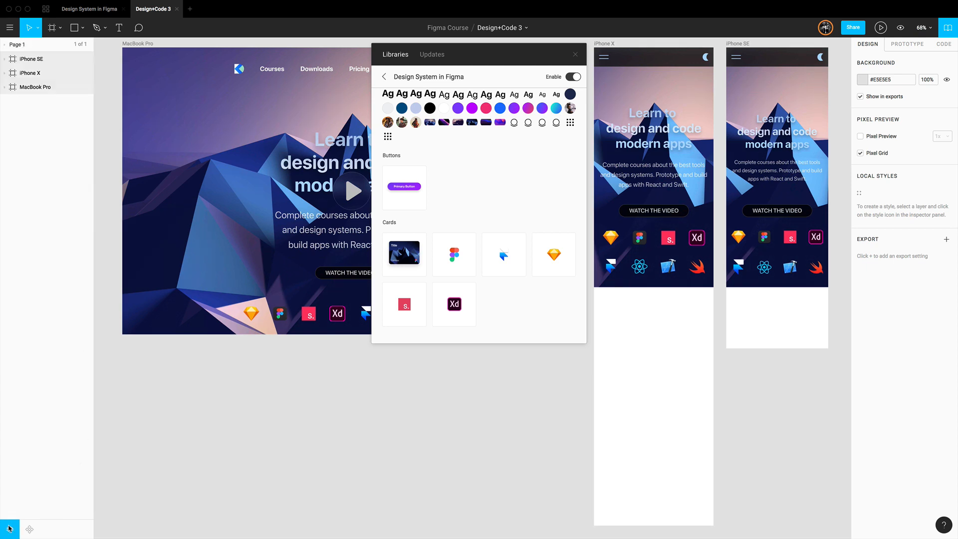
left_click(575, 54)
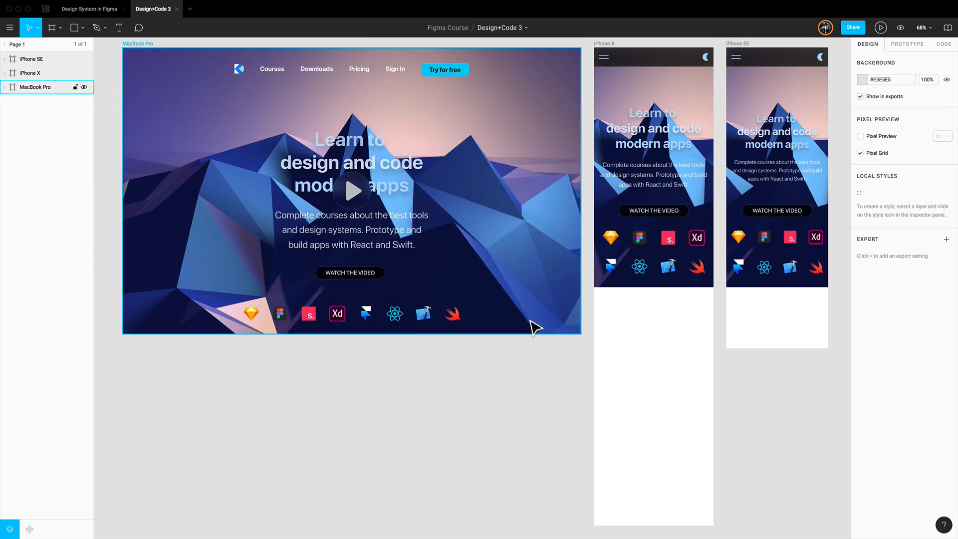
Extend the MacBook Pro frame downward to a height of about 1957, making room below the hero section
left_click(138, 44)
scroll(257, 299, "down", 3)
left_click_drag(258, 189, 251, 529)
scroll(252, 254, "up", 3)
scroll(253, 252, "left", 2)
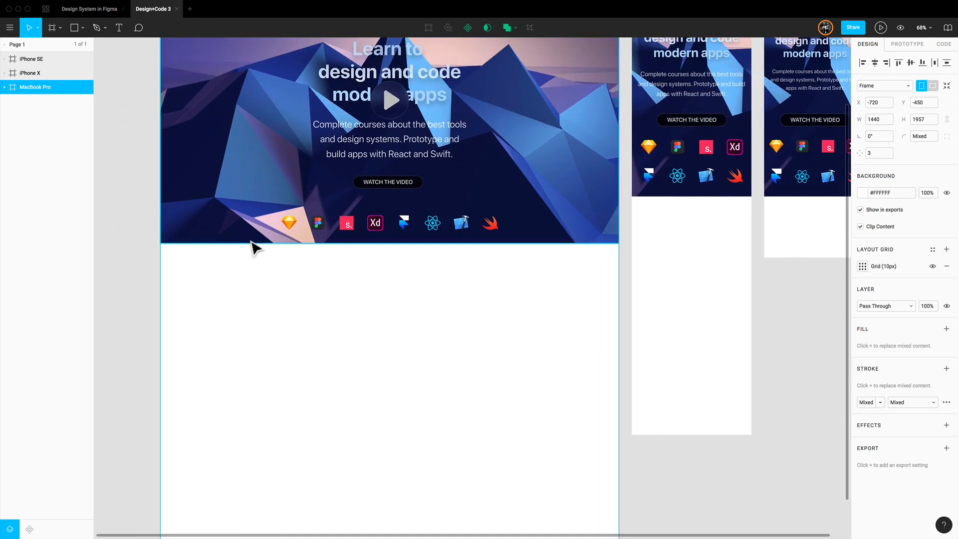
key("shift+0")
scroll(260, 244, "left", 3)
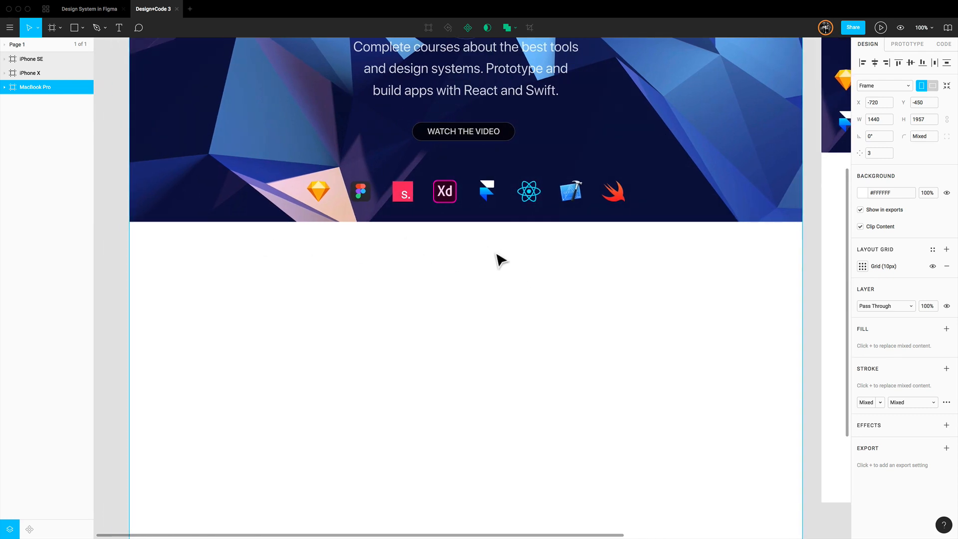
Place a Primary Button instance just below the hero image at X 610, Y 940
left_click(29, 528)
left_click(11, 78)
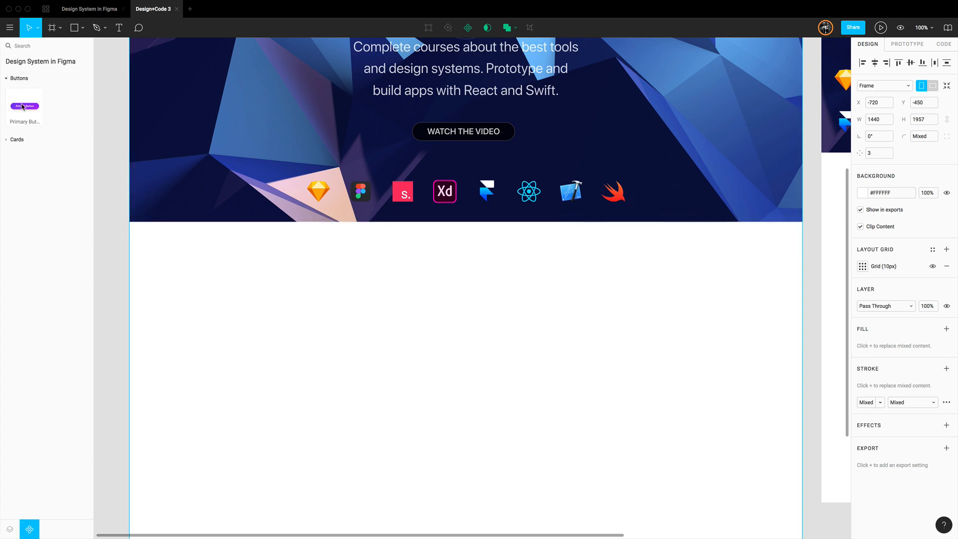
left_click_drag(22, 111, 479, 264)
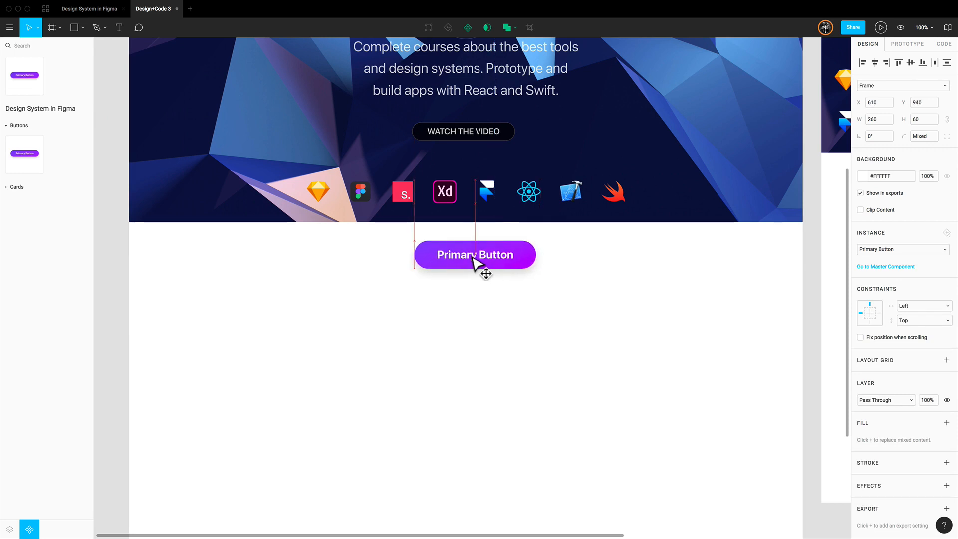
key("alt")
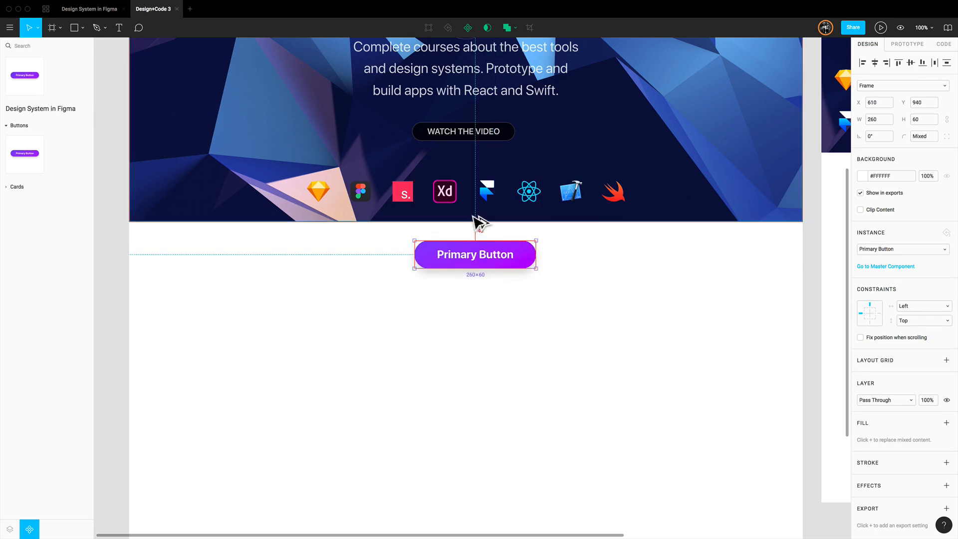
Change the button instance's label to "Try for free"
double_click(486, 263)
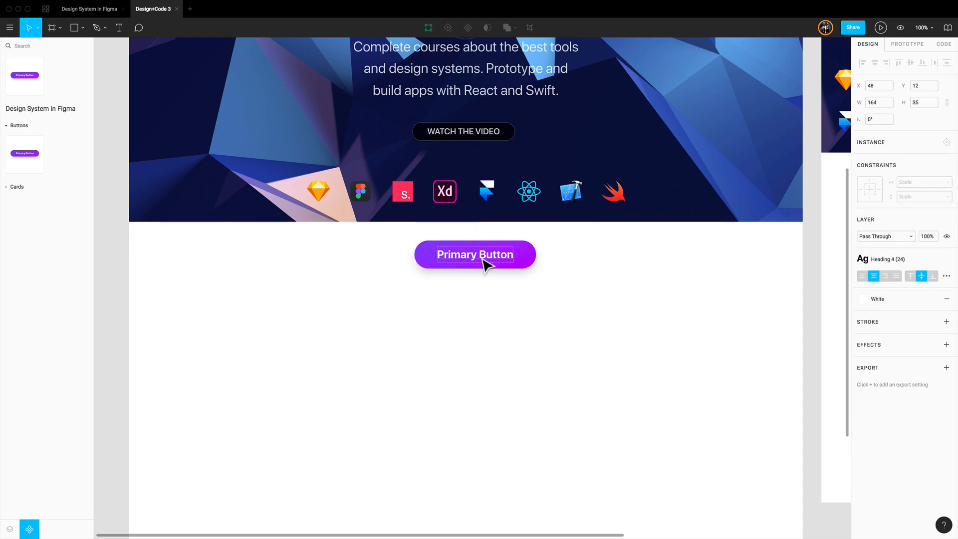
key("Return")
type("Try fo")
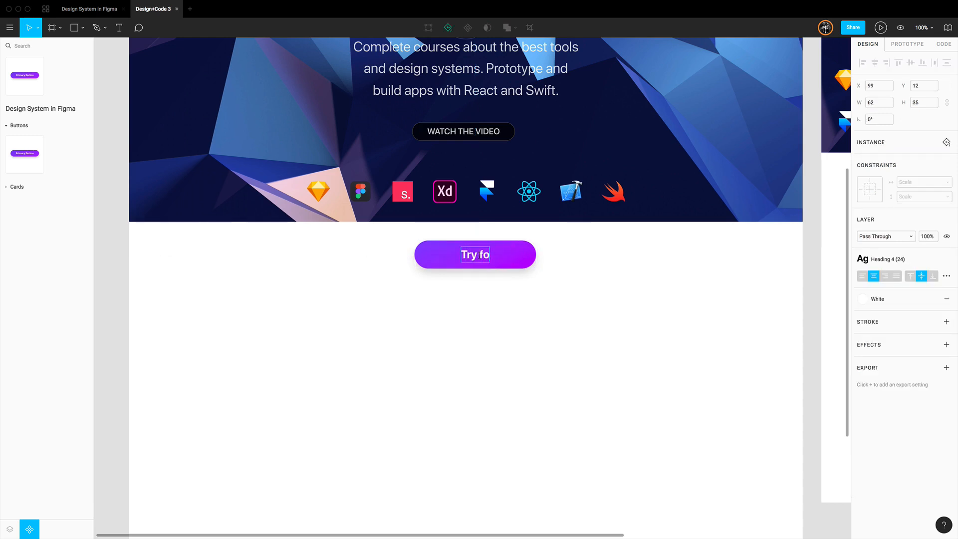
type("r free")
left_click(558, 292)
scroll(523, 335, "up", 1)
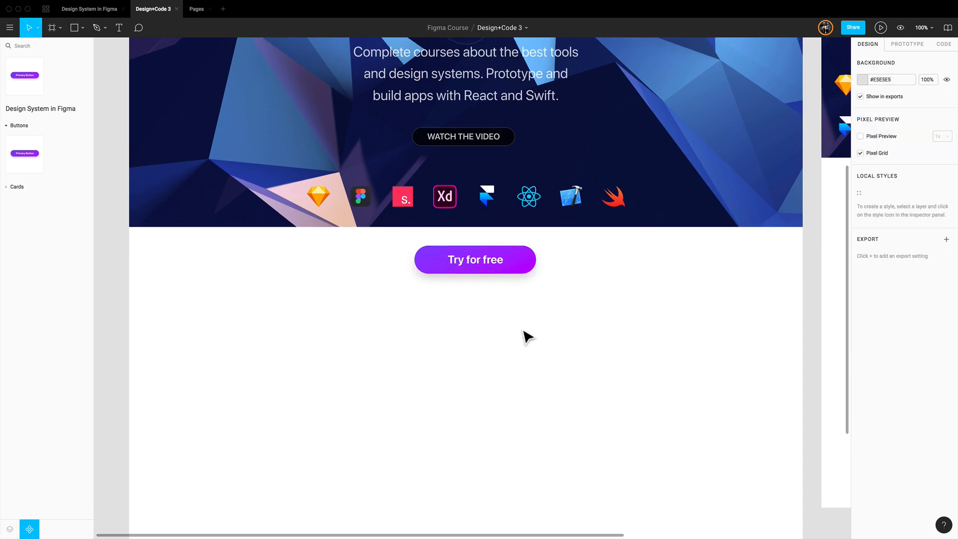
Add the text "Get 7 days free trial" centred under the Try for free button at X 634, Y 1020
key("t")
left_click(474, 295)
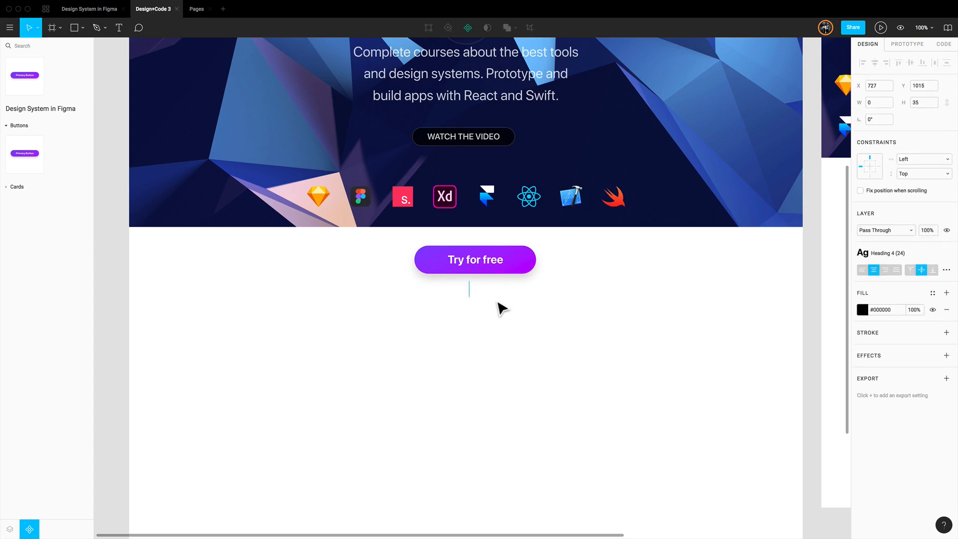
type("get 7 days free trial")
key("Escape")
double_click(428, 293)
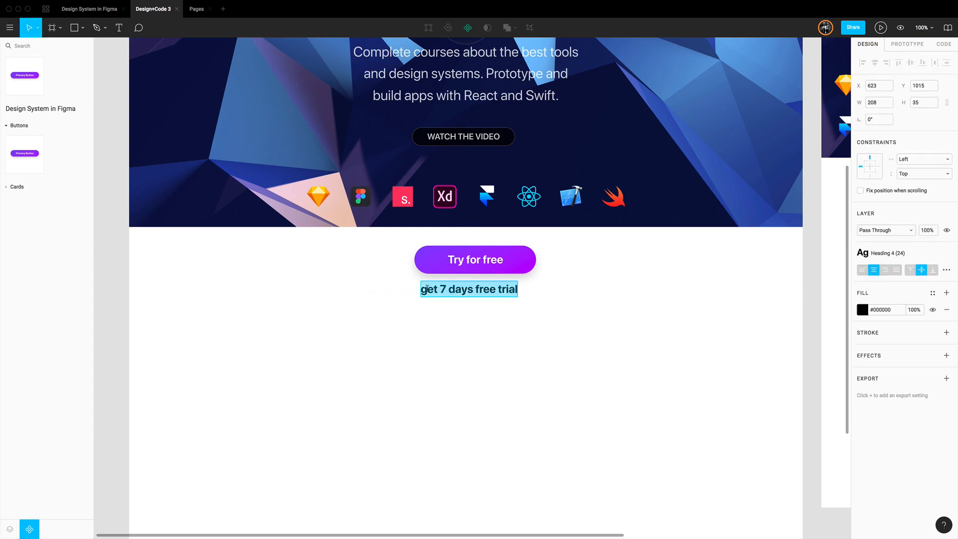
left_click(429, 293)
key("BackSpace")
type("G")
key("Escape")
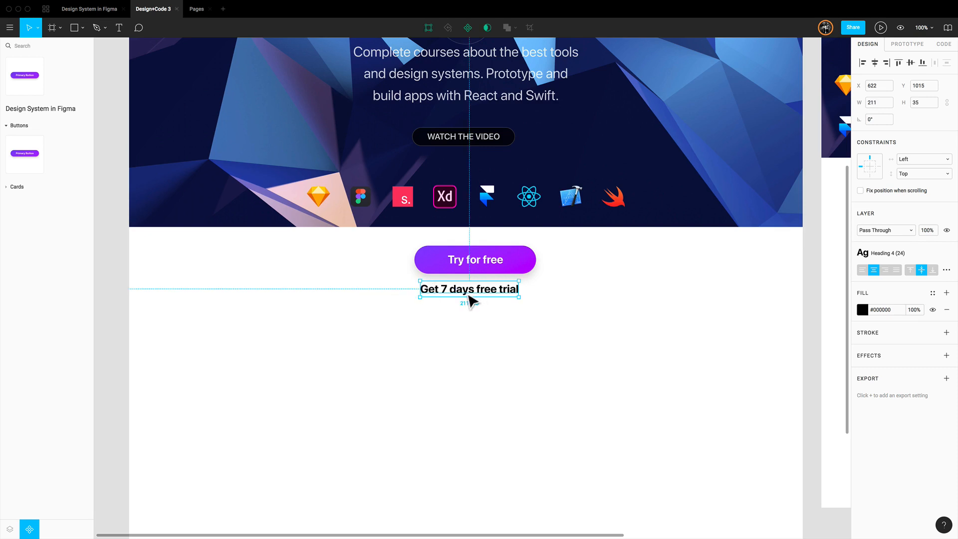
left_click_drag(471, 299, 481, 310)
Apply the Caption Semibold (18) text style and the Light Blue colour style to the trial text
left_click(896, 253)
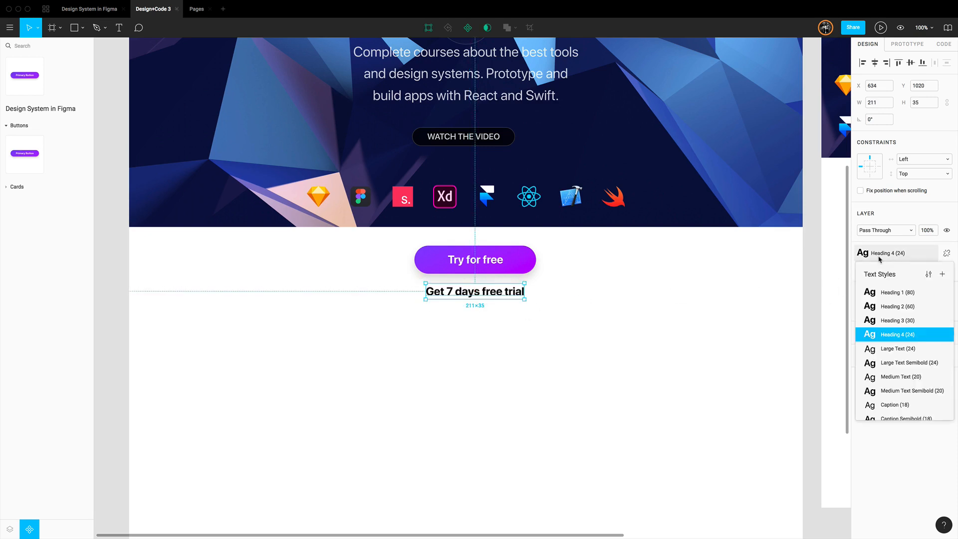
scroll(913, 382, "down", 3)
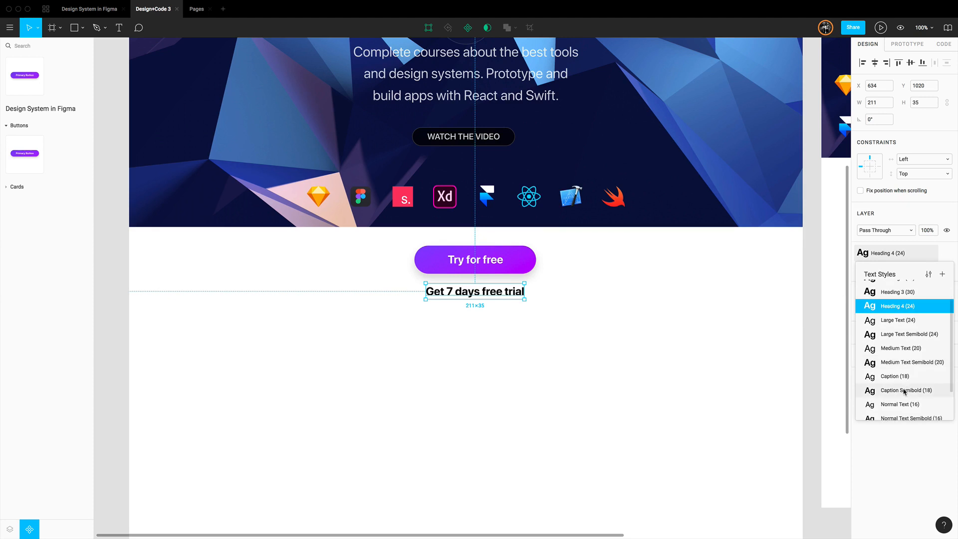
left_click(902, 391)
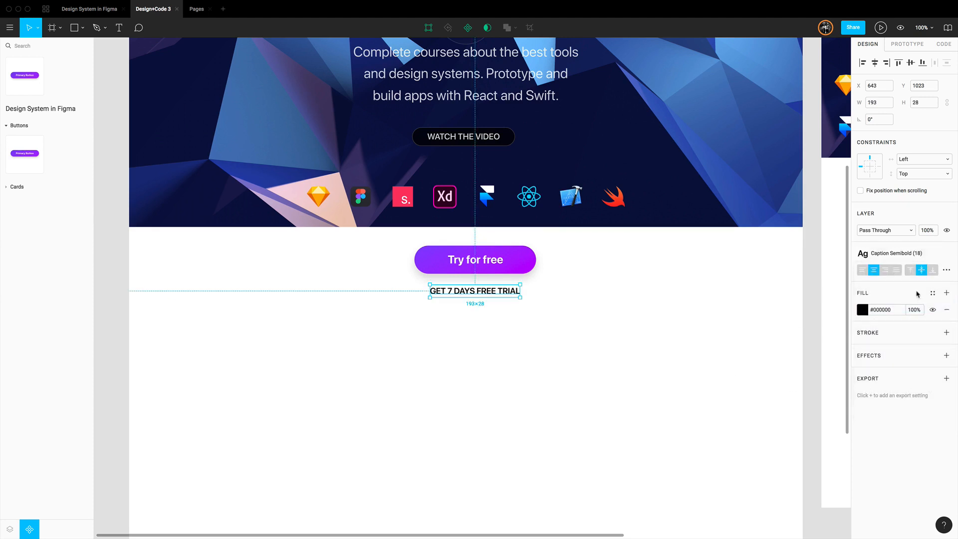
left_click(932, 293)
left_click(911, 331)
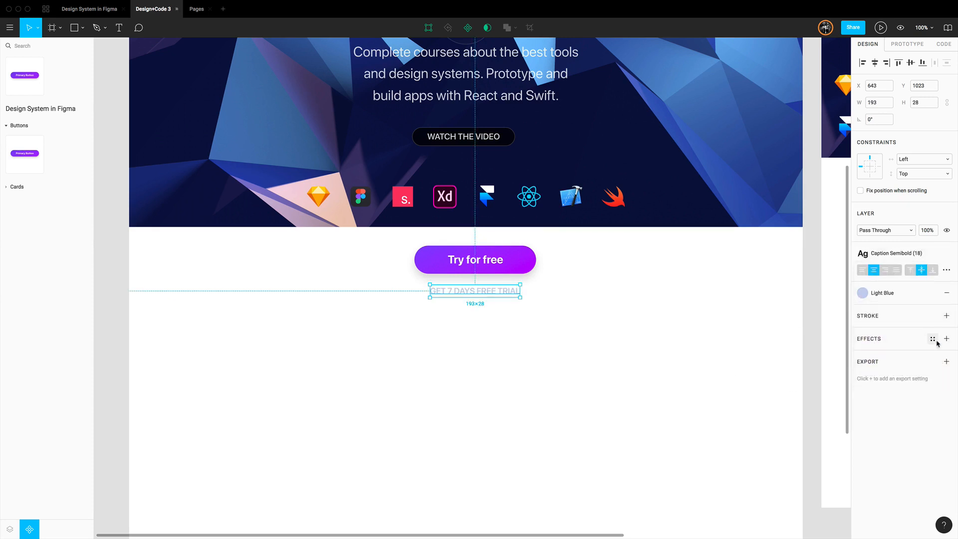
Nudge the trial caption up to Y 1020, 20 px below the button
key("alt")
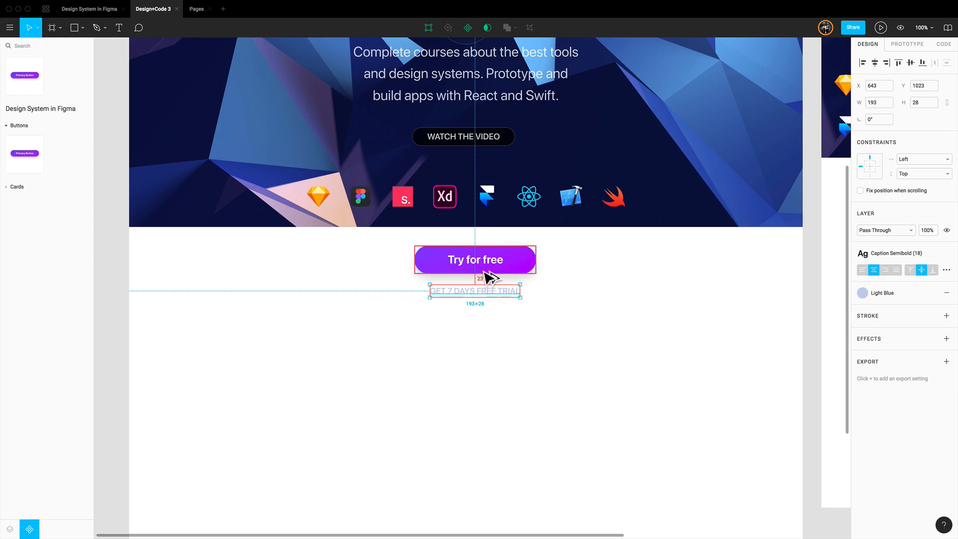
key("Up")
key("Up")
key("Up")
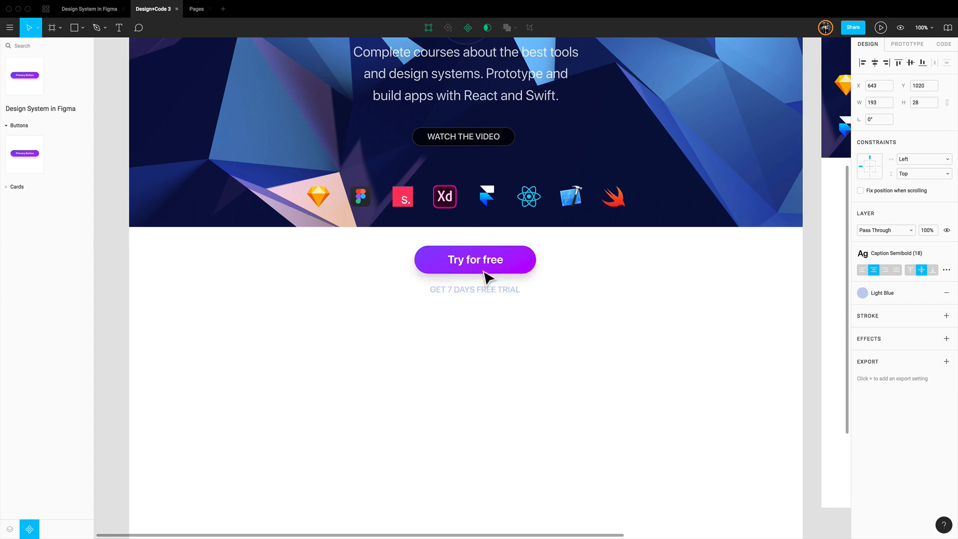
Duplicate the trial caption to Y 1068, reading "Then, it's $9 per month, billed annually. Cancel anytime. No soul required. Free upgrade from version 2."
left_click_drag(486, 294, 489, 316)
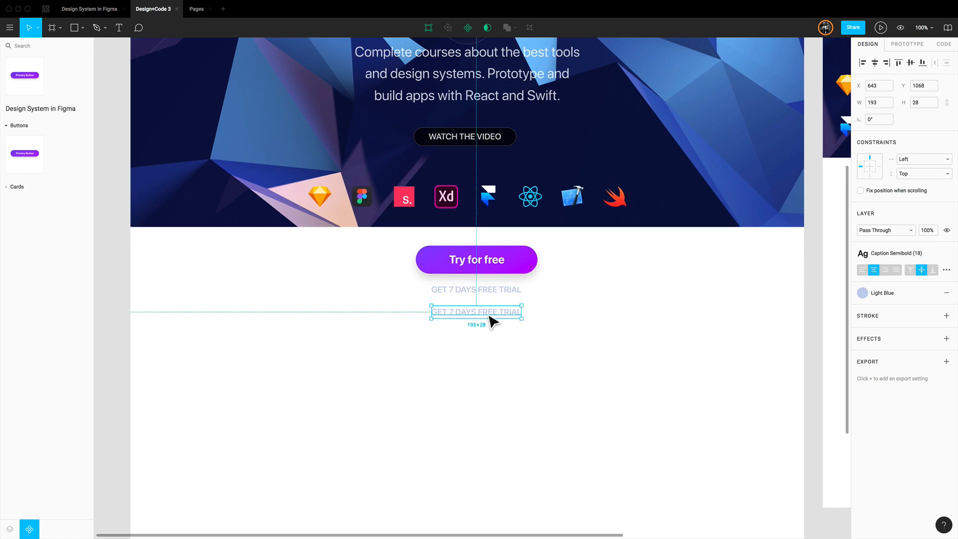
double_click(494, 312)
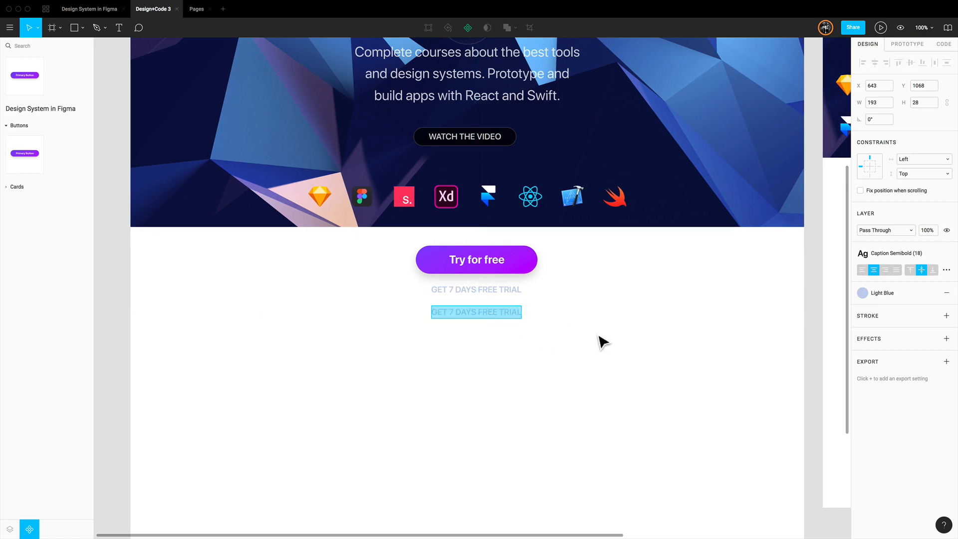
type("Then, it’s $9 per month, billed annually. Cancel anytime. No soul required. Free upgrade from version 2.")
key("Escape")
left_click_drag(491, 312, 495, 326)
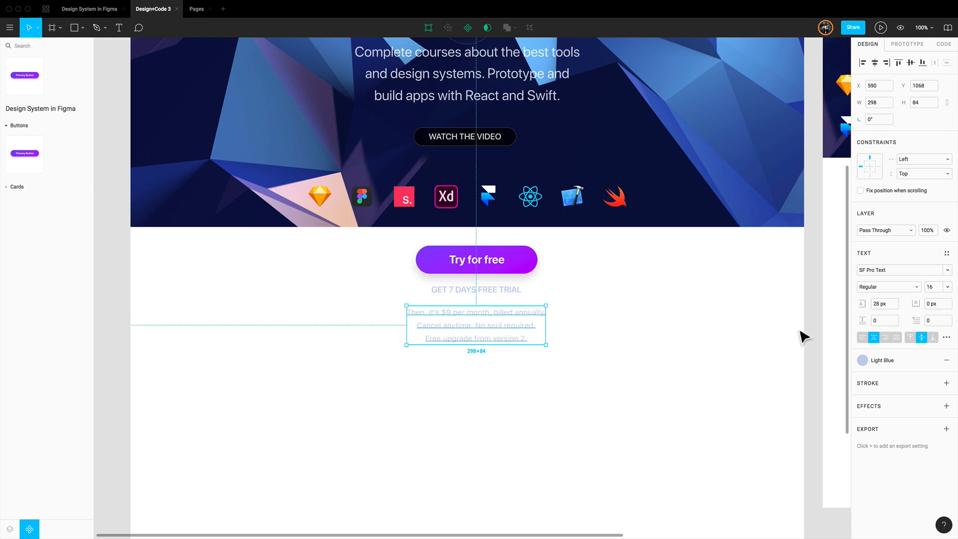
Apply the Dark Green colour style to the three-line pricing text
left_click(890, 363)
left_click(897, 399)
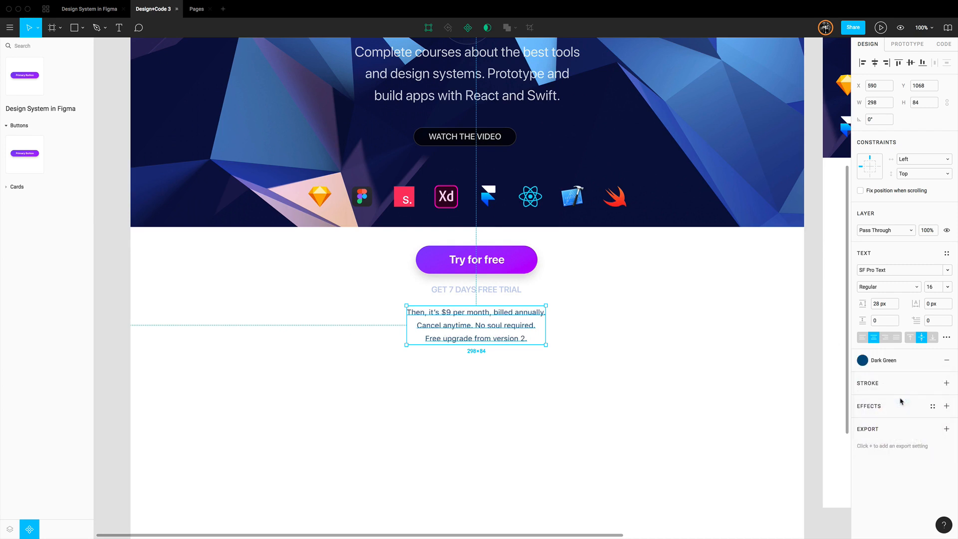
left_click(630, 353)
Add the text "12 courses, more coming" below the pricing text and apply the Heading 2 (60) text style
scroll(627, 339, "down", 5)
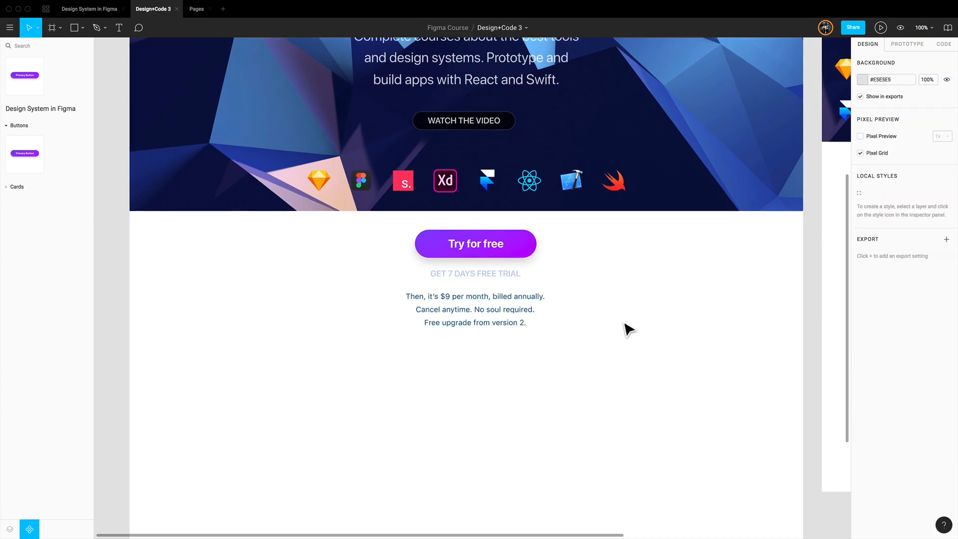
scroll(628, 330, "down", 1)
key("t")
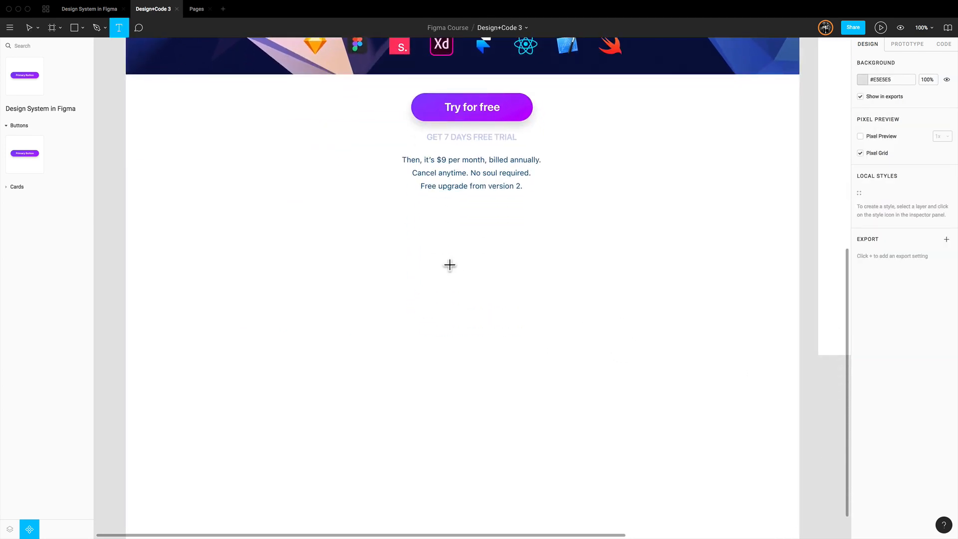
left_click(466, 268)
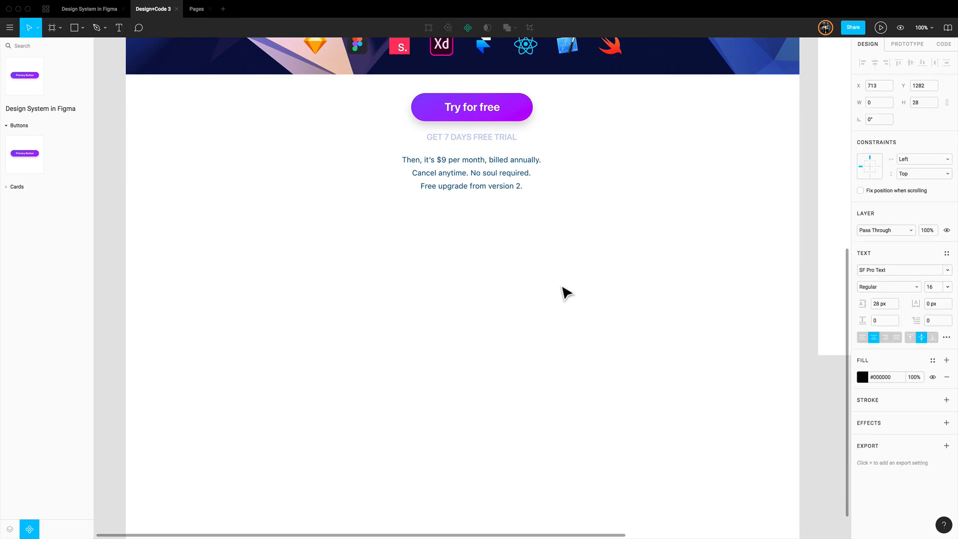
type("12 courses, more coming")
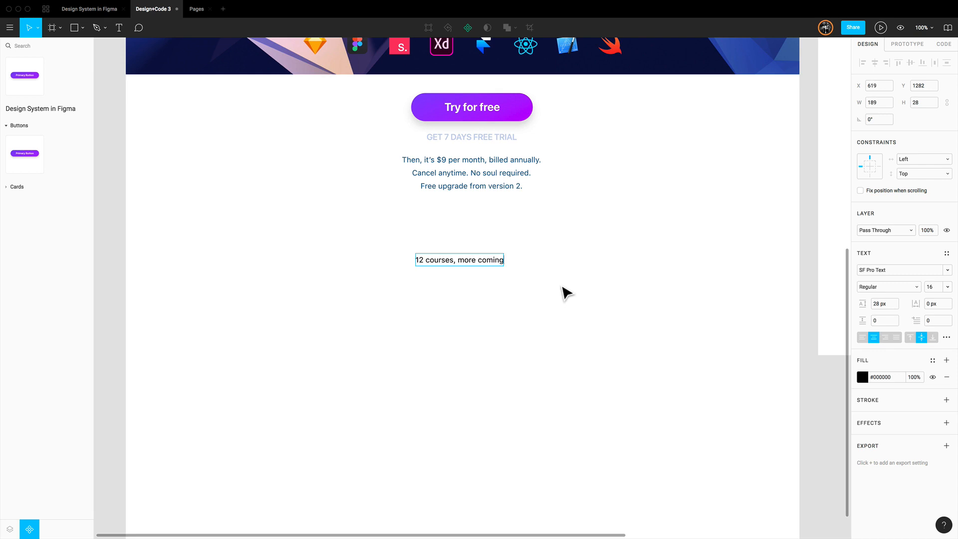
key("Escape")
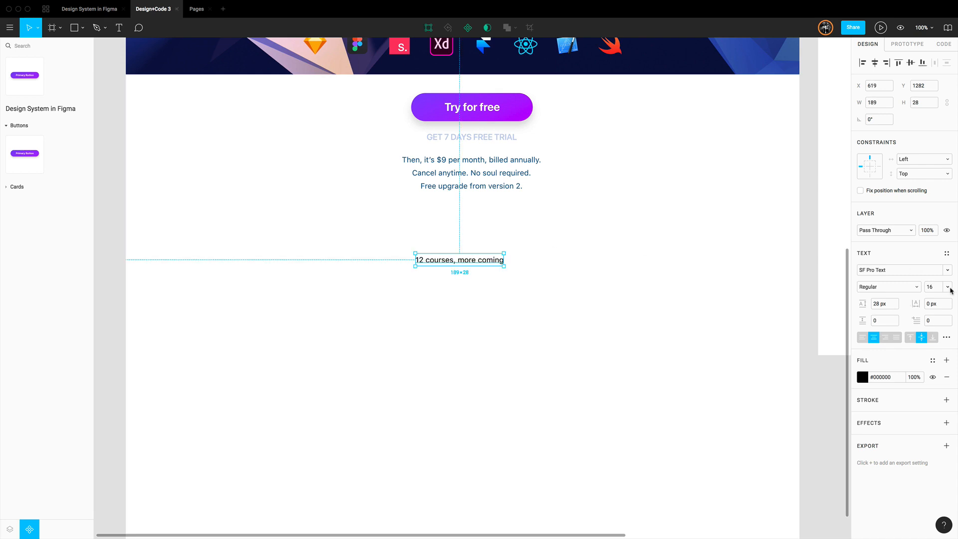
left_click(947, 255)
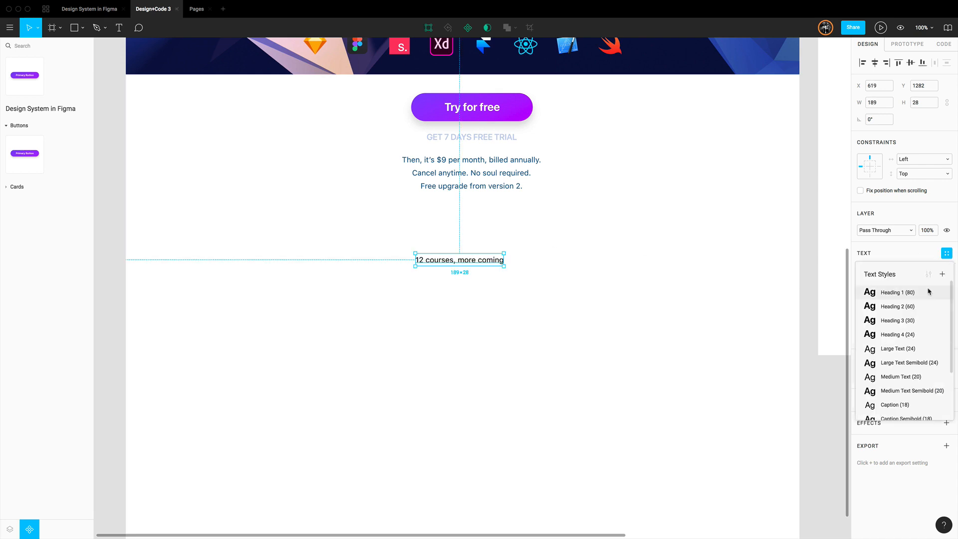
left_click(905, 306)
Centre the courses heading horizontally and move it to Y 1252, 100 px below the pricing text
left_click_drag(507, 265, 525, 263)
key("alt")
key("alt")
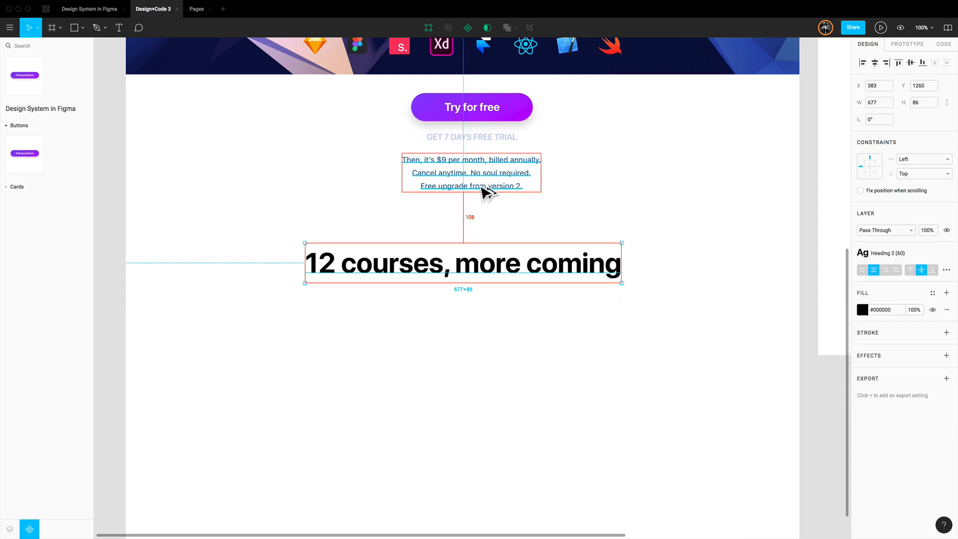
key("Up")
key("Up")
key("Up")
key("Up")
key("Up")
key("Up")
key("Up")
key("Up")
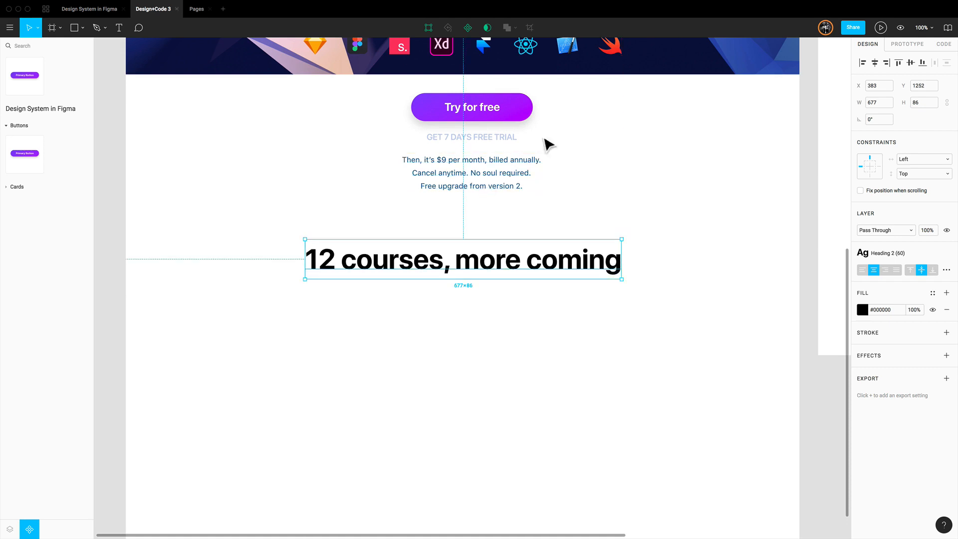
left_click(874, 62)
key("alt")
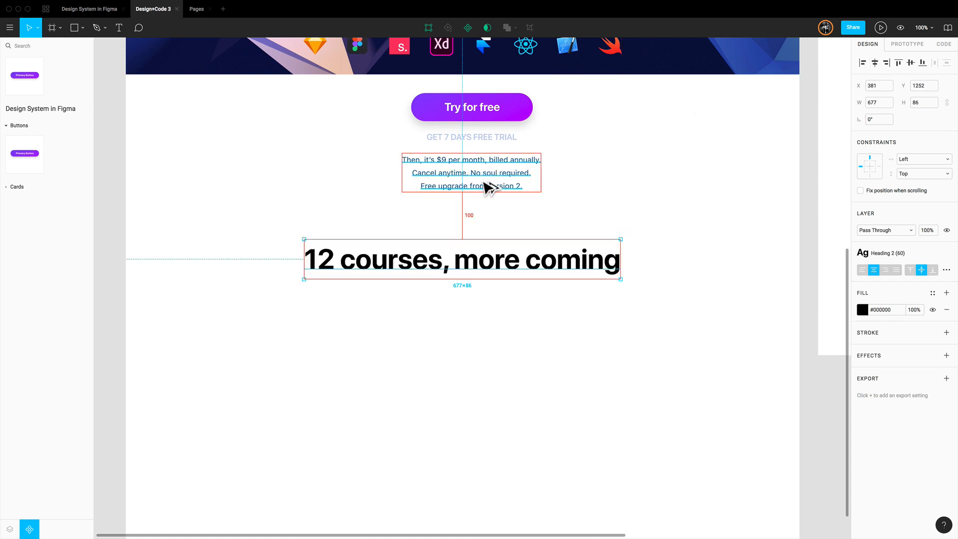
Try the Blue Violet and Blue Marine colour styles on the courses heading and settle on Violet Pink
scroll(484, 182, "down", 1)
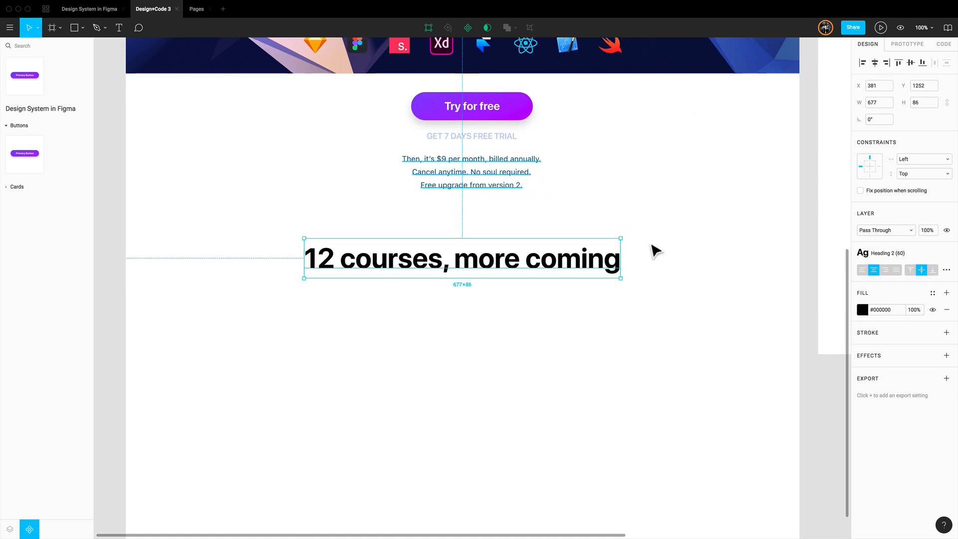
left_click(932, 294)
left_click(932, 295)
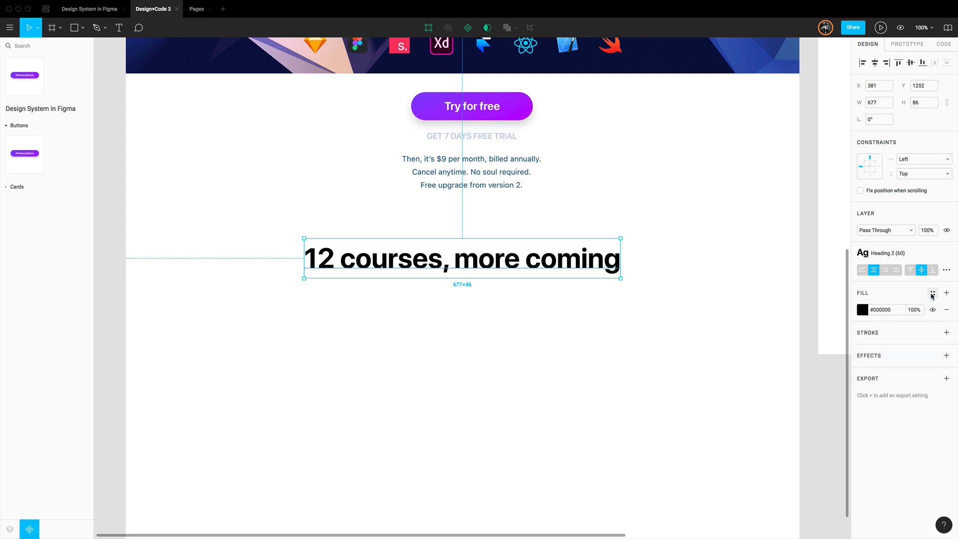
left_click(931, 295)
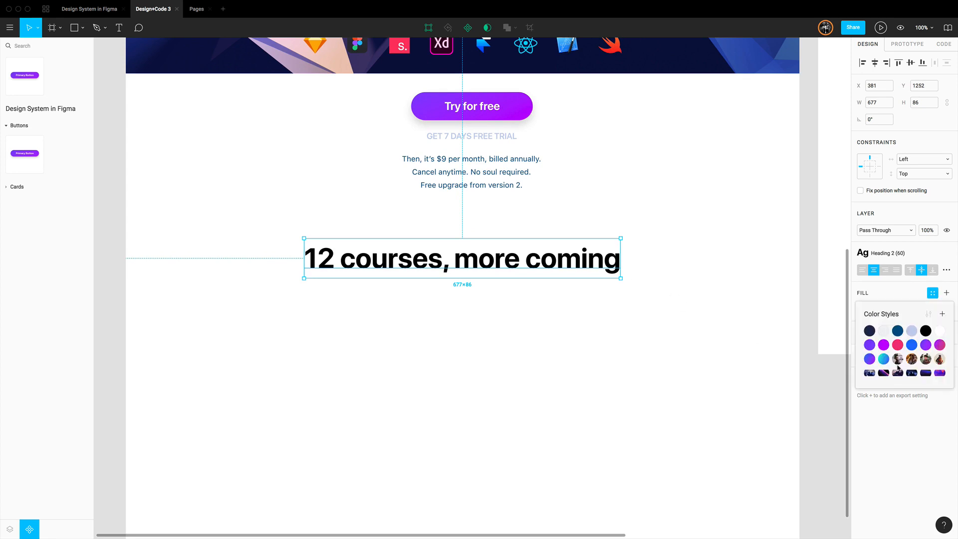
left_click(869, 359)
left_click(886, 293)
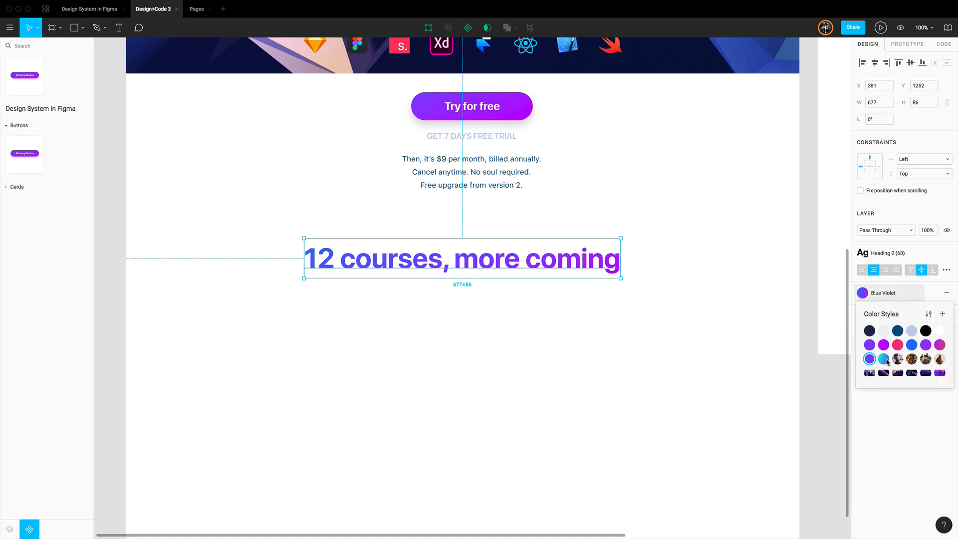
left_click(884, 359)
left_click(891, 295)
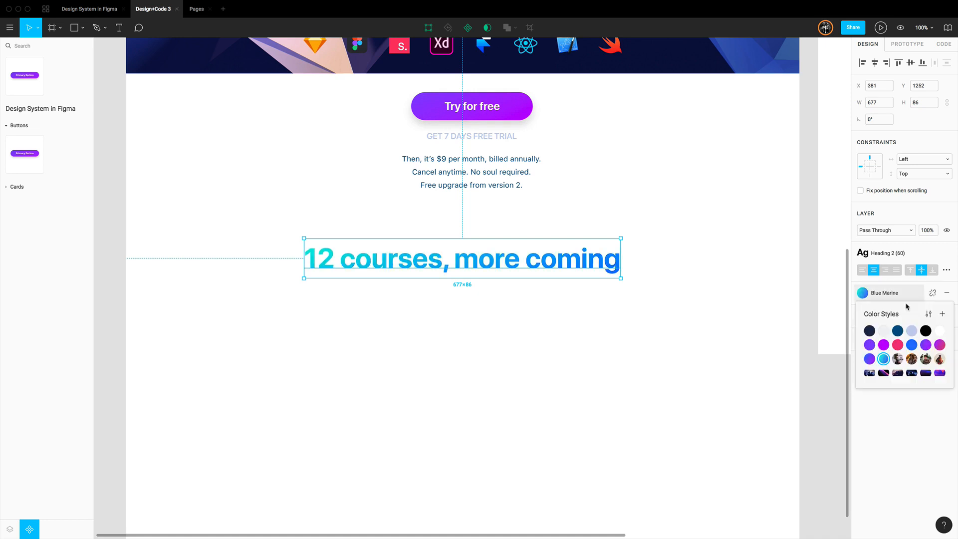
left_click(940, 346)
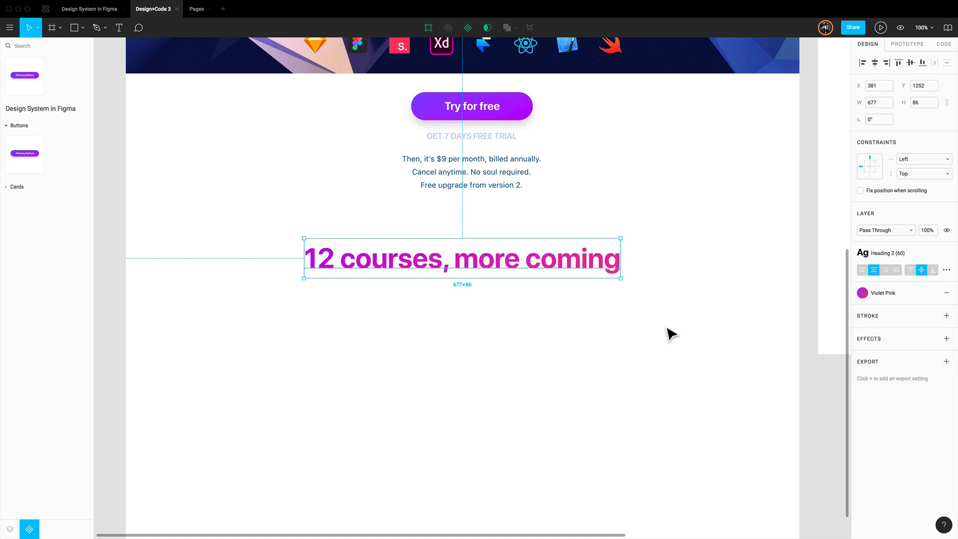
Insert a Card component from the team library under the courses heading and place it at Y 1388, 50 px below the heading
left_click(17, 186)
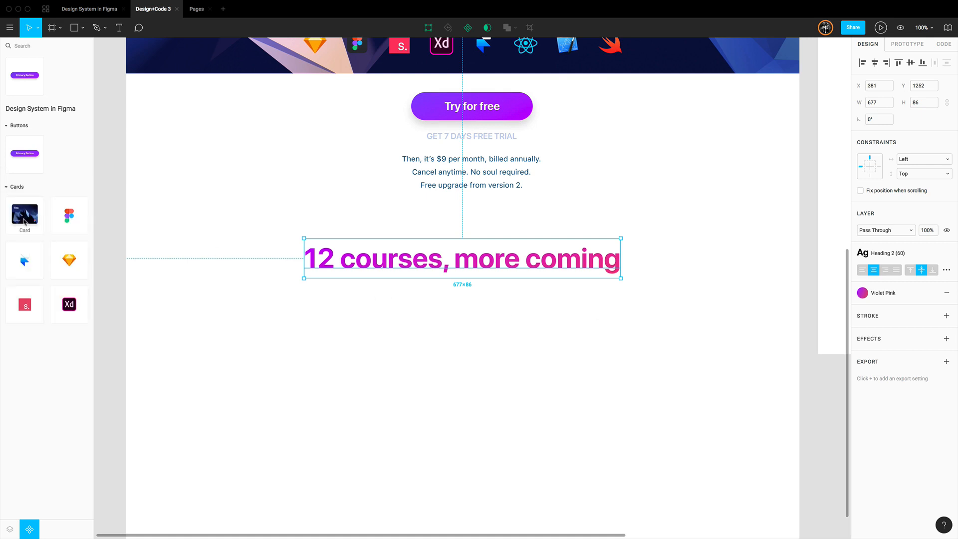
left_click_drag(25, 222, 223, 338)
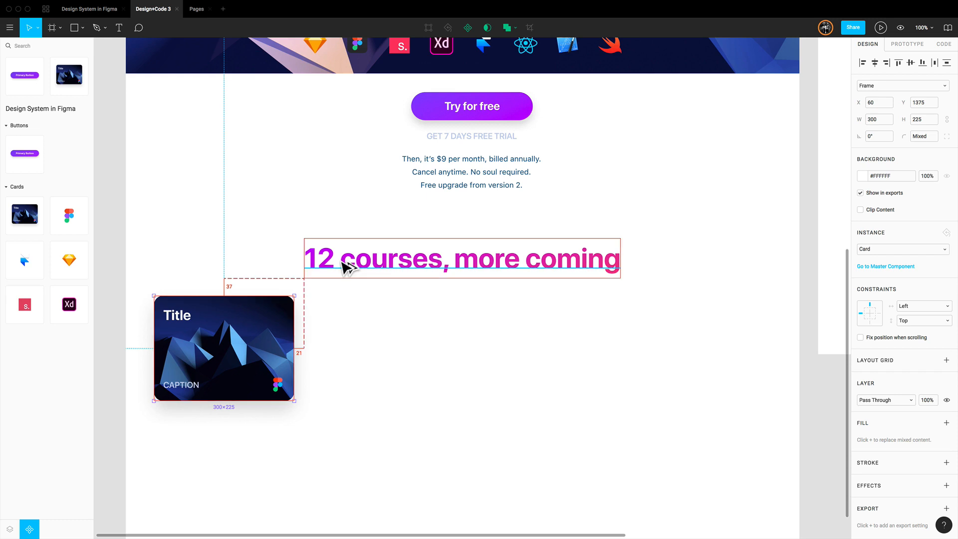
key("Down")
key("Down")
key("Down")
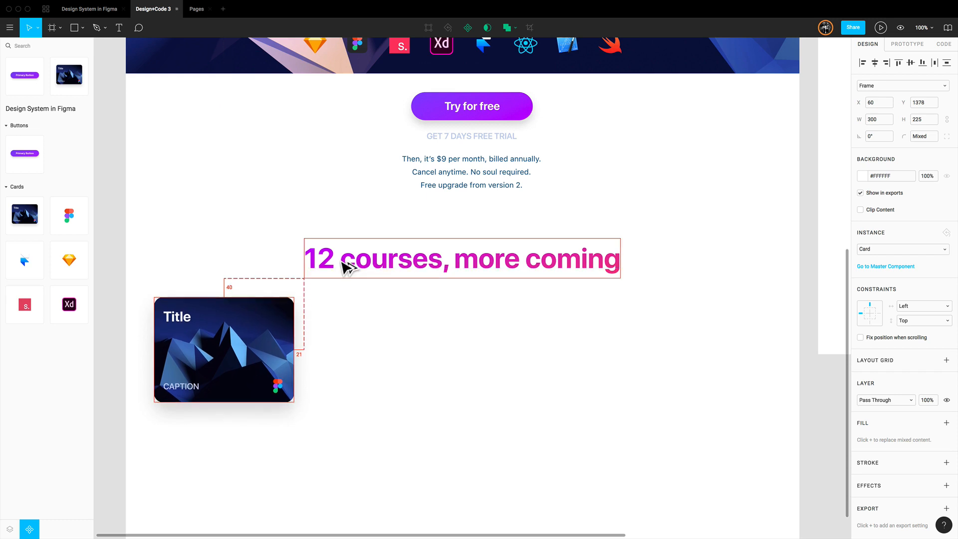
key("shift+Down")
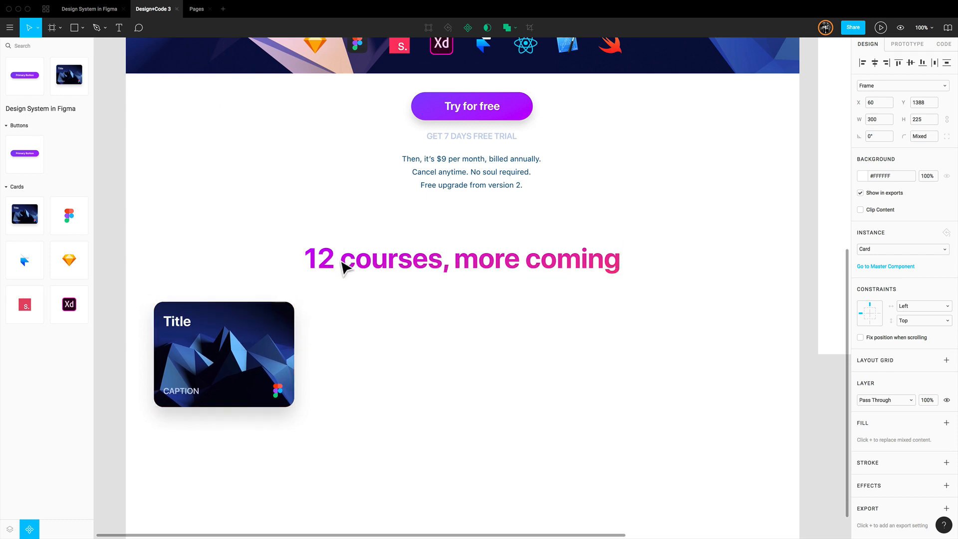
Shift the card horizontally to X 50, 50 px from the page's left edge
key("Right")
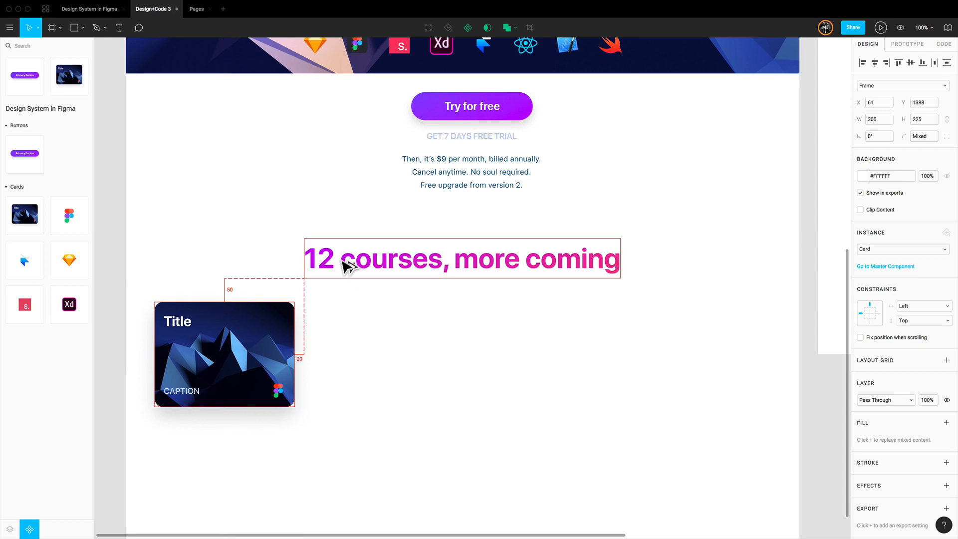
key("shift+Left")
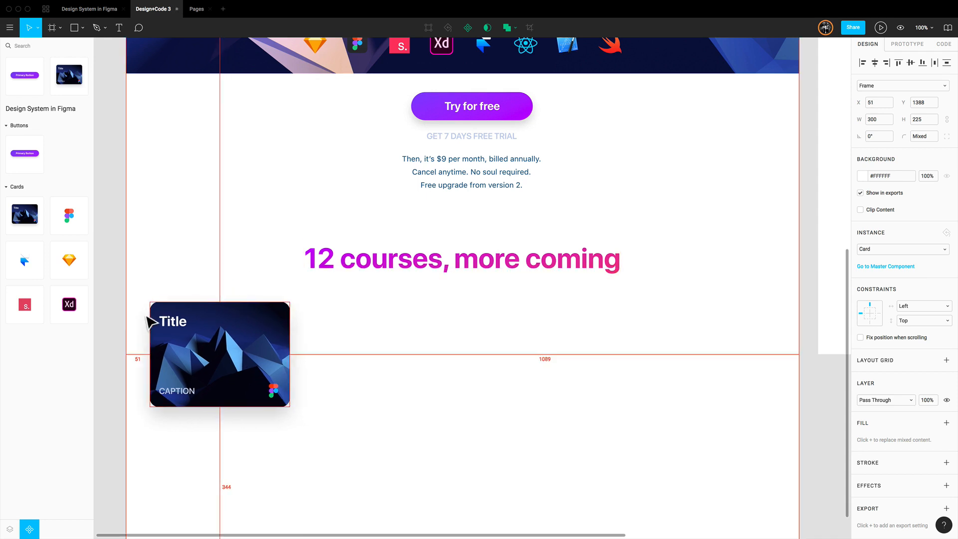
key("shift+Left")
key("shift+Right")
key("Left")
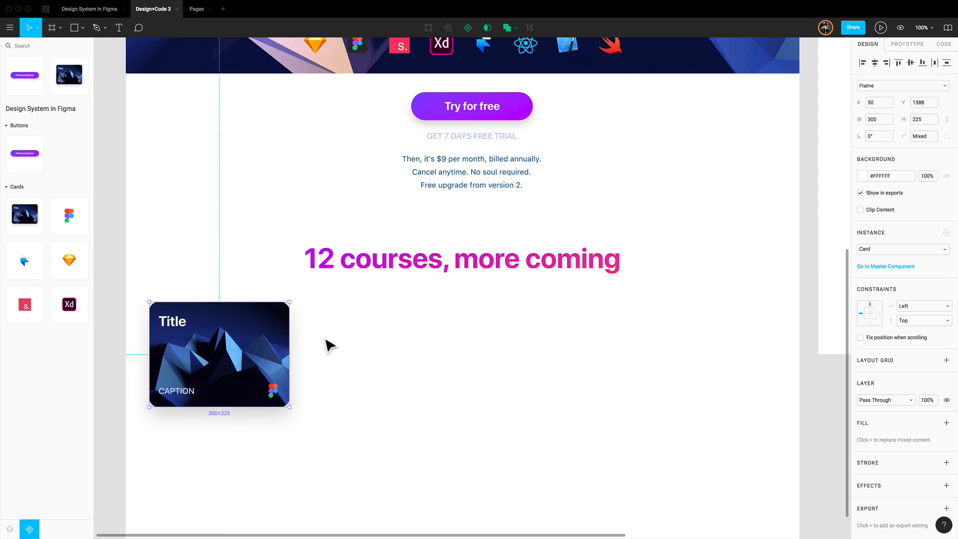
left_click(385, 353)
Change the card's title text to "Design System in Figma"
scroll(385, 353, "down", 3)
double_click(177, 249)
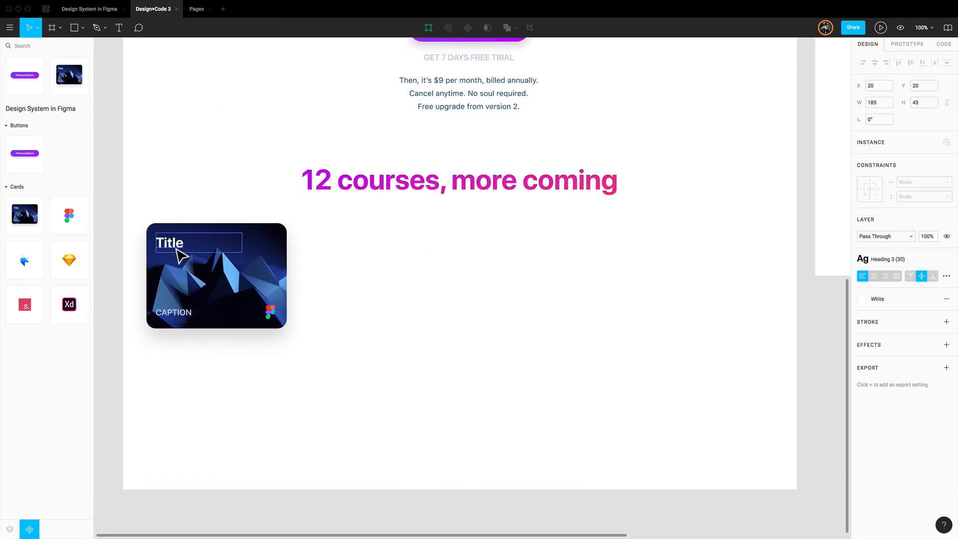
double_click(177, 249)
type("Design")
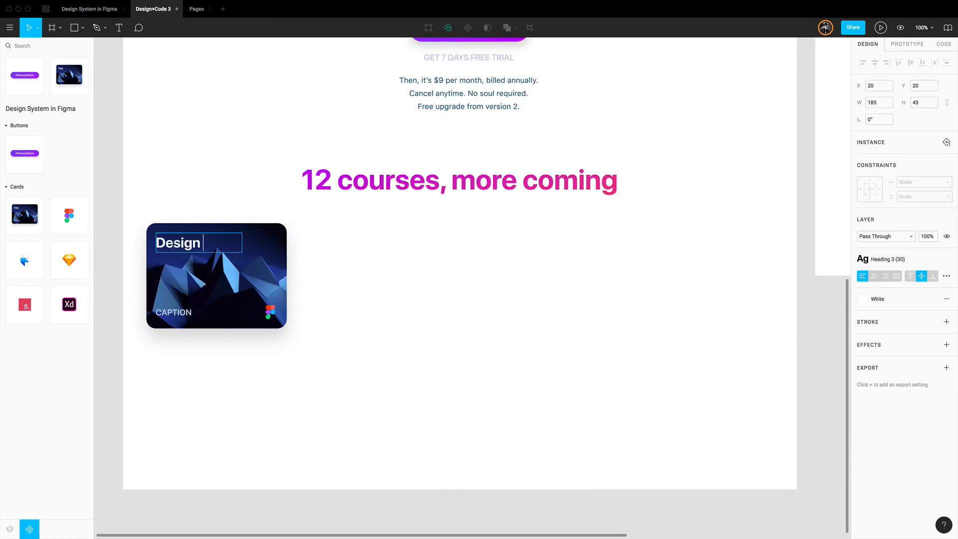
type(" System in F")
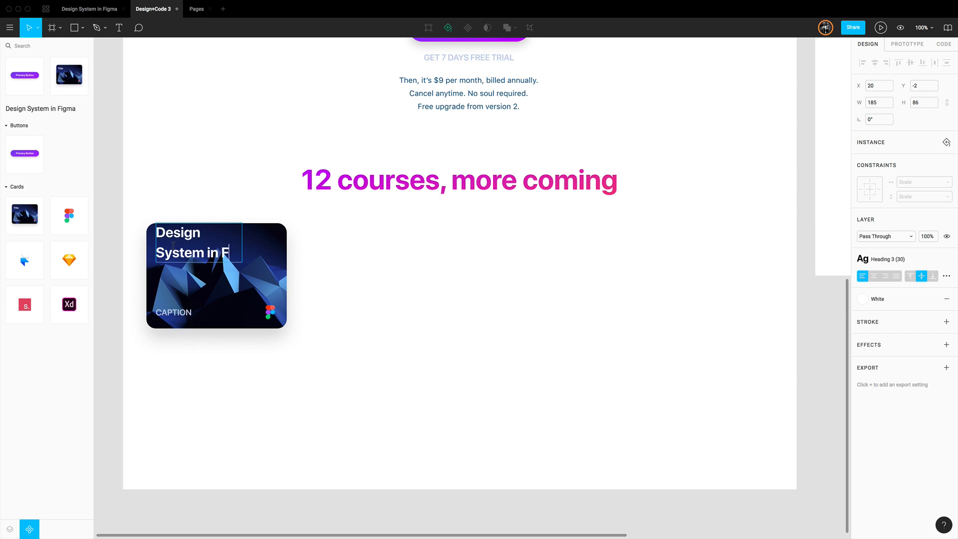
type("igma")
key("Escape")
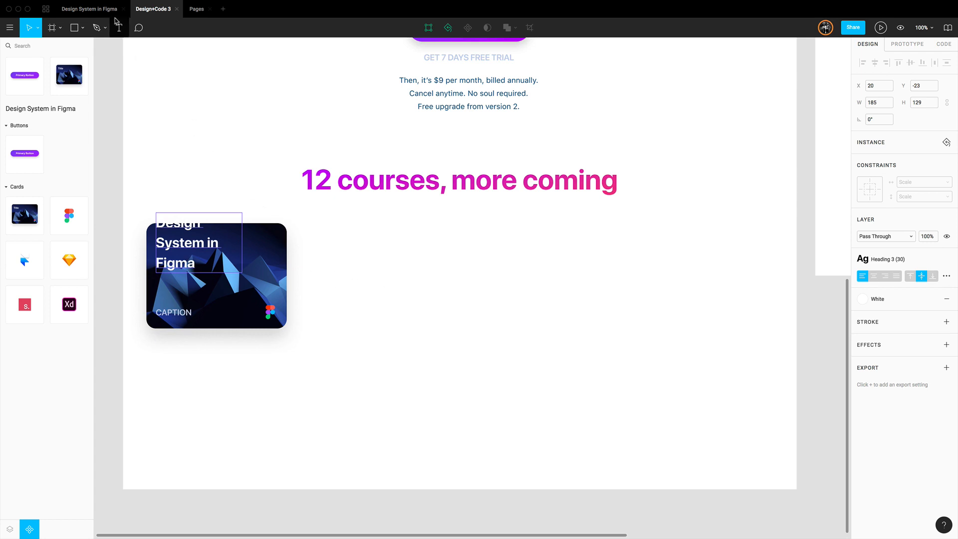
In the Design System in Figma file, constrain the master Card's title to left and top, caption to left and bottom, and Figma logo to right
left_click(89, 10)
scroll(425, 239, "right", 20)
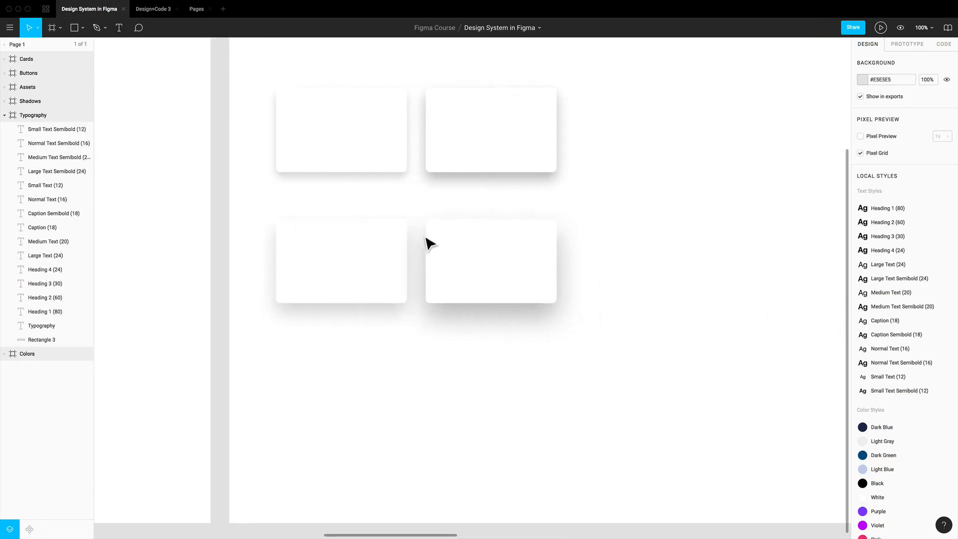
scroll(426, 238, "up", 4)
scroll(425, 238, "right", 20)
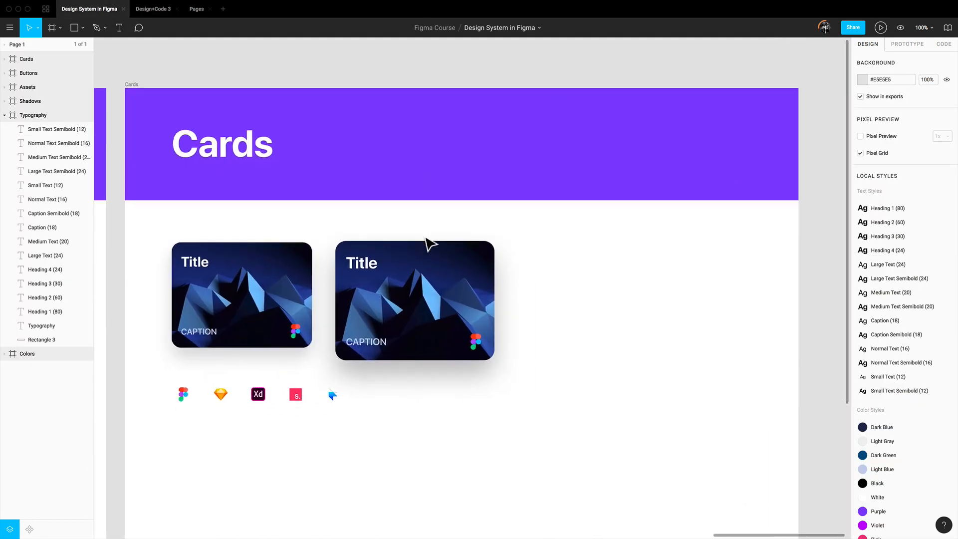
scroll(425, 242, "down", 3)
double_click(199, 218)
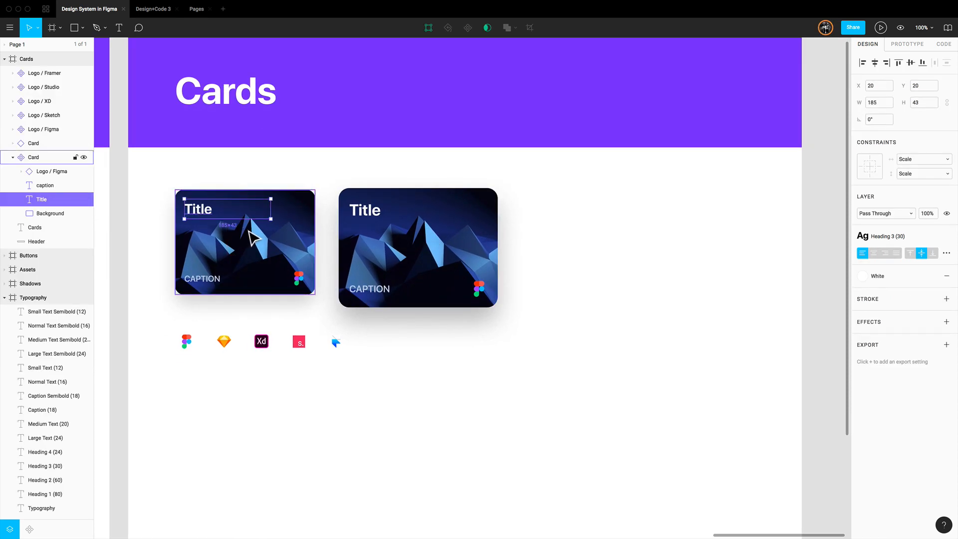
left_click(869, 159)
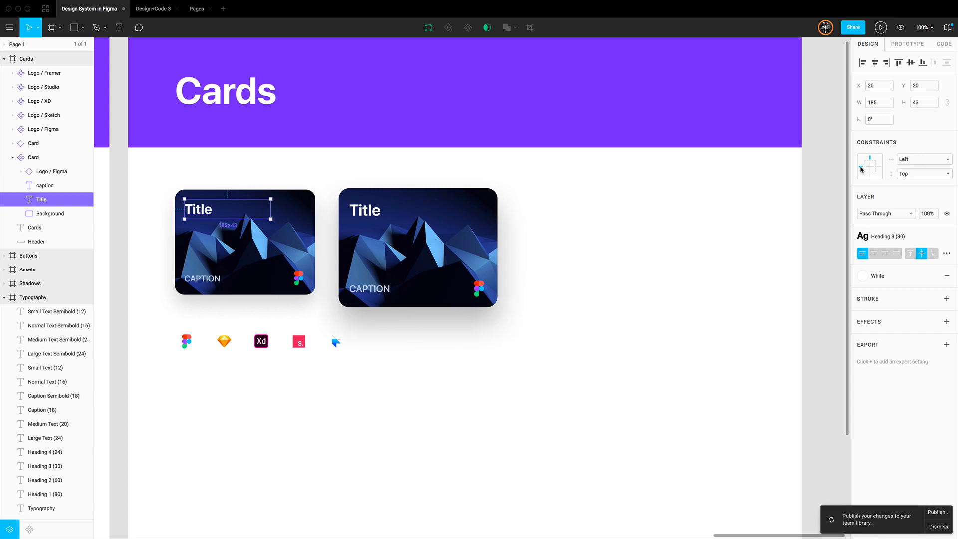
left_click(204, 279)
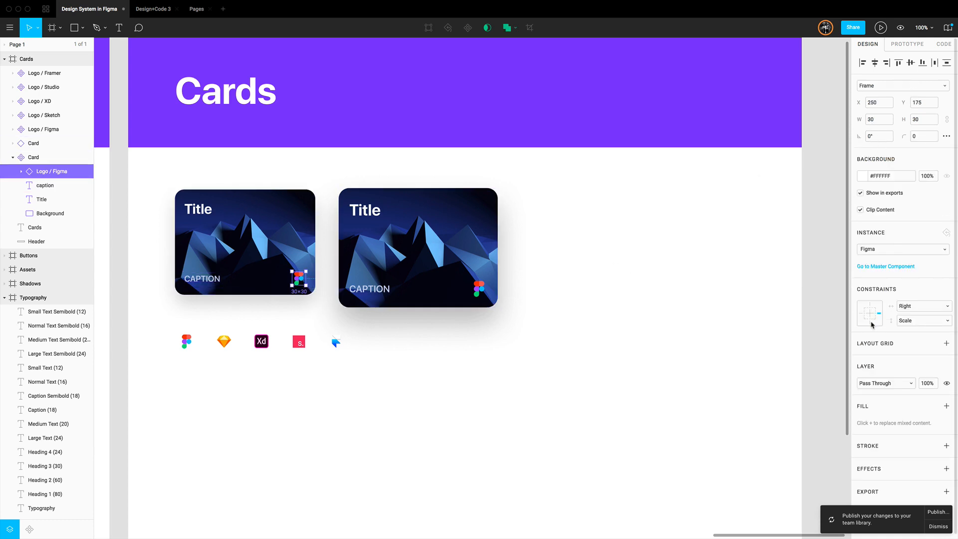
left_click(317, 324)
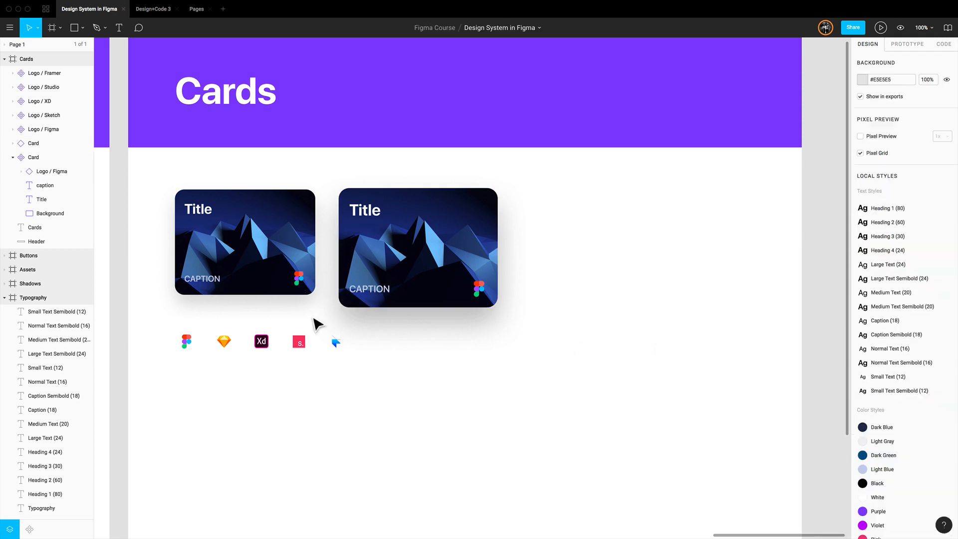
Align the master Card's title text to the top of its box and the caption text to the bottom
left_click(211, 218)
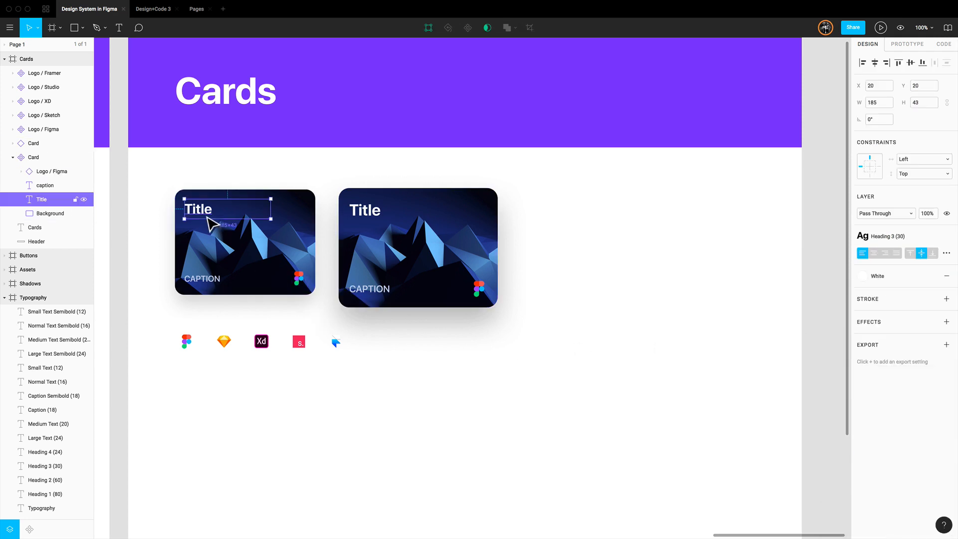
left_click(910, 253)
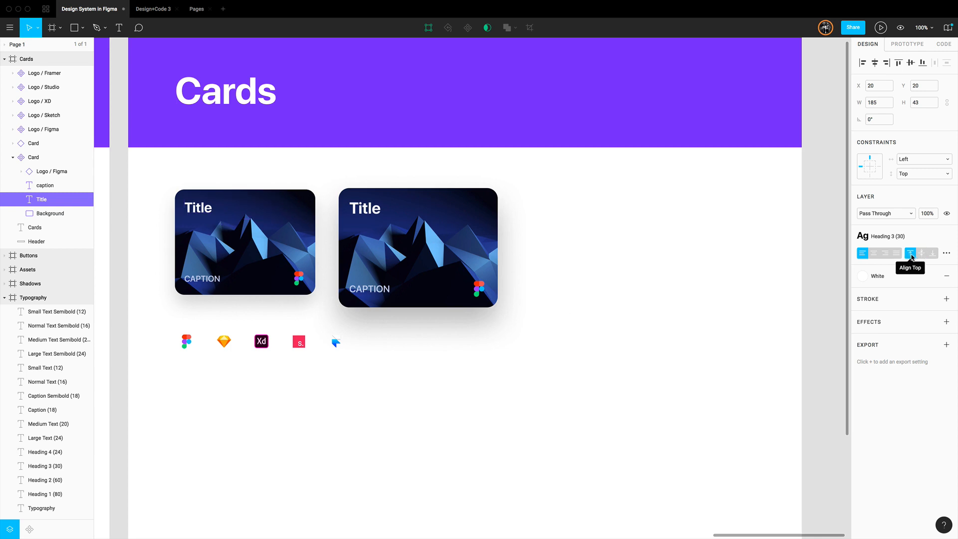
left_click(203, 283)
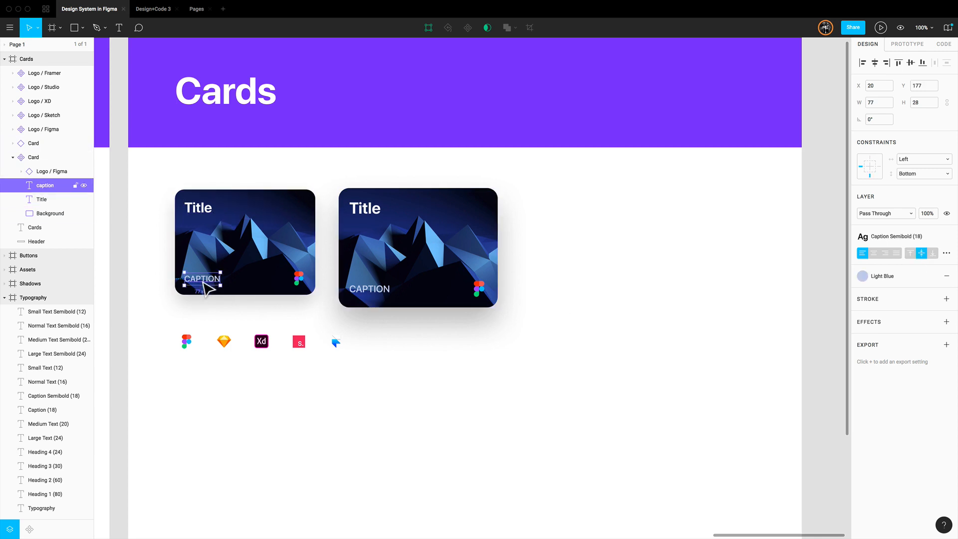
left_click(932, 253)
left_click(665, 235)
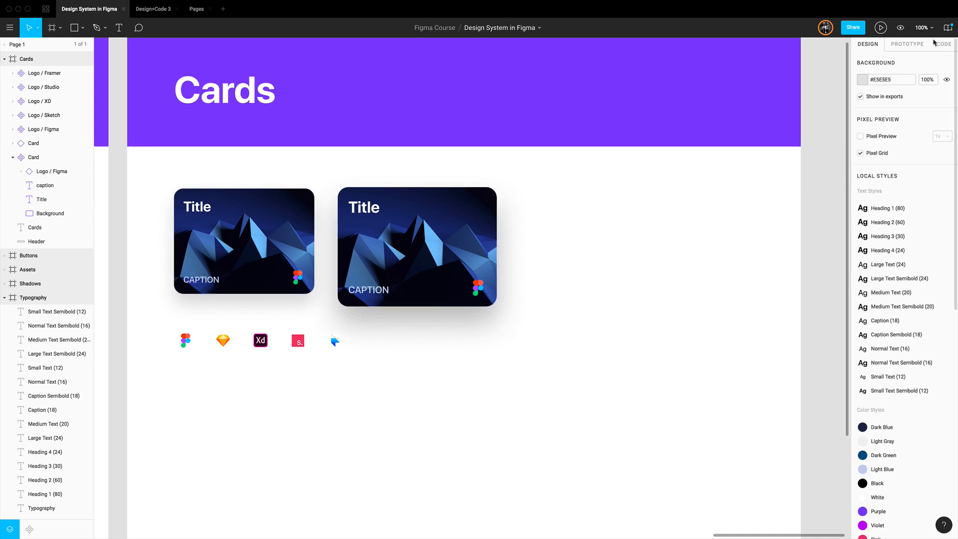
Publish the changed Card component to the team library without a description
left_click(947, 27)
left_click(521, 115)
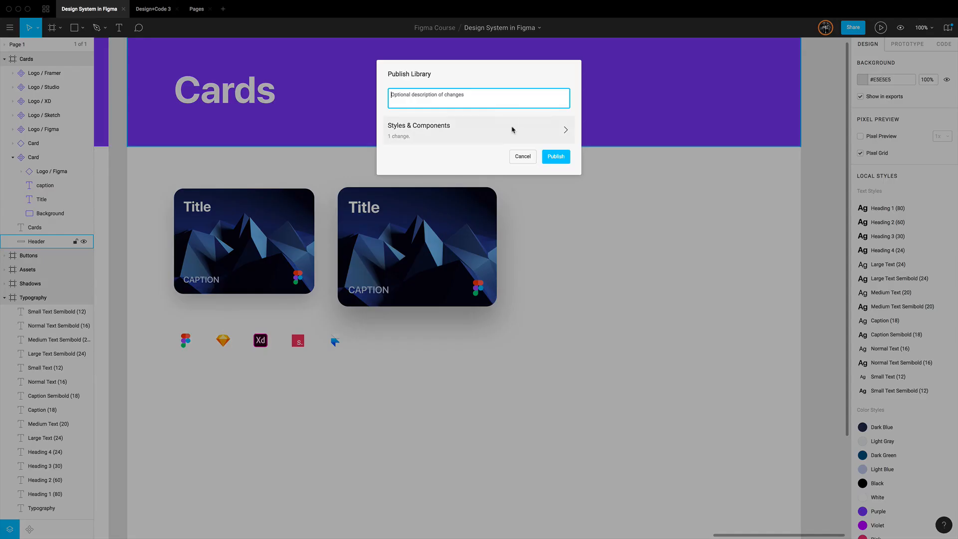
left_click(555, 156)
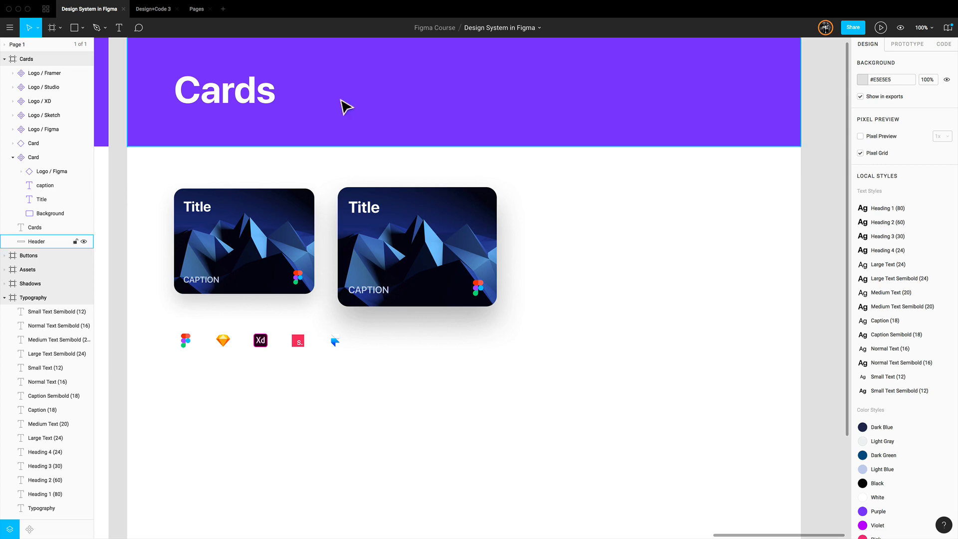
In the Design+Code 3 file, review the available component updates and update the Card from Design System in Figma
left_click(150, 13)
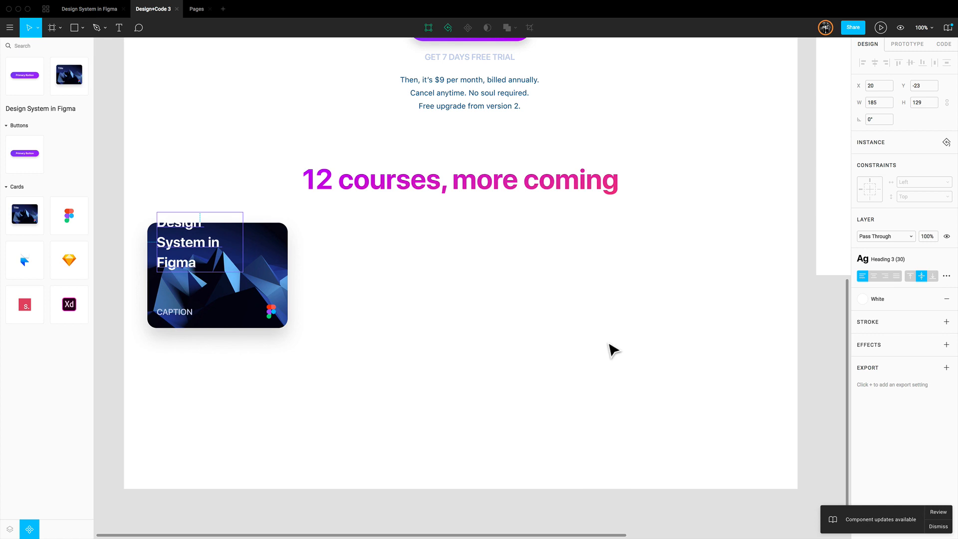
left_click(938, 513)
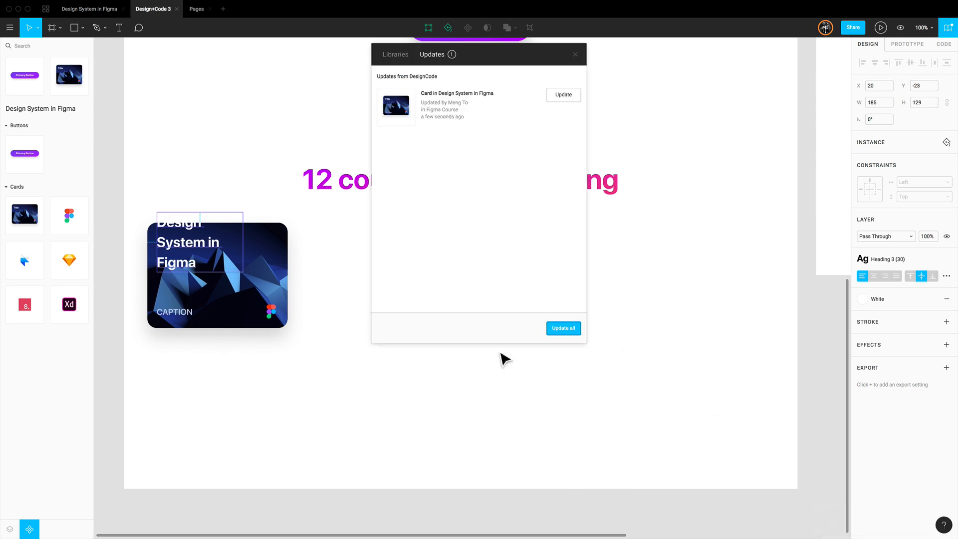
left_click(567, 98)
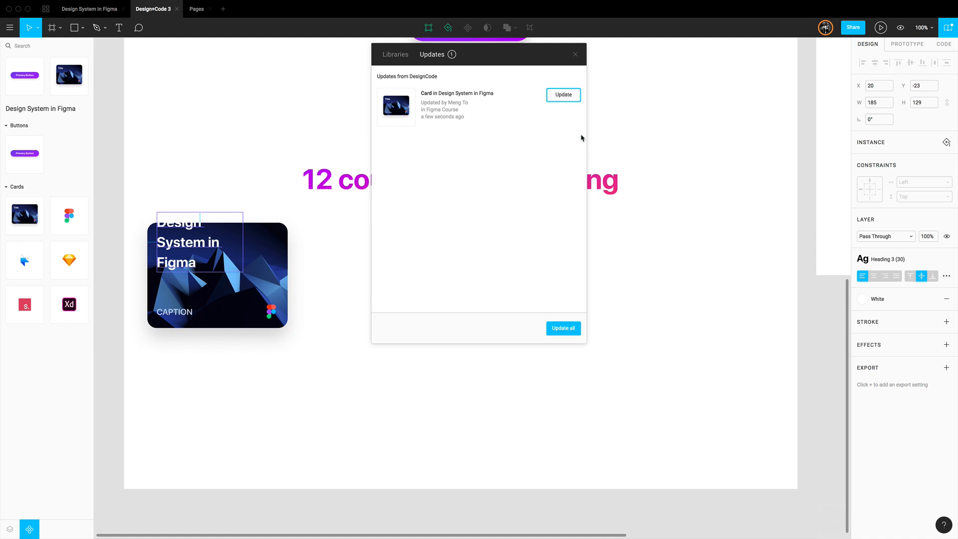
left_click(574, 55)
Duplicate the course card three times into a row with 50 px gaps, the copies running from X 400 to X 1100
scroll(366, 337, "up", 2)
left_click(366, 337)
left_click(243, 320)
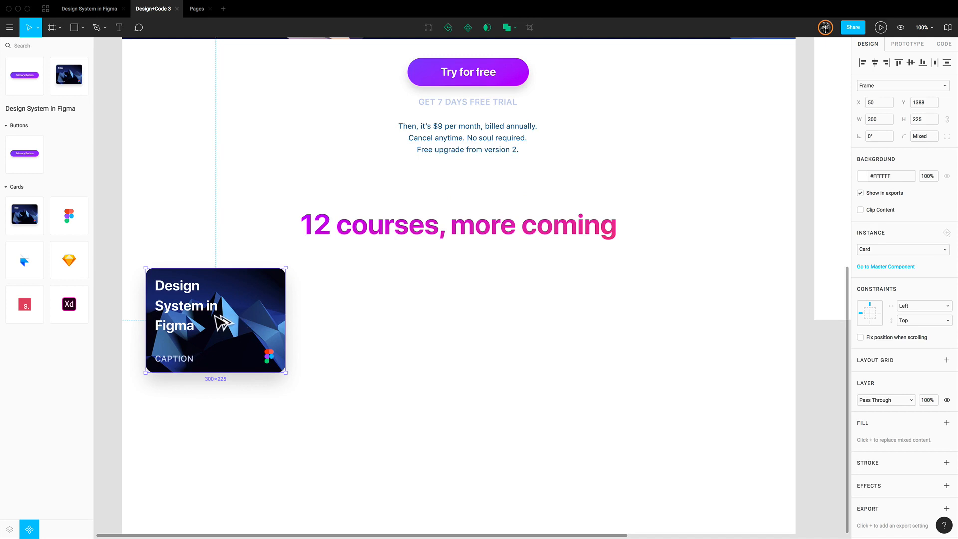
left_click_drag(222, 322, 391, 327)
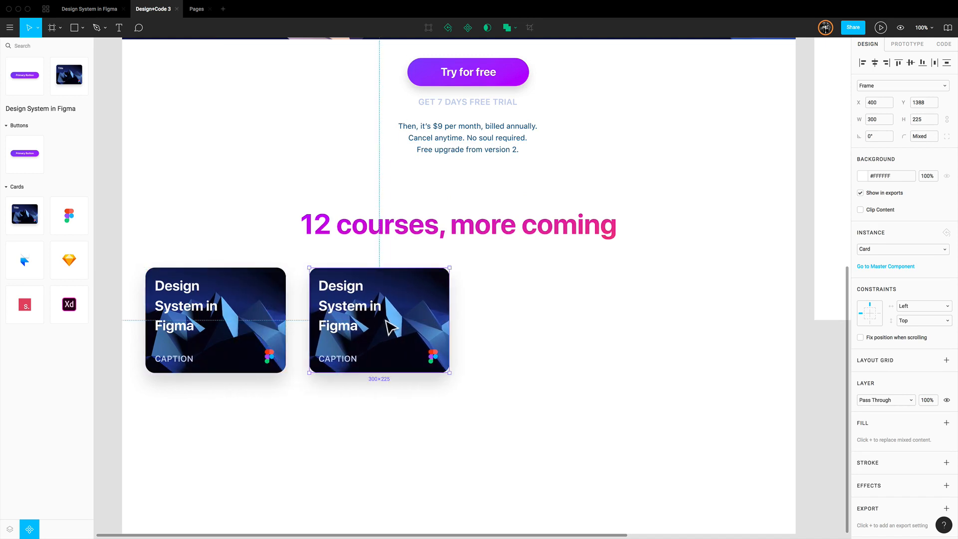
key("super+d")
key("super+d")
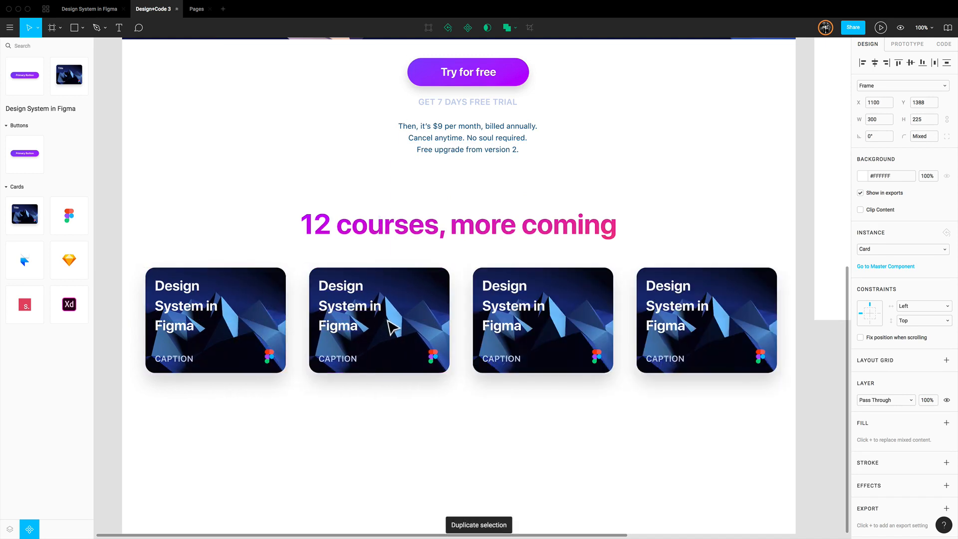
Retitle the second card "React for Designers" and set the first two cards' captions to "10 SECTIONS" and "12 SECTIONS"
left_click(473, 398)
double_click(337, 312, "super")
type("React for D")
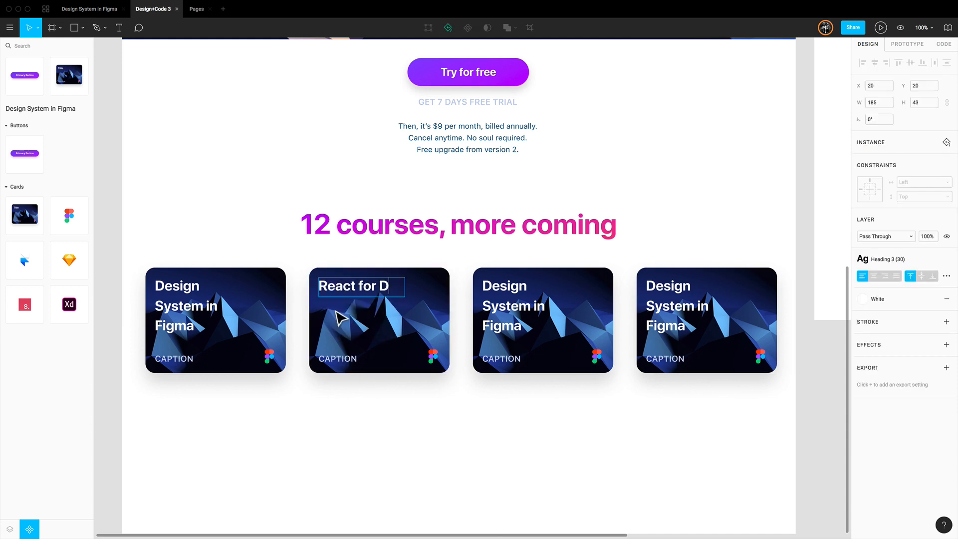
type("esigners")
double_click(184, 361, "super")
type("10 SECTIONS")
double_click(344, 360, "super")
type("12 SECTIONS")
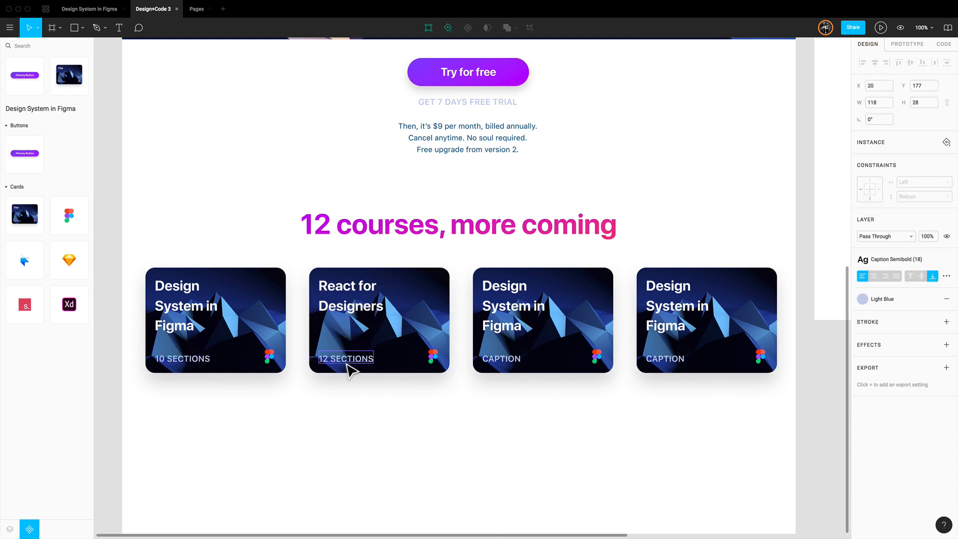
Title the third card "Sound Design" and the fourth "After Effects", and set both captions to "5 SECTIONS"
double_click(514, 305, "super")
type("Sound Design")
double_click(676, 307, "super")
type("After Effects")
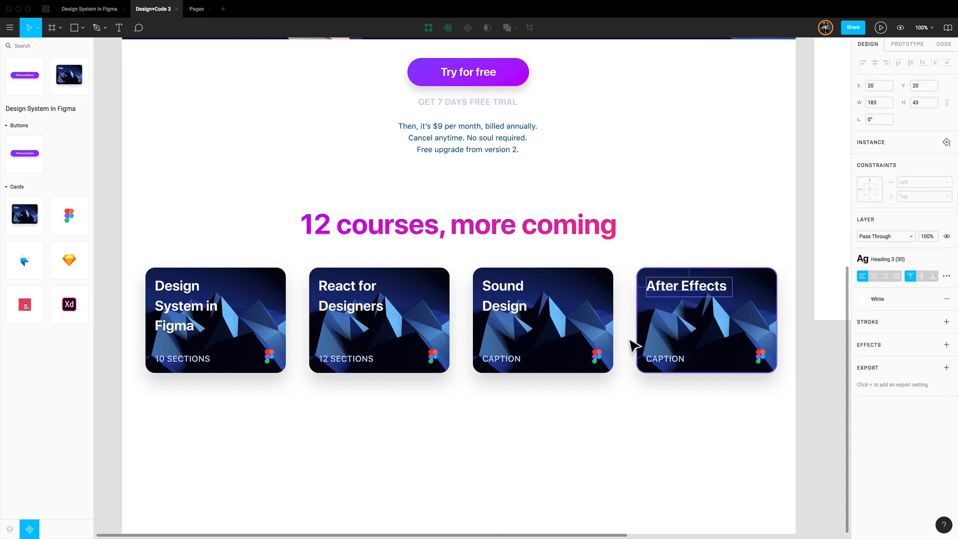
double_click(502, 359, "super")
type("5 SECTIONS")
double_click(666, 359, "super")
type("5 SECTIONS")
Remove the Figma logo from the second, third and fourth course cards
left_click(598, 358, "super")
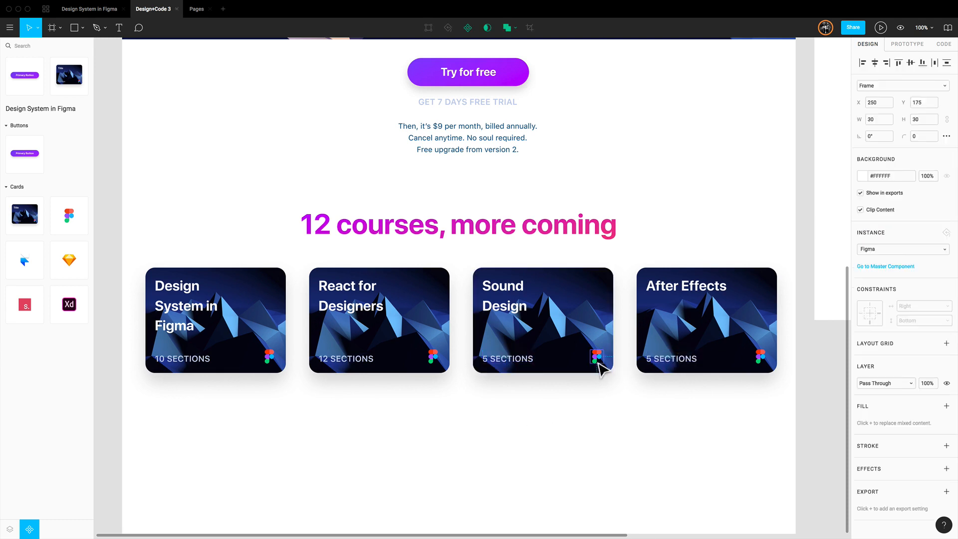
key("Delete")
left_click(762, 357, "super")
key("Delete")
left_click(435, 359, "super")
key("Delete")
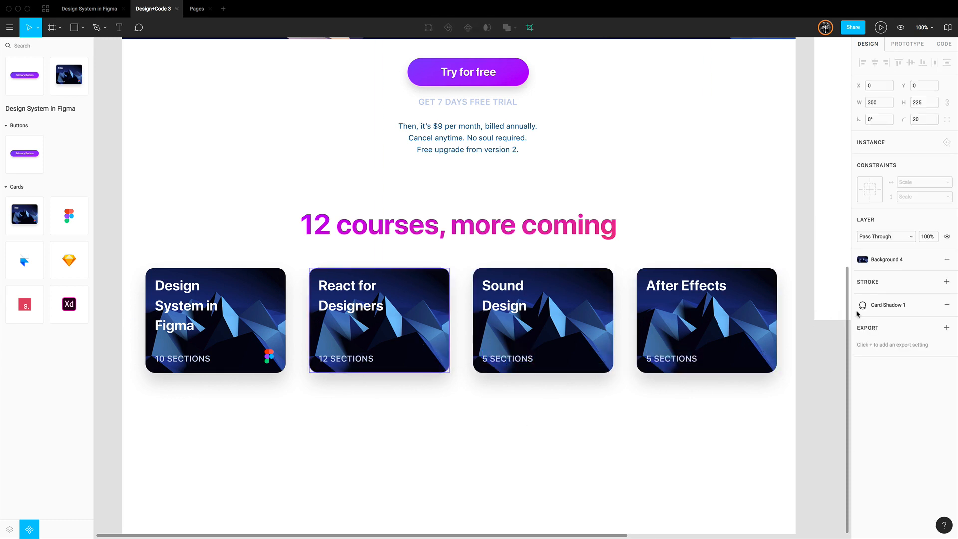
Apply other background styles: pink mountains to the second card, blue-purple waves to the third and magenta waves to the fourth
left_click(887, 260)
left_click(926, 342)
left_click(601, 337, "super")
left_click(889, 262)
left_click(942, 341)
left_click(743, 335, "super")
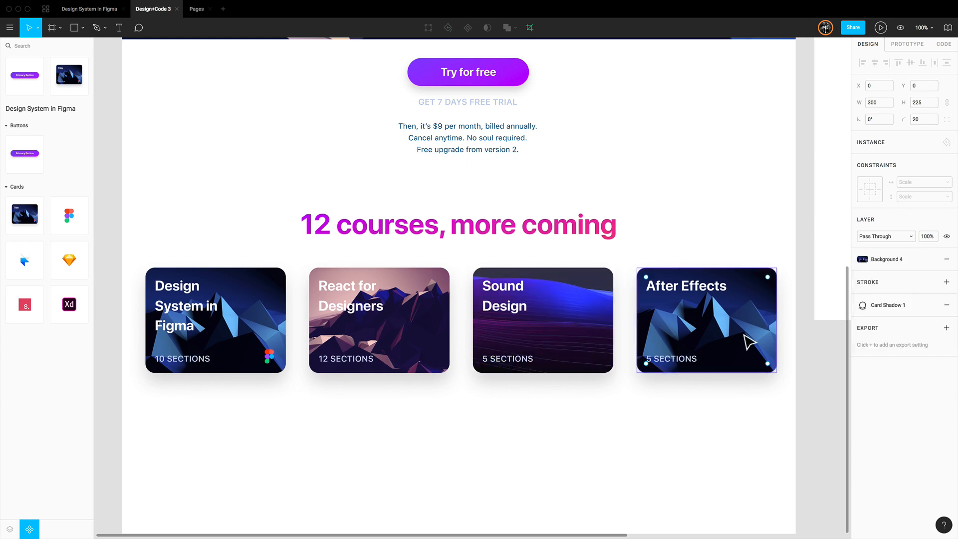
left_click(889, 260)
left_click(900, 341)
left_click(398, 385)
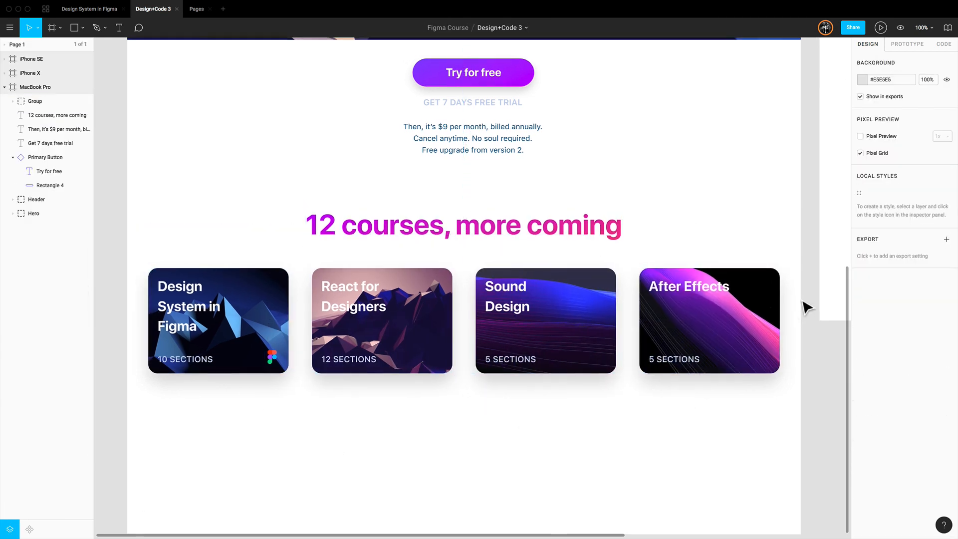
Review the landing page from the hero to the course cards and inspect the first two cards inside their group
scroll(807, 307, "up", 4)
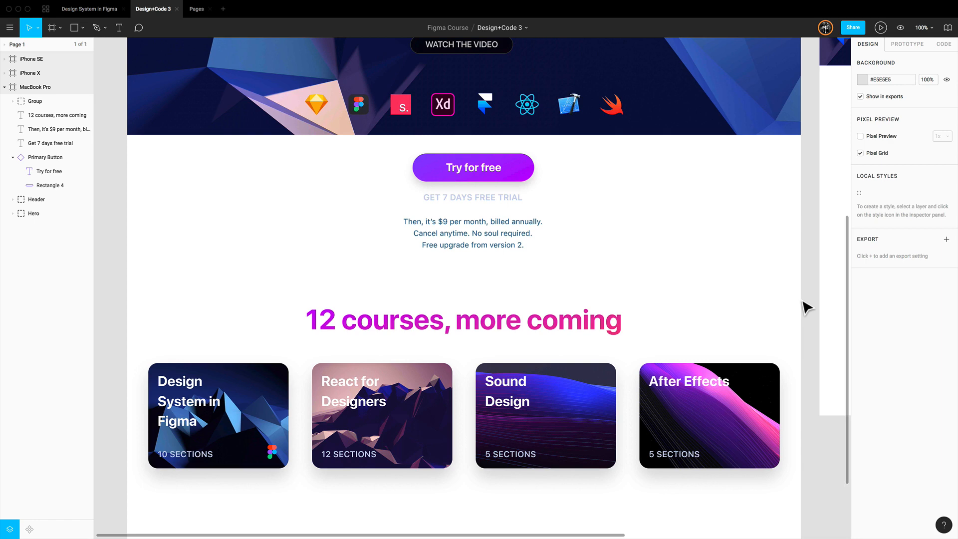
scroll(798, 270, "up", 5)
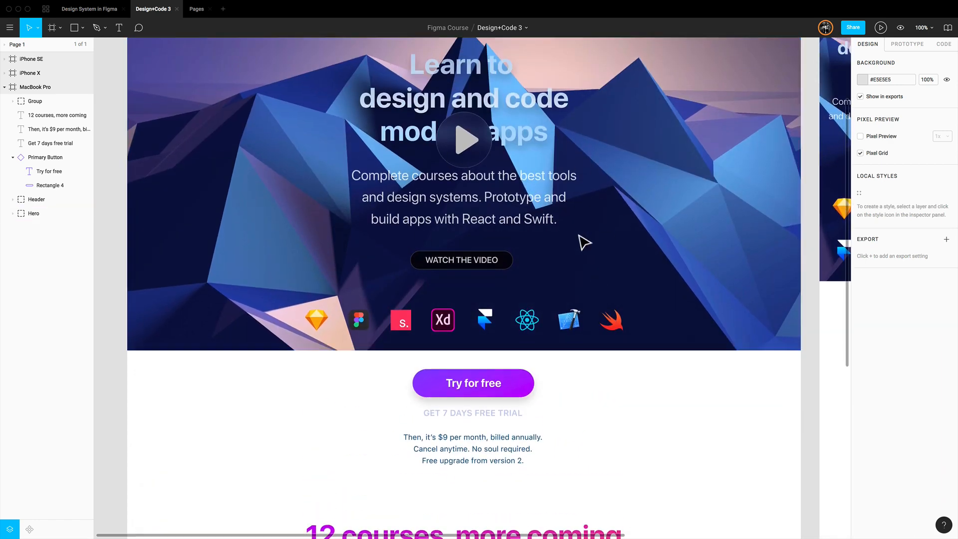
scroll(585, 243, "down", 6)
scroll(573, 321, "up", 1)
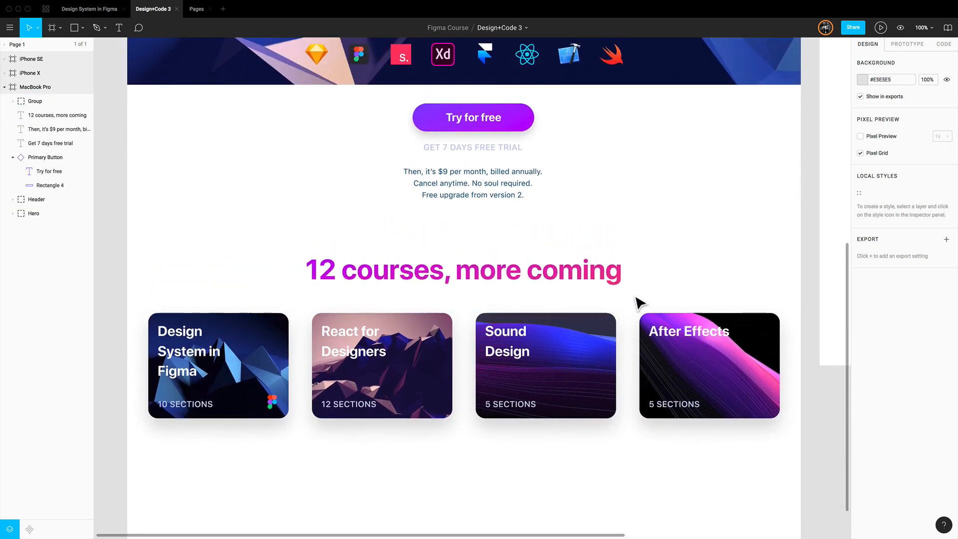
scroll(639, 302, "up", 1)
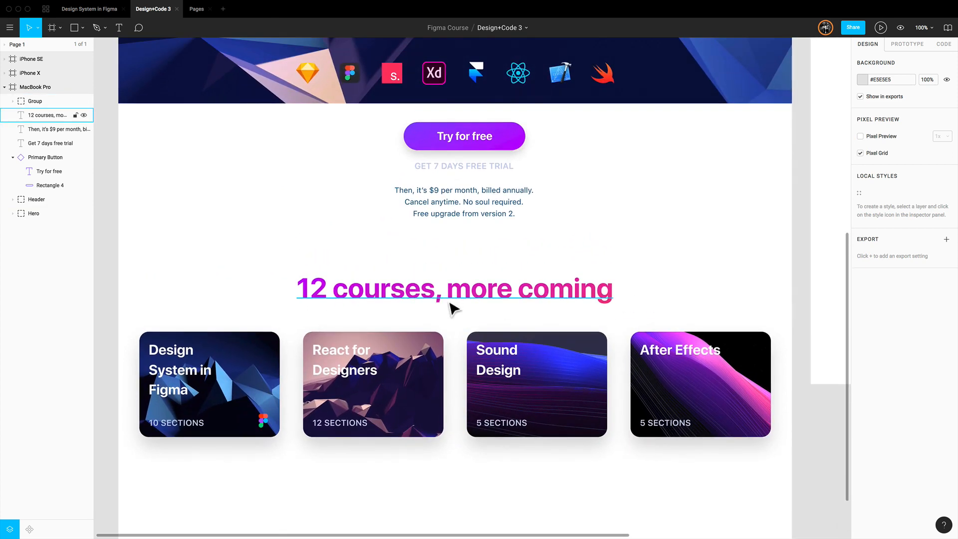
double_click(270, 432)
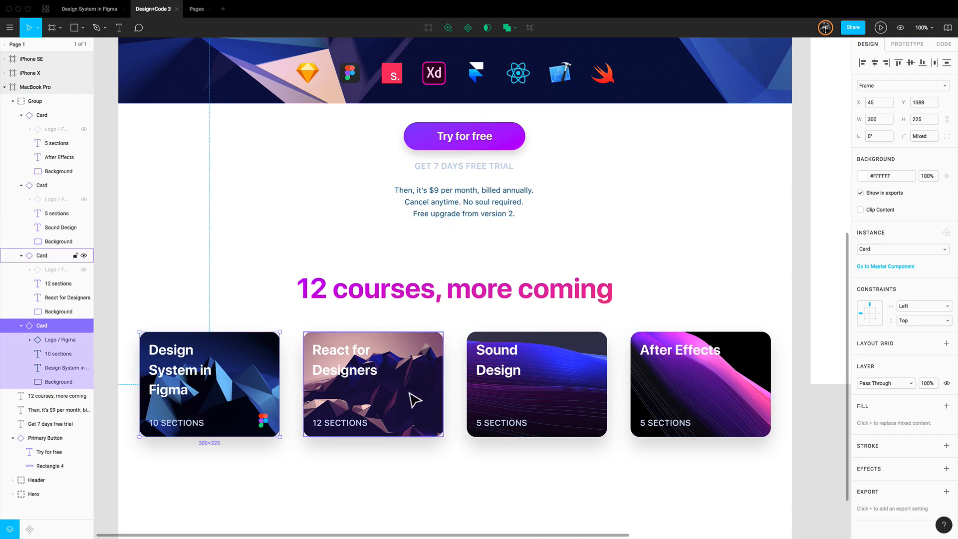
left_click(396, 407)
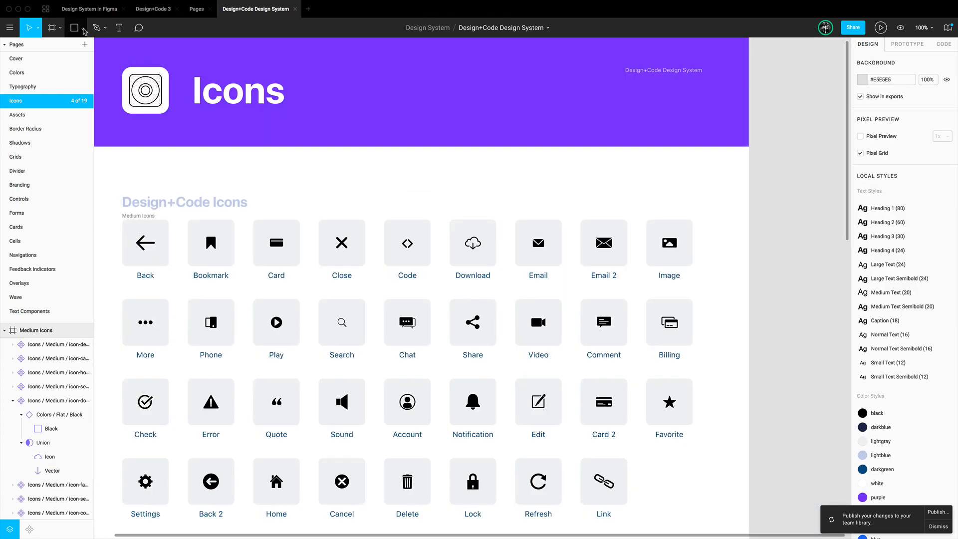
left_click(82, 28)
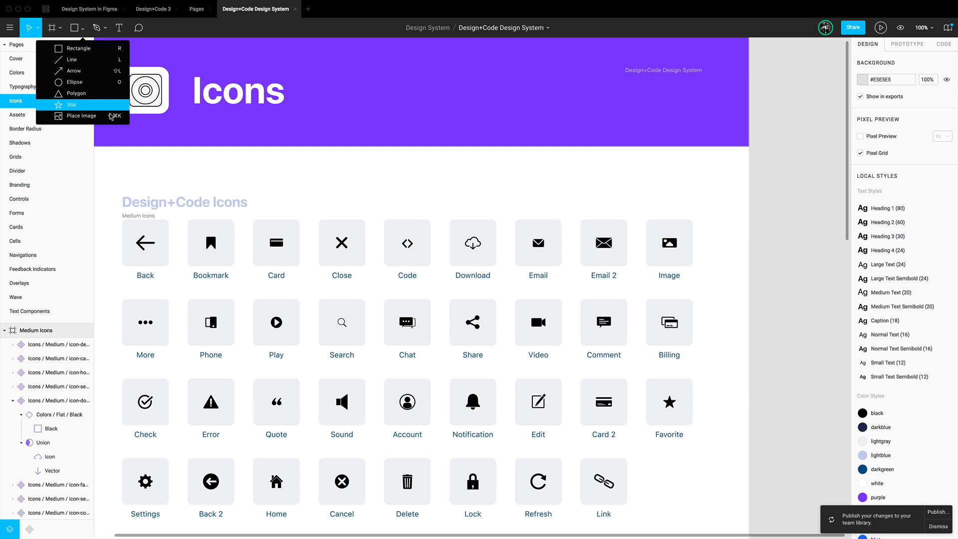
left_click(746, 216)
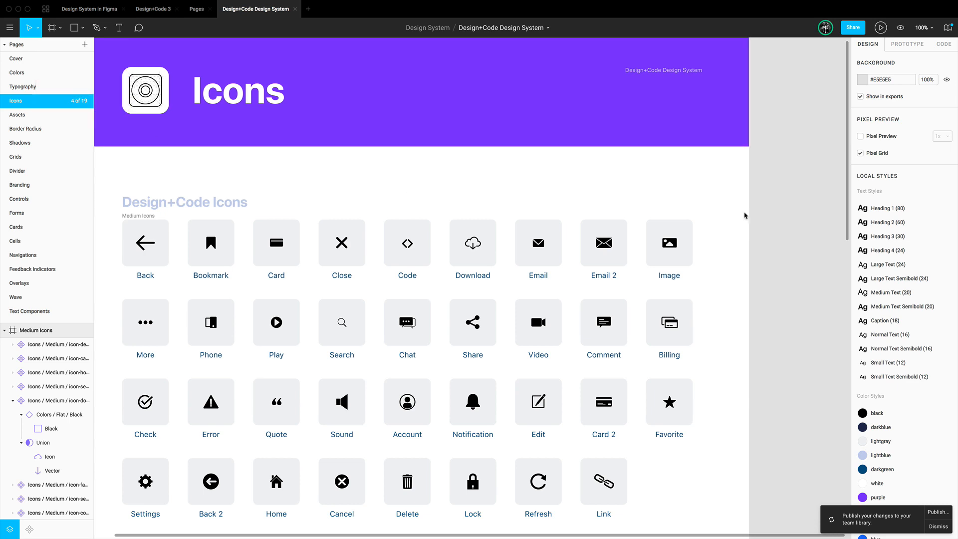